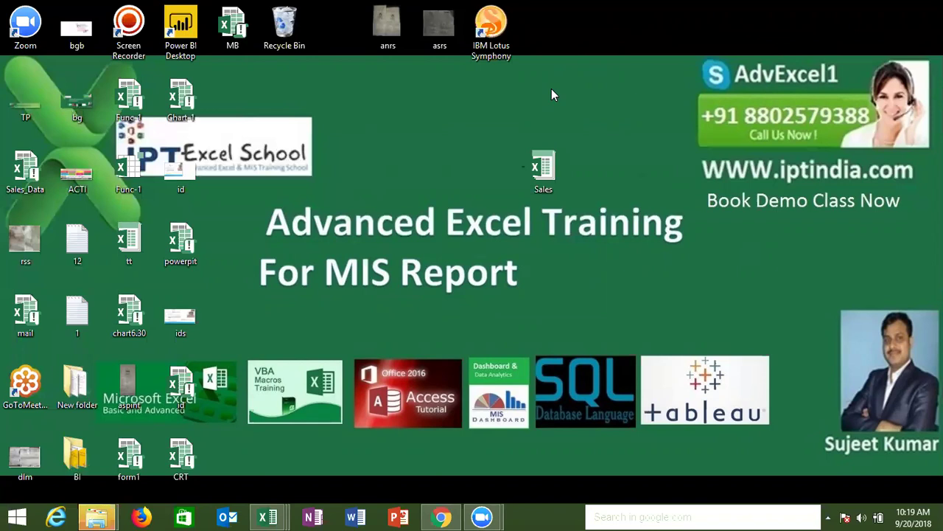
Step: Maximize the Chrome window with the number format support article and scroll through it
{"action": "left_click", "coordinate": [440, 517]}
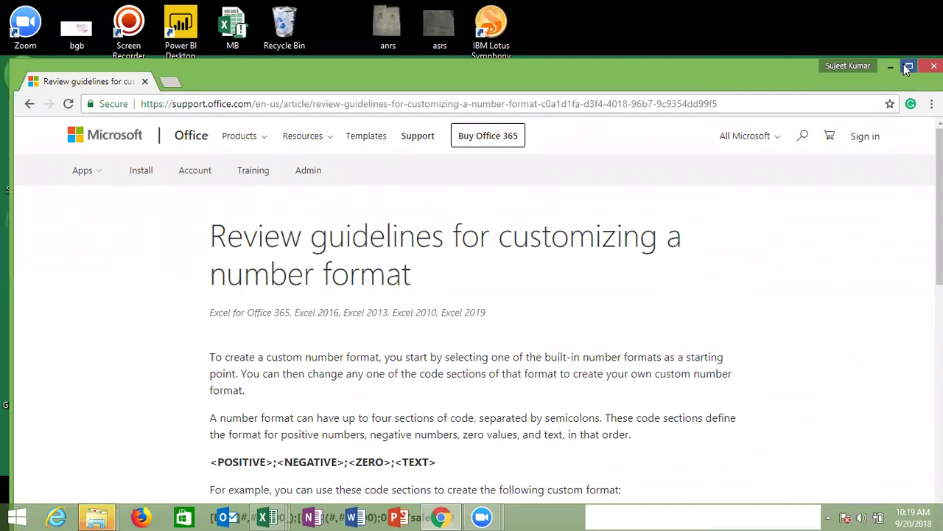
{"action": "left_click", "coordinate": [907, 68]}
{"action": "scroll", "coordinate": [471, 280], "scroll_direction": "down", "scroll_amount": 3}
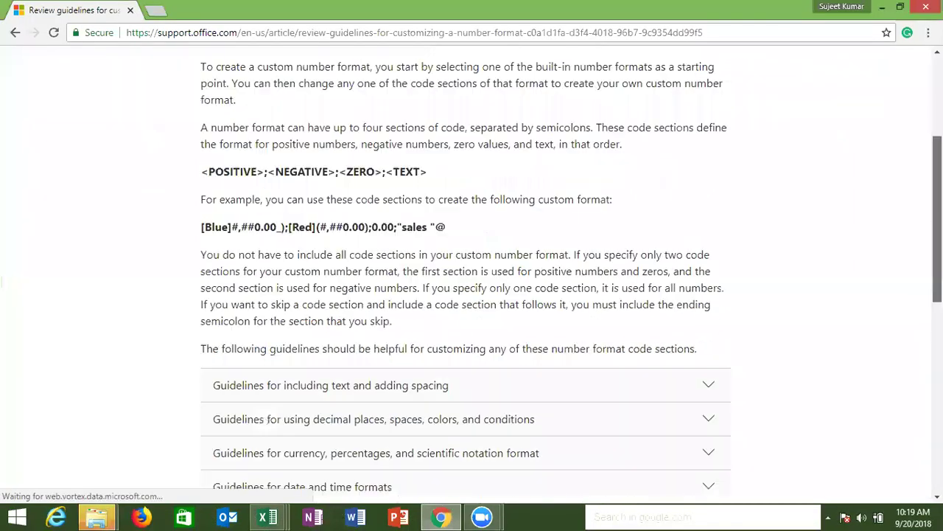
{"action": "scroll", "coordinate": [471, 280], "scroll_direction": "down", "scroll_amount": 3}
{"action": "scroll", "coordinate": [472, 280], "scroll_direction": "down", "scroll_amount": 3}
{"action": "scroll", "coordinate": [471, 280], "scroll_direction": "up", "scroll_amount": 4}
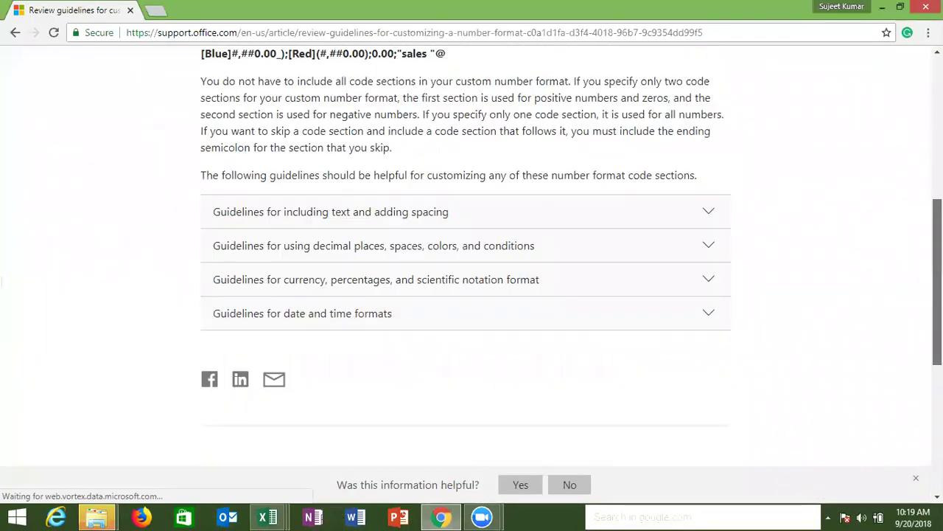
{"action": "scroll", "coordinate": [472, 280], "scroll_direction": "up", "scroll_amount": 3}
{"action": "scroll", "coordinate": [471, 280], "scroll_direction": "up", "scroll_amount": 3}
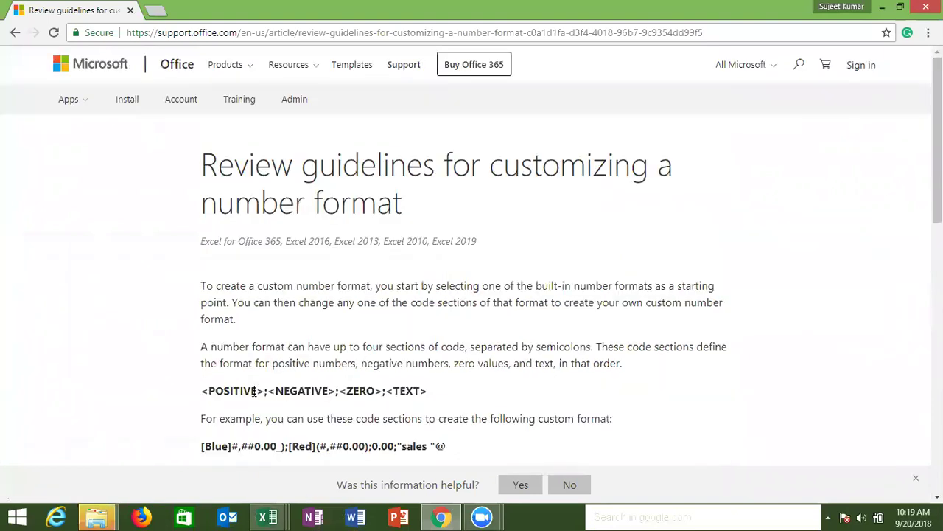
Step: Highlight the <POSITIVE>;<NEGATIVE>;<ZERO>;<TEXT> pattern line, then go back to Excel
{"action": "left_click_drag", "start_coordinate": [205, 391], "coordinate": [420, 393]}
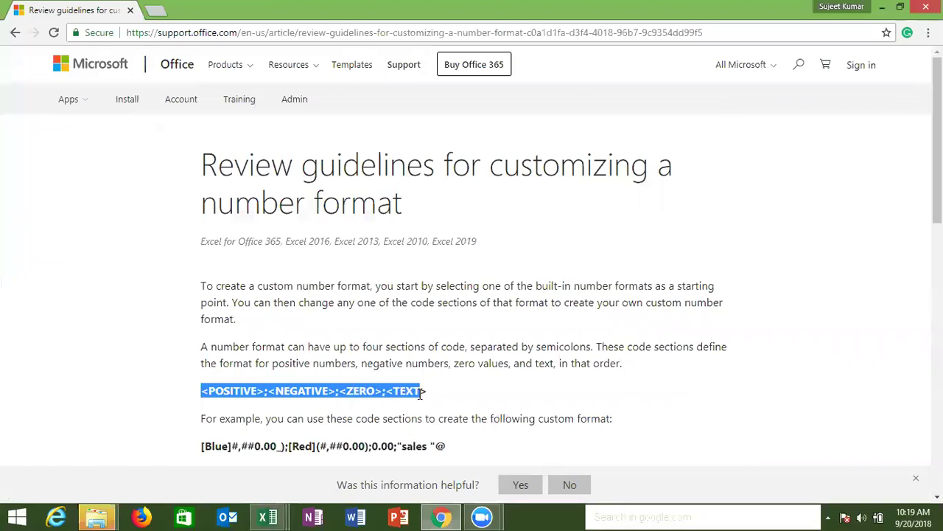
{"action": "left_click", "coordinate": [435, 398]}
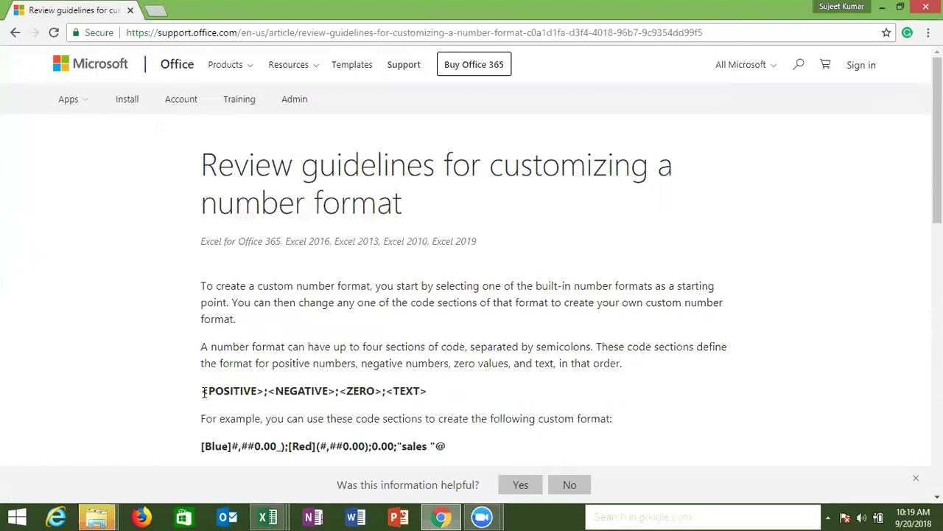
{"action": "left_click", "coordinate": [268, 521]}
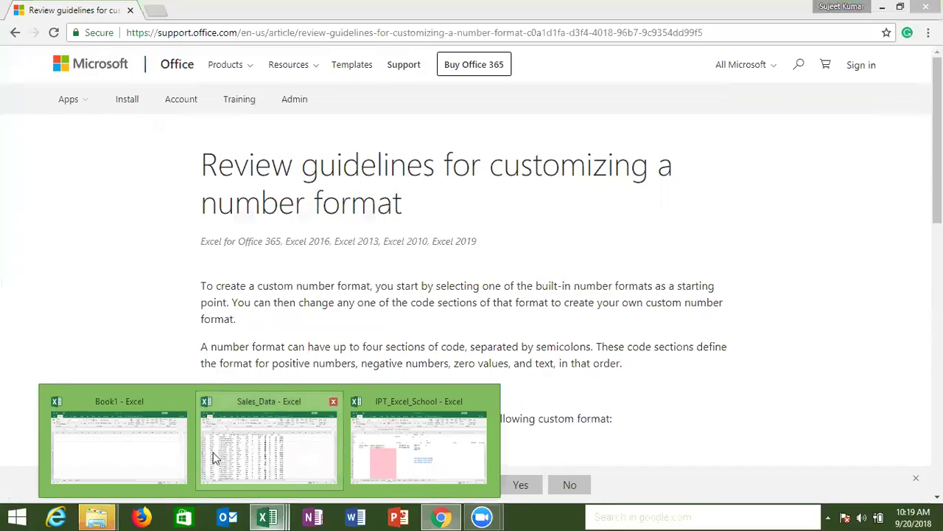
Step: Insert a blank sheet in Sales_Data and open Format Cells for C4 on the Custom category
{"action": "left_click", "coordinate": [214, 456]}
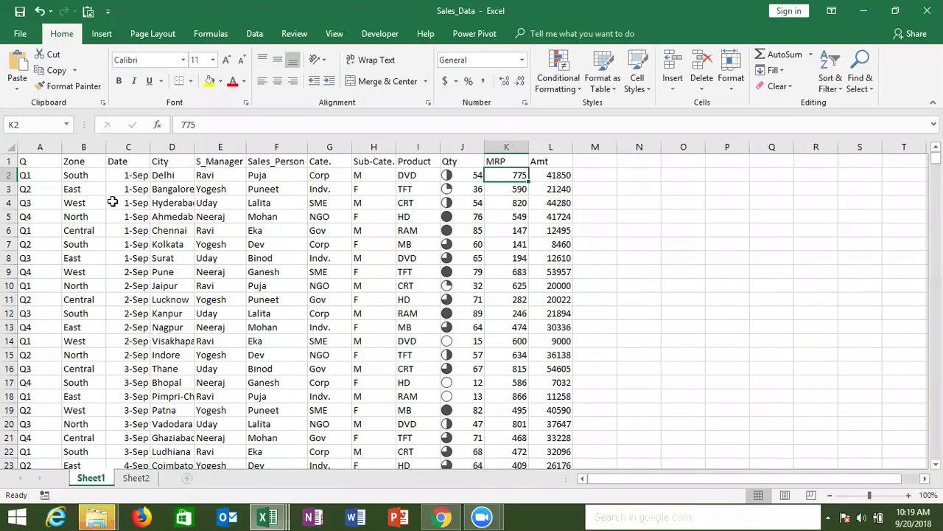
{"action": "left_click", "coordinate": [187, 477]}
{"action": "right_click", "coordinate": [115, 199]}
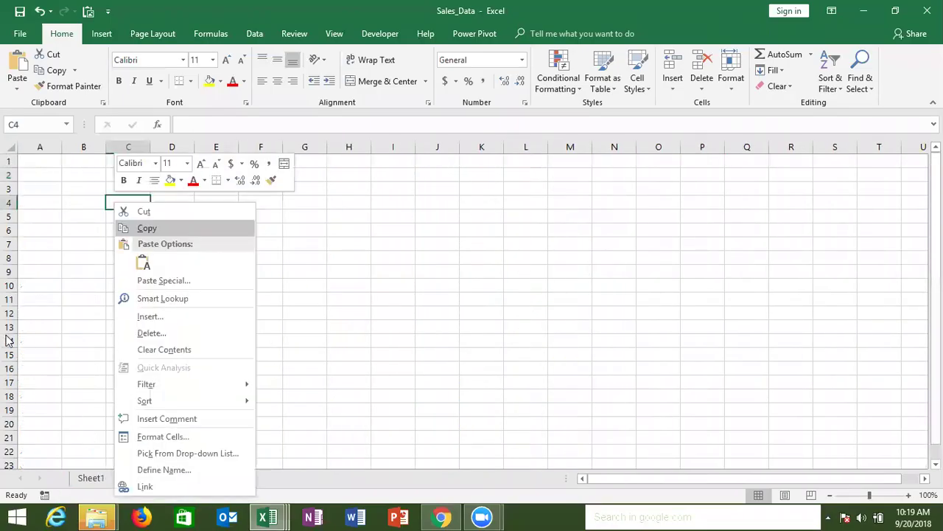
{"action": "left_click", "coordinate": [170, 434]}
{"action": "left_click", "coordinate": [25, 341]}
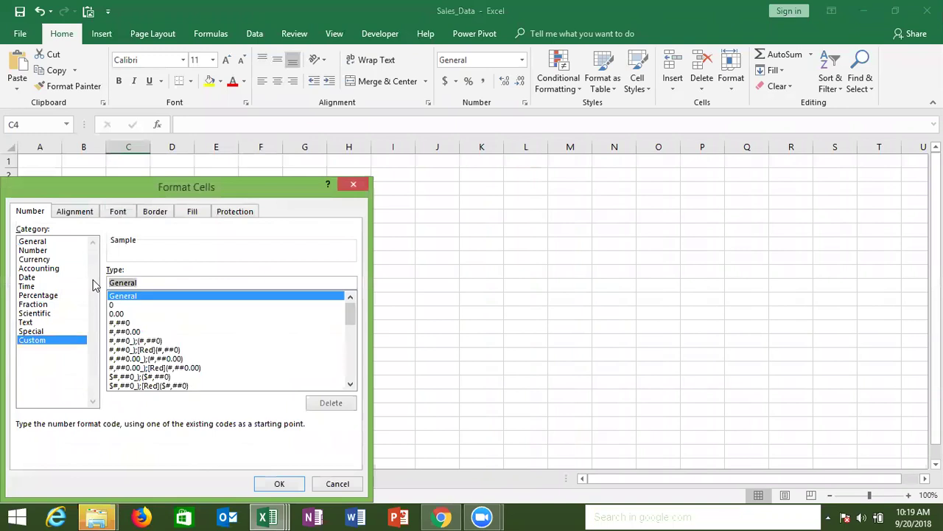
{"action": "mouse_move", "coordinate": [441, 517]}
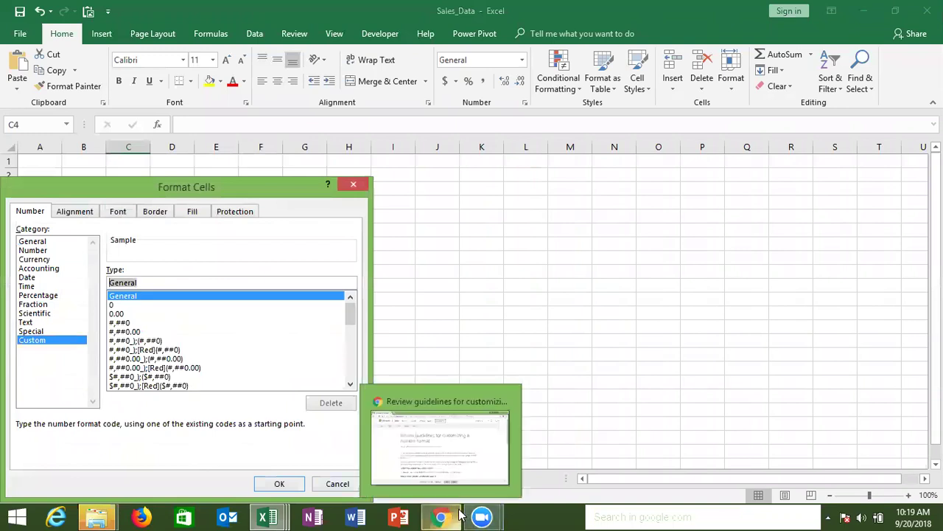
Step: Highlight POSITIVE and NEGATIVE in the article's section pattern, then return to Excel
{"action": "left_click", "coordinate": [366, 441]}
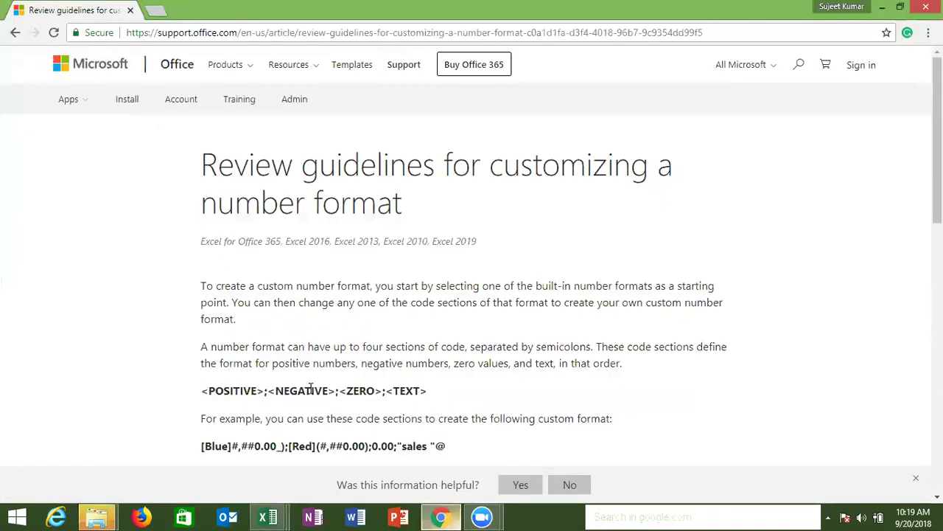
{"action": "double_click", "coordinate": [255, 390]}
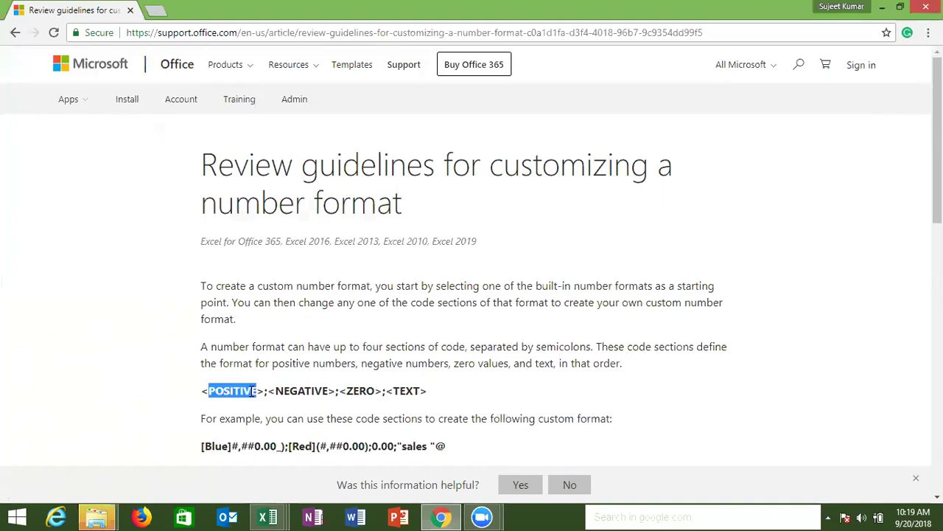
{"action": "double_click", "coordinate": [283, 390]}
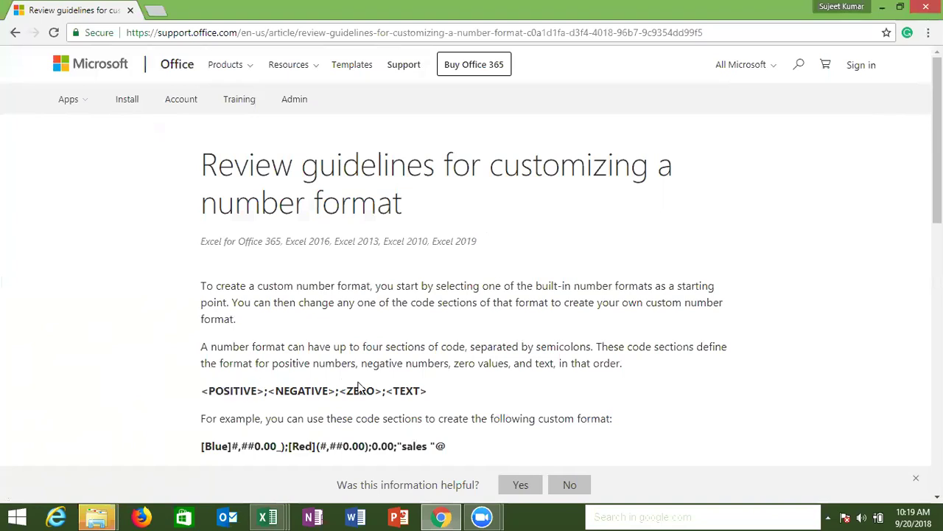
{"action": "left_click", "coordinate": [361, 389]}
{"action": "left_click", "coordinate": [267, 516]}
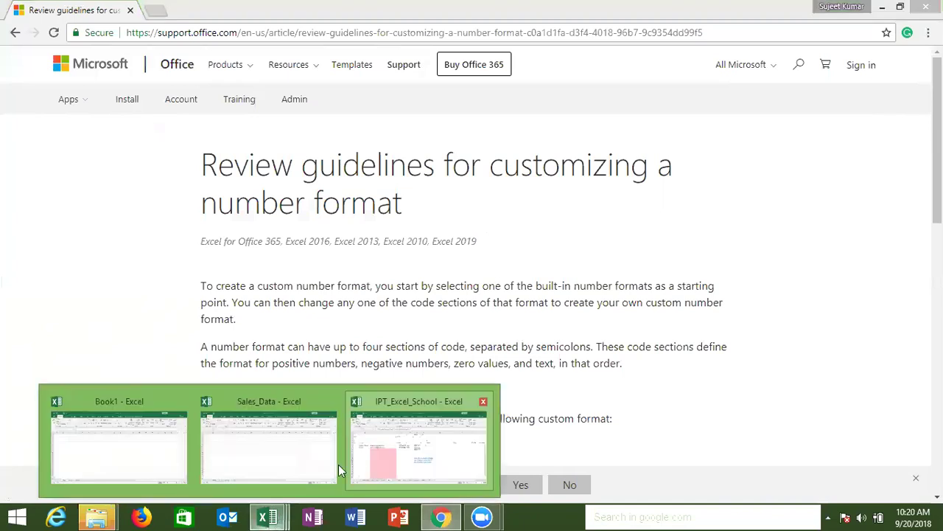
Step: Close the Format Cells dialog without changes and select cell A1
{"action": "left_click", "coordinate": [292, 469]}
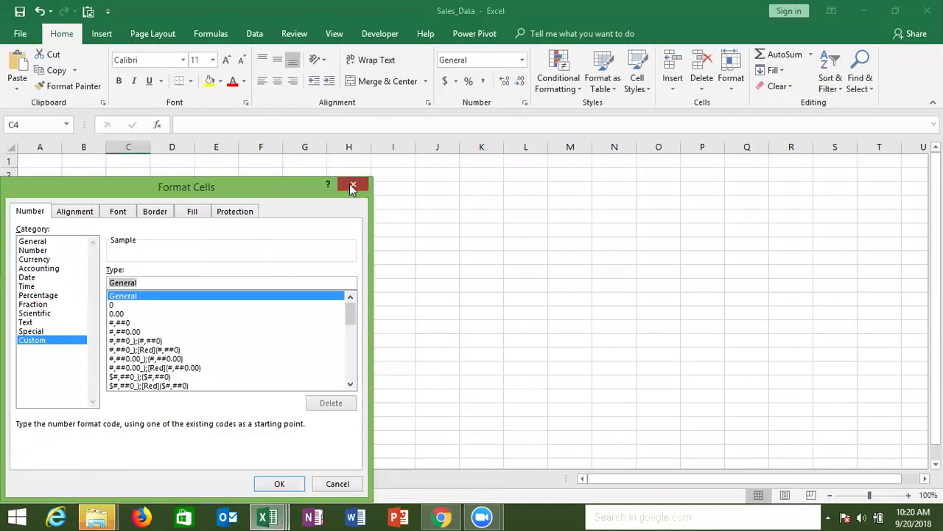
{"action": "left_click", "coordinate": [352, 185]}
{"action": "left_click", "coordinate": [69, 179]}
{"action": "left_click", "coordinate": [47, 165]}
Step: Enter 85, -56, 0 and 'ass' in A1:A4 and select that range
{"action": "type", "text": "85"}
{"action": "key", "text": "Return"}
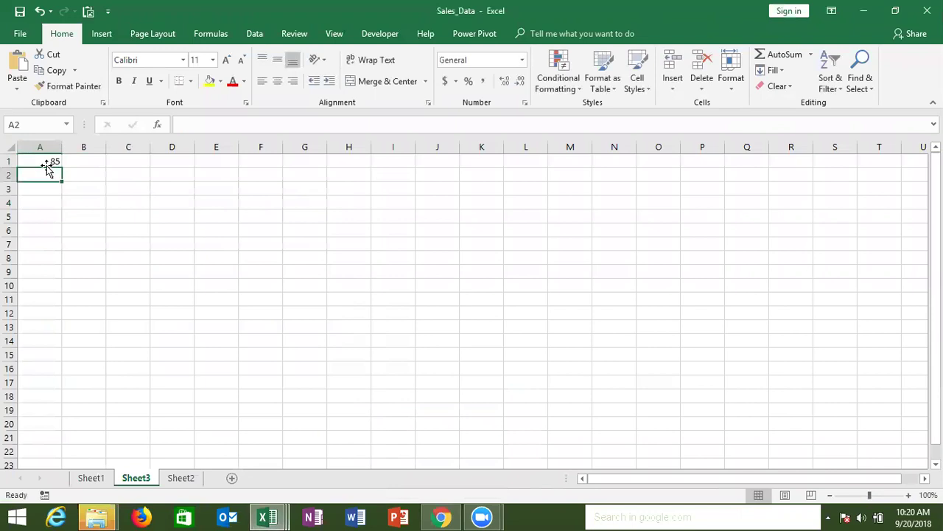
{"action": "type", "text": "-56"}
{"action": "key", "text": "Return"}
{"action": "type", "text": "0"}
{"action": "key", "text": "Return"}
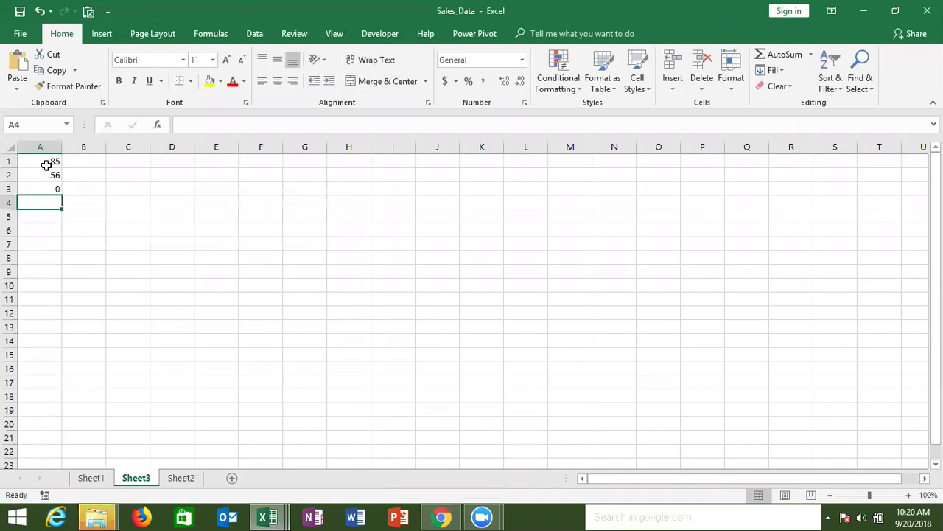
{"action": "type", "text": "ass"}
{"action": "key", "text": "Return"}
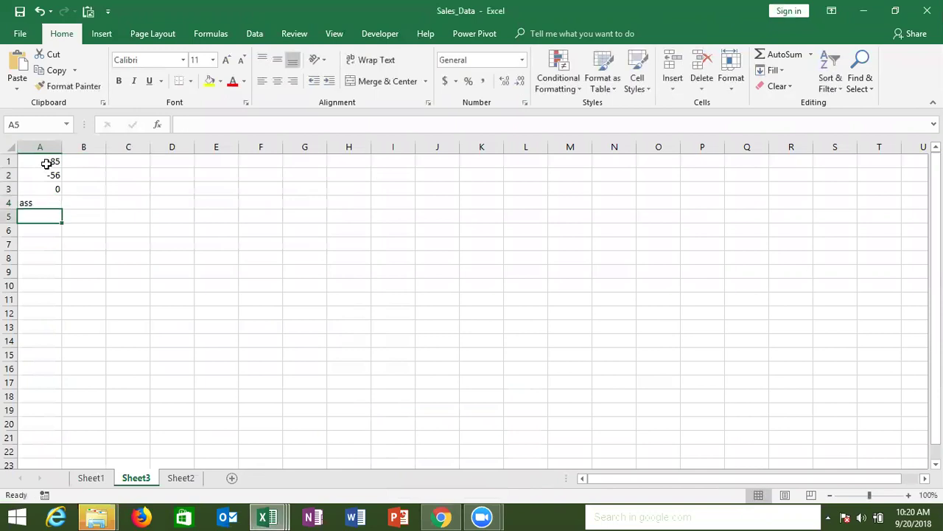
{"action": "left_click_drag", "start_coordinate": [50, 162], "coordinate": [50, 205]}
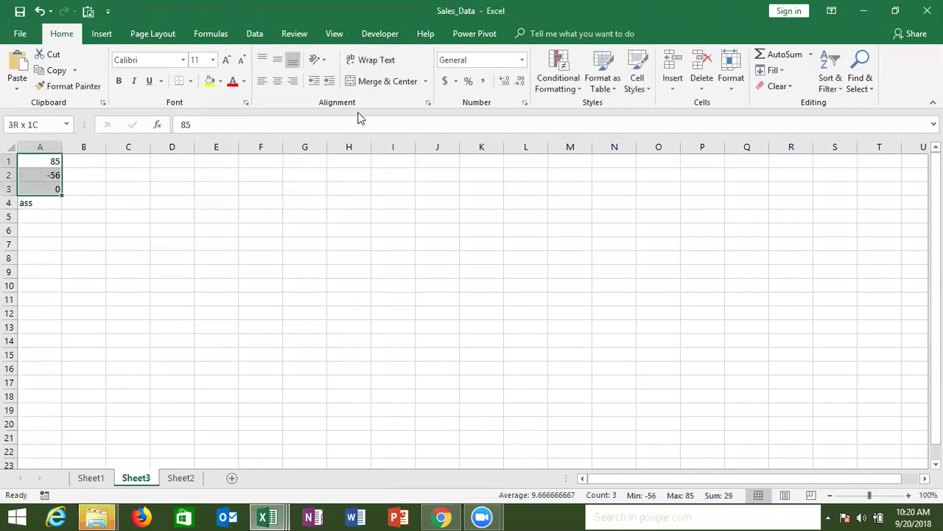
Step: Replace the General code with the custom format "Profit" and apply it to A1:A4
{"action": "left_click", "coordinate": [523, 104]}
{"action": "left_click", "coordinate": [564, 270]}
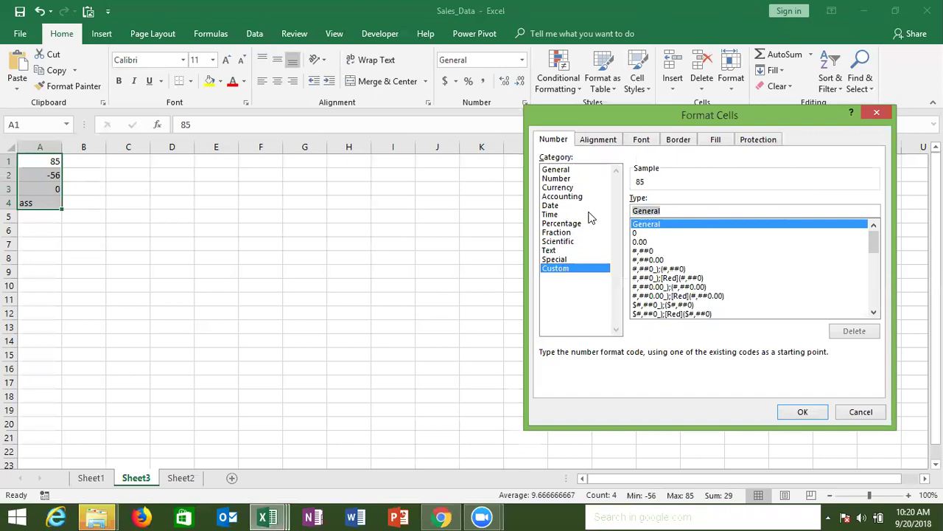
{"action": "key", "text": "BackSpace"}
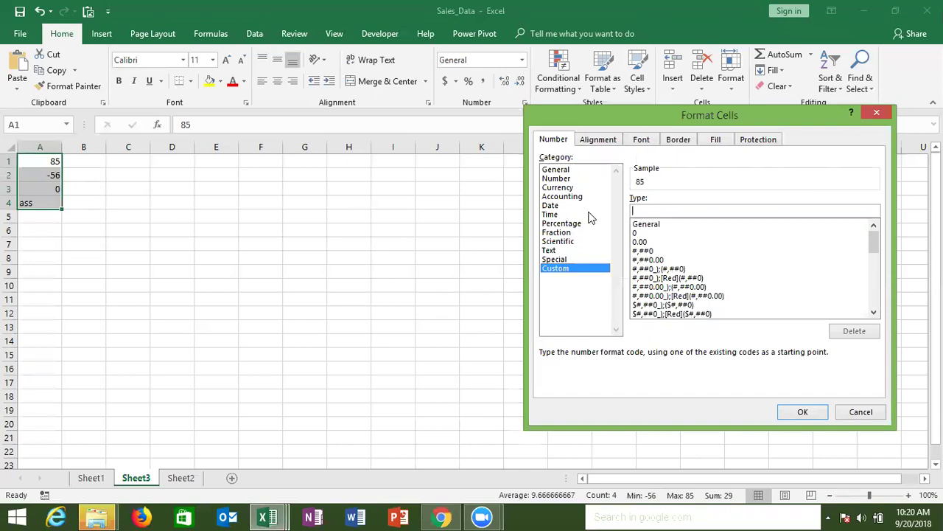
{"action": "type", "text": "\""}
{"action": "type", "text": "P"}
{"action": "key", "text": "BackSpace"}
{"action": "type", "text": "Profit"}
{"action": "type", "text": "\""}
{"action": "left_click", "coordinate": [801, 415]}
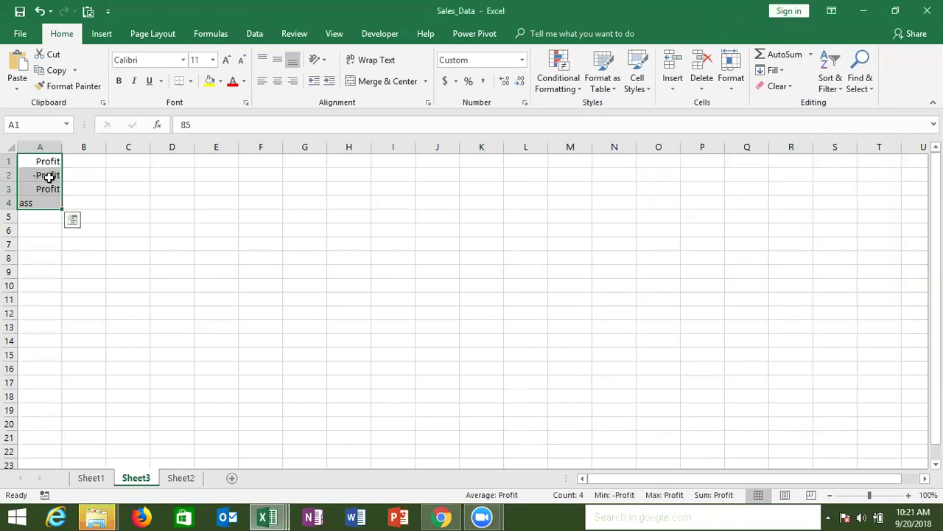
Step: Extend the custom format to "Profit";"Loss" so the negative value shows Loss
{"action": "left_click", "coordinate": [527, 103]}
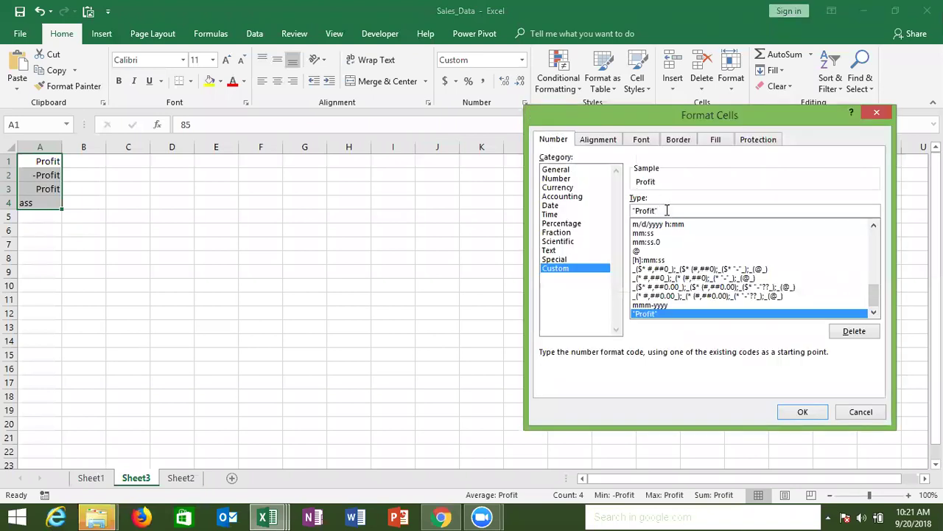
{"action": "type", "text": ";\"Loss\""}
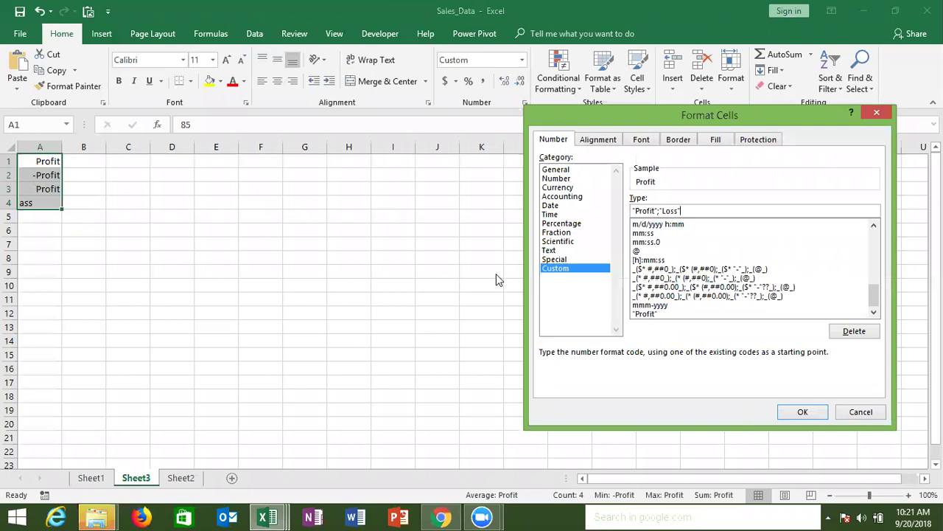
{"action": "left_click", "coordinate": [802, 410]}
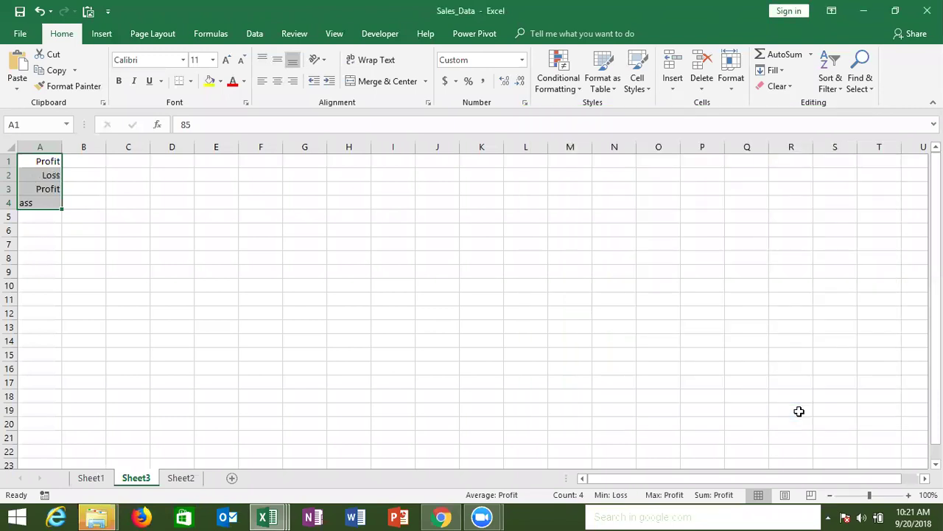
{"action": "left_click", "coordinate": [524, 104]}
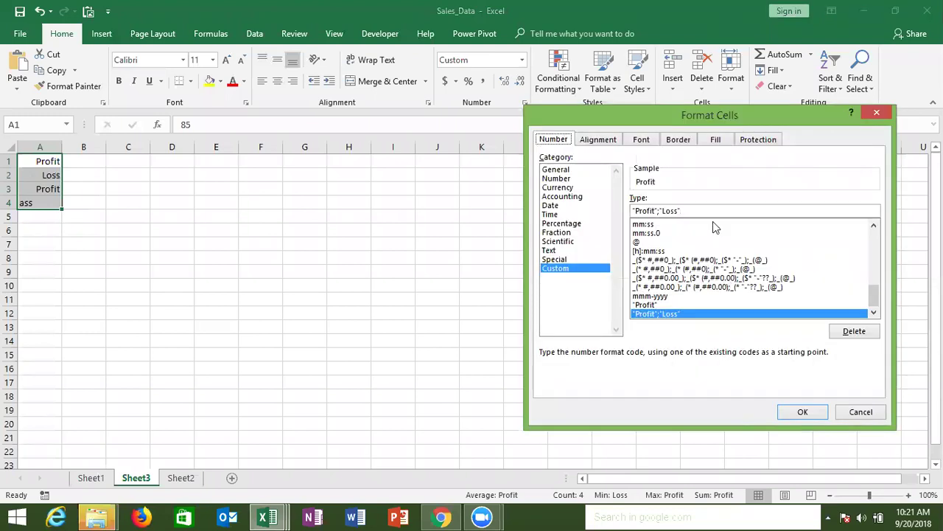
Step: Append ;"NPNL" to the format code so the zero in A3 shows NPNL
{"action": "left_click", "coordinate": [698, 210]}
{"action": "type", "text": ";"}
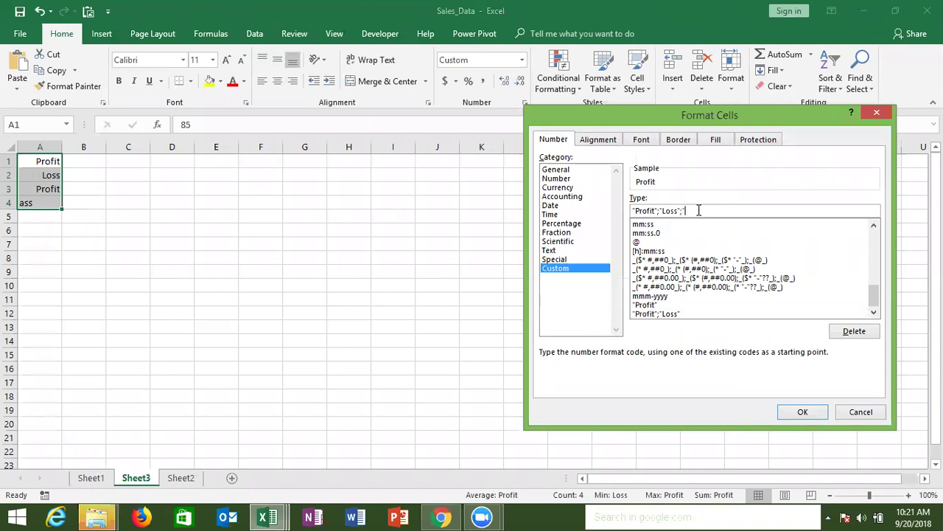
{"action": "type", "text": "\"NPNL"}
{"action": "type", "text": "\""}
{"action": "left_click", "coordinate": [803, 414]}
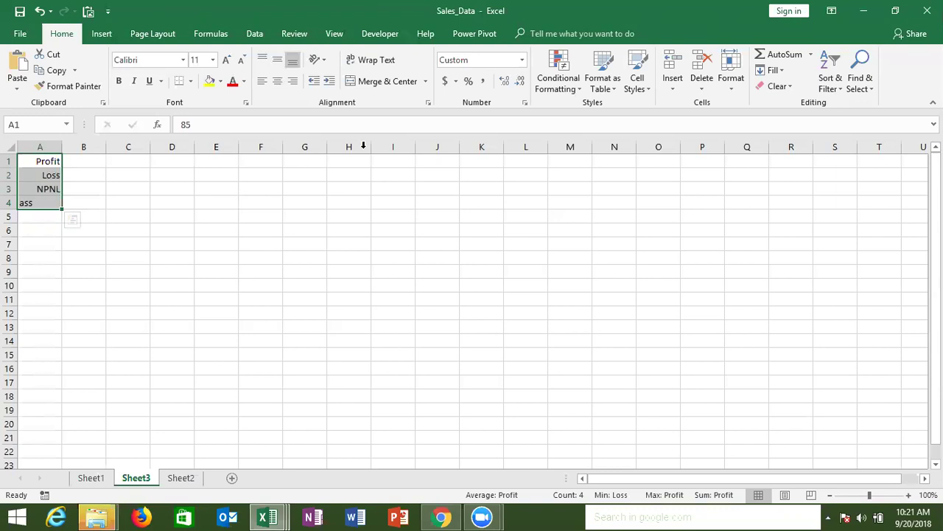
Step: Reopen Format Cells and add a ;"DNU" text section to the format code
{"action": "left_click", "coordinate": [524, 106]}
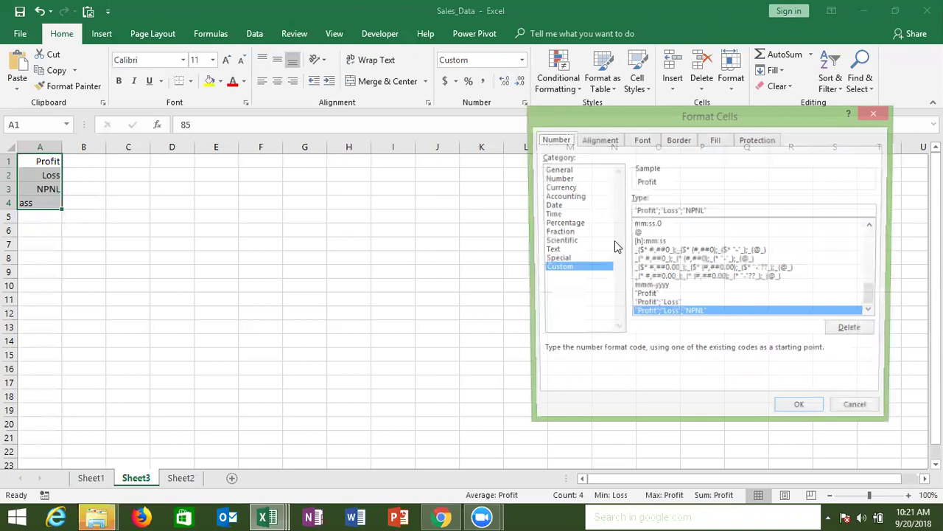
{"action": "left_click", "coordinate": [715, 210]}
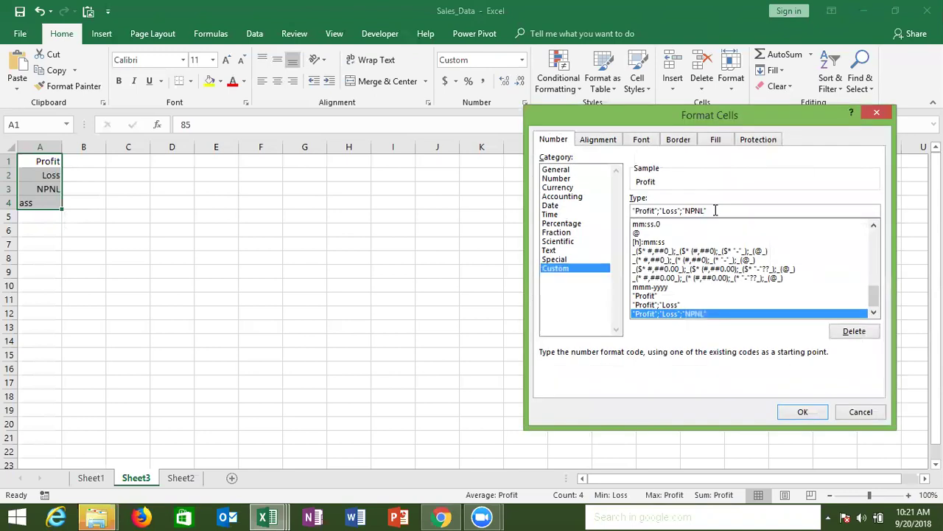
{"action": "type", "text": ";\""}
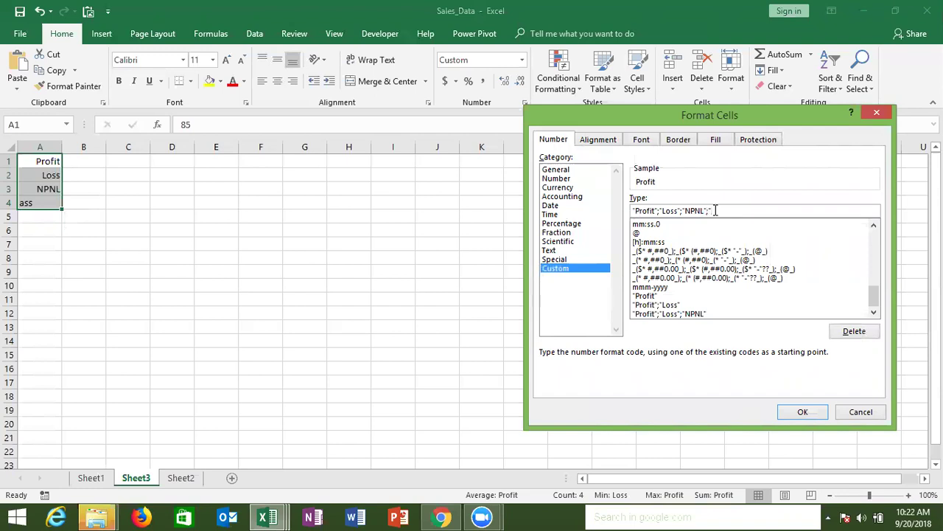
{"action": "type", "text": "DNU\""}
Step: Apply the four-section format and confirm A1 still stores 85 behind Profit
{"action": "left_click", "coordinate": [800, 412]}
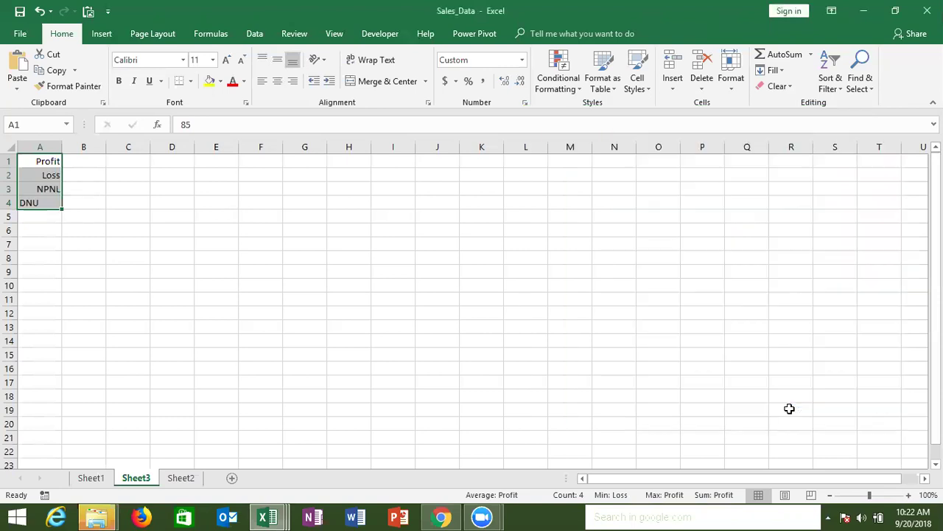
{"action": "double_click", "coordinate": [191, 122]}
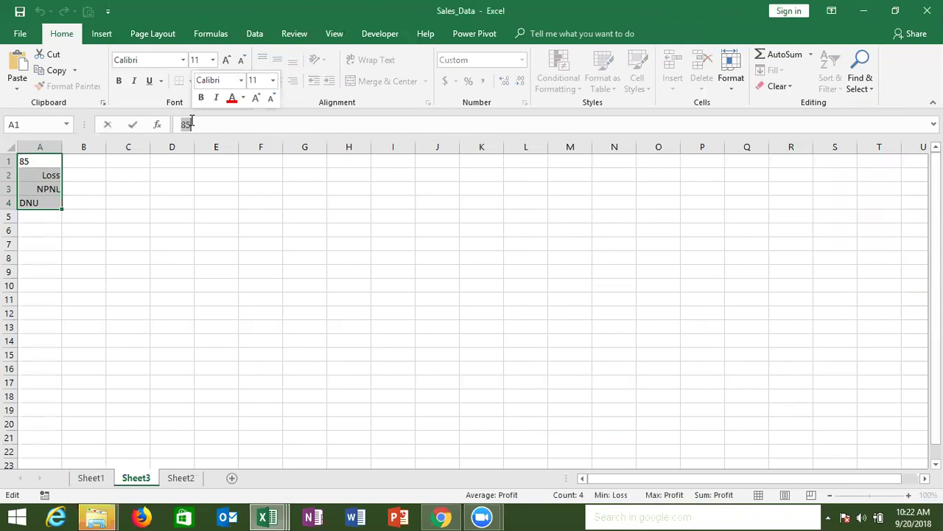
{"action": "key", "text": "Escape"}
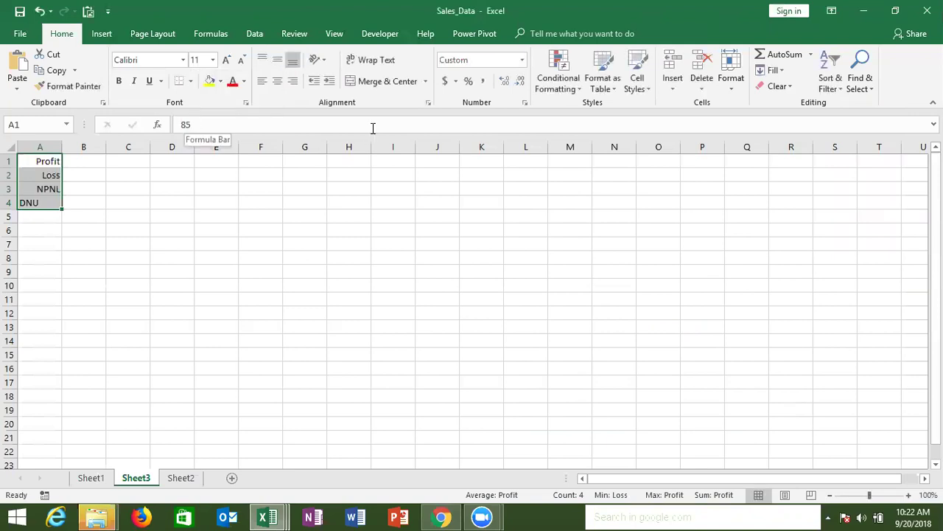
Step: Reopen Format Cells and examine the custom code "Profit";"Loss";"NPNL";"DNU"
{"action": "left_click", "coordinate": [525, 104]}
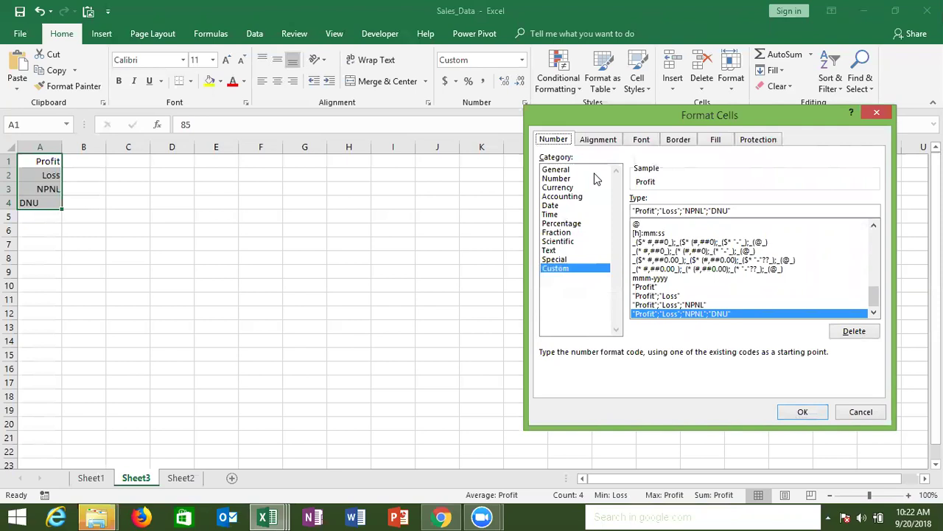
{"action": "key", "text": "Return"}
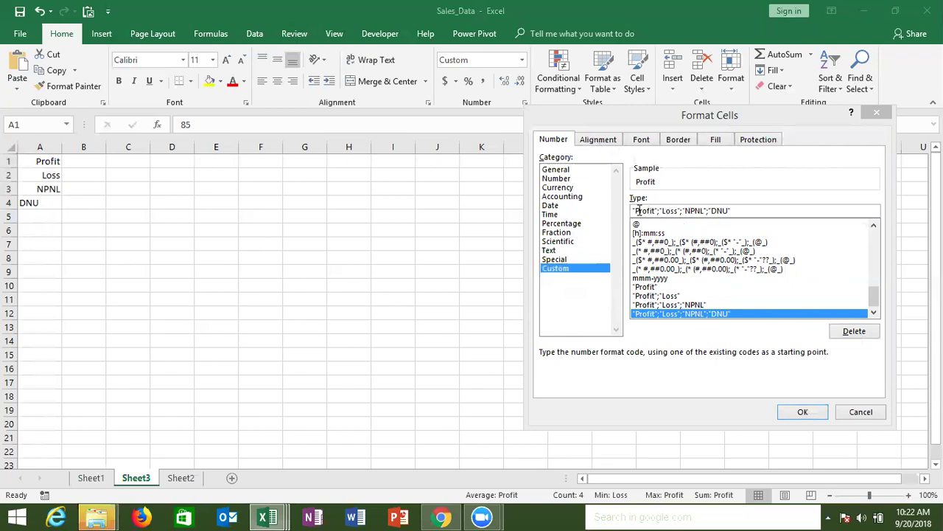
{"action": "left_click", "coordinate": [638, 211]}
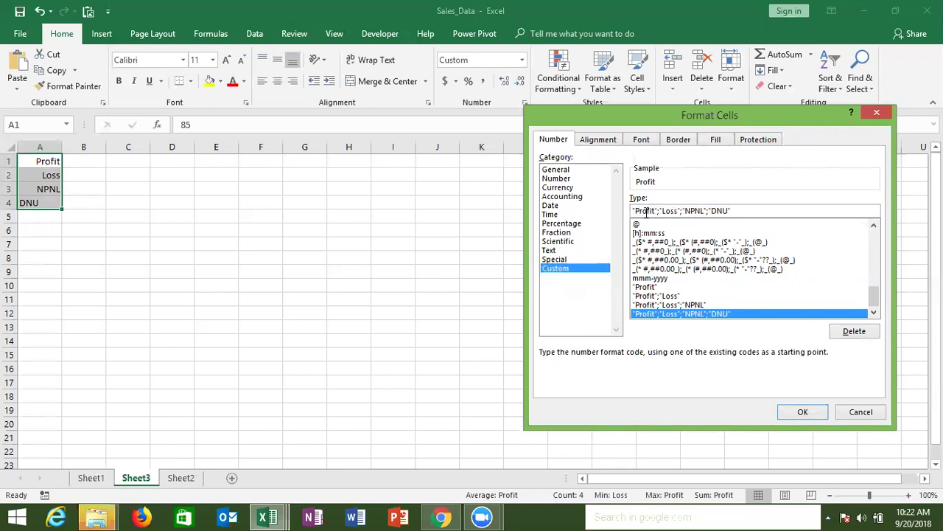
{"action": "left_click", "coordinate": [670, 211]}
{"action": "double_click", "coordinate": [642, 211]}
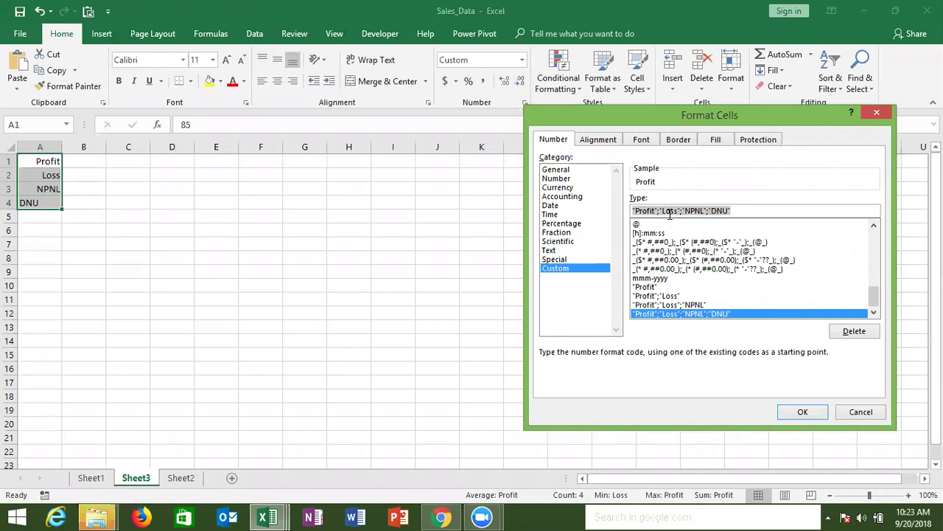
{"action": "key", "text": "End"}
Step: Close Format Cells, scroll further through the support article, then return to Excel's open workbooks
{"action": "left_click", "coordinate": [802, 412]}
{"action": "left_click", "coordinate": [440, 516]}
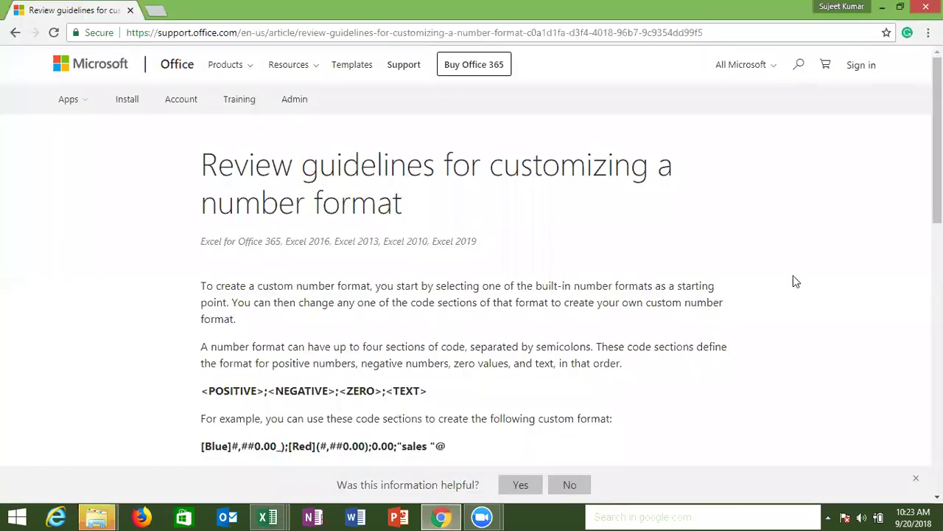
{"action": "scroll", "coordinate": [936, 148], "scroll_direction": "down", "scroll_amount": 3}
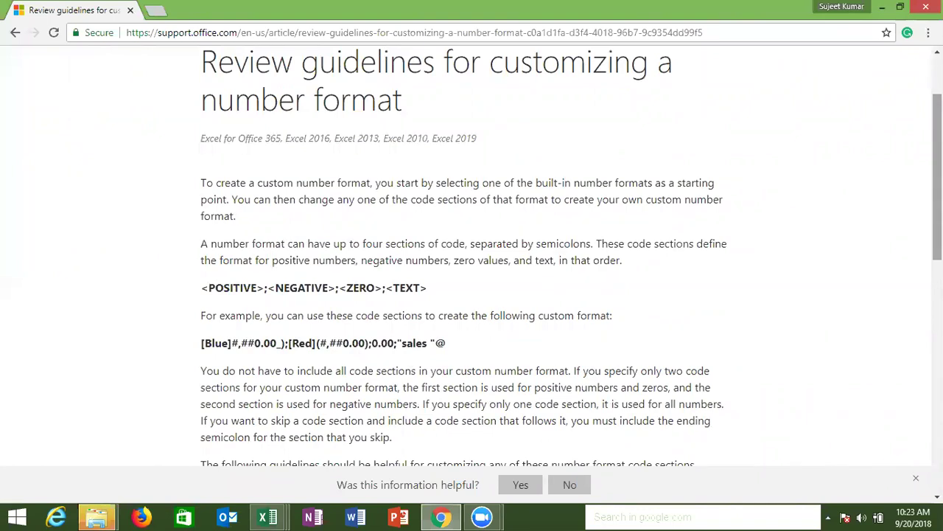
{"action": "scroll", "coordinate": [589, 456], "scroll_direction": "down", "scroll_amount": 1}
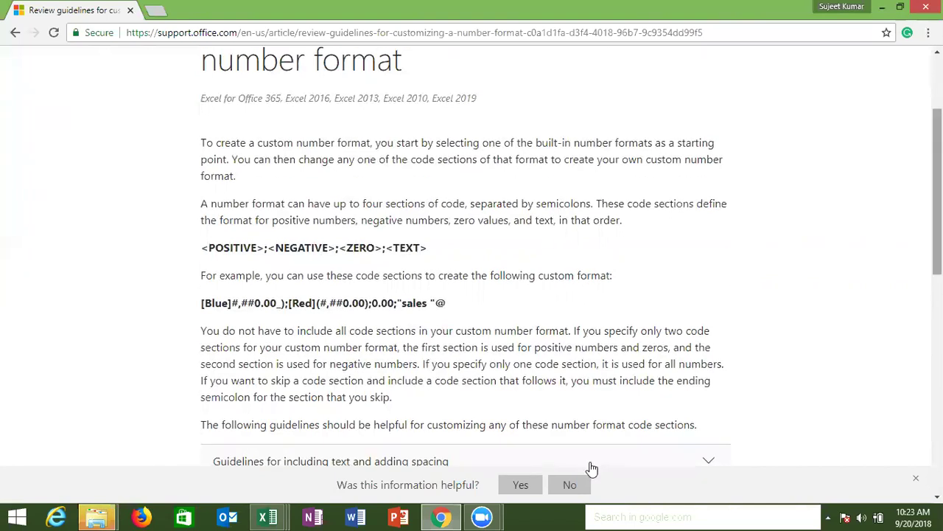
{"action": "left_click", "coordinate": [267, 516]}
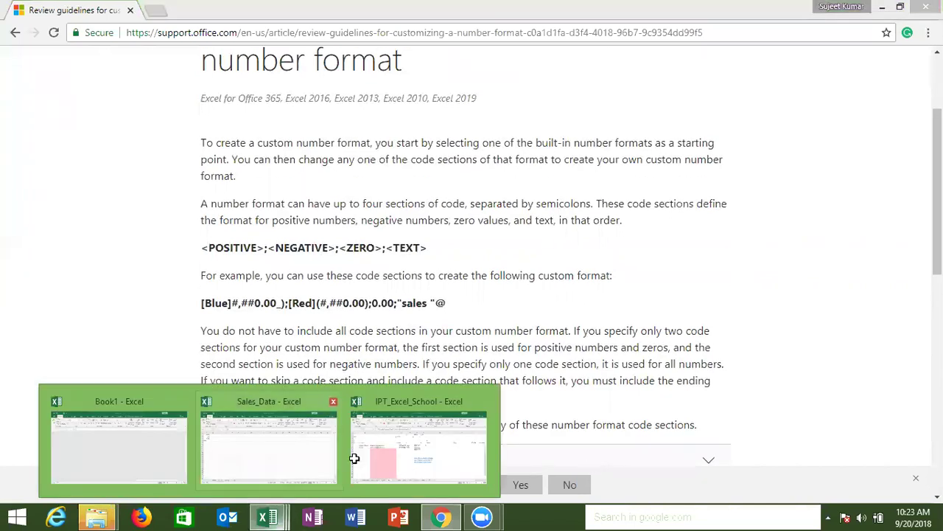
{"action": "left_click", "coordinate": [267, 517]}
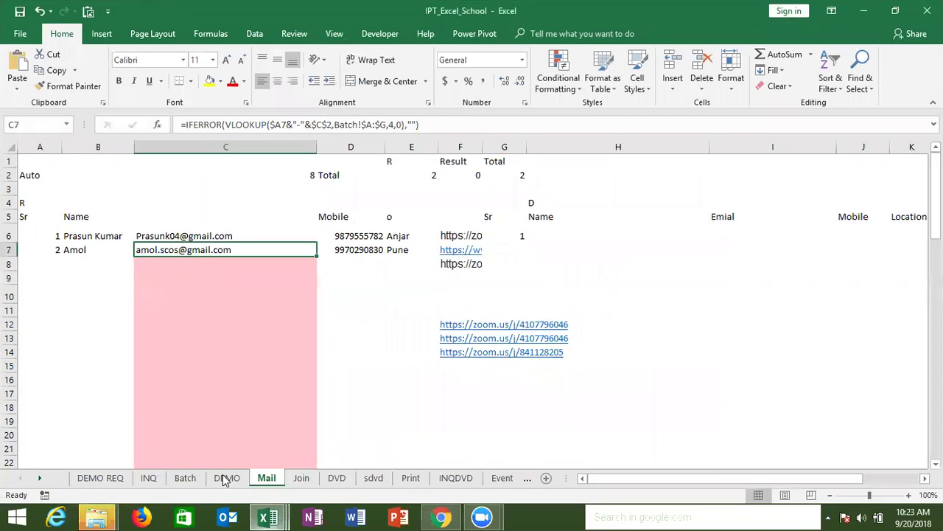
Step: Add a new sheet to Sales_Data and enter the Name header in A3
{"action": "left_click", "coordinate": [228, 482]}
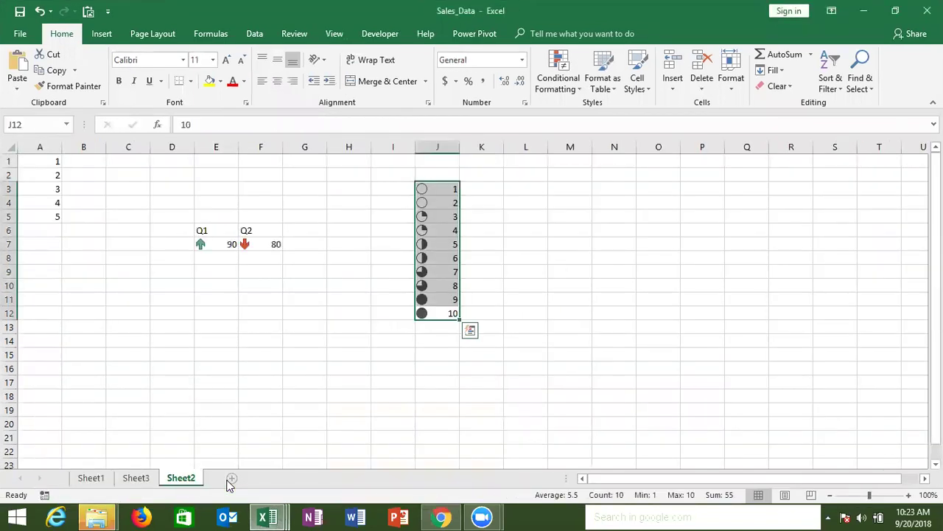
{"action": "left_click", "coordinate": [231, 479]}
{"action": "left_click", "coordinate": [50, 202]}
{"action": "key", "text": "Up"}
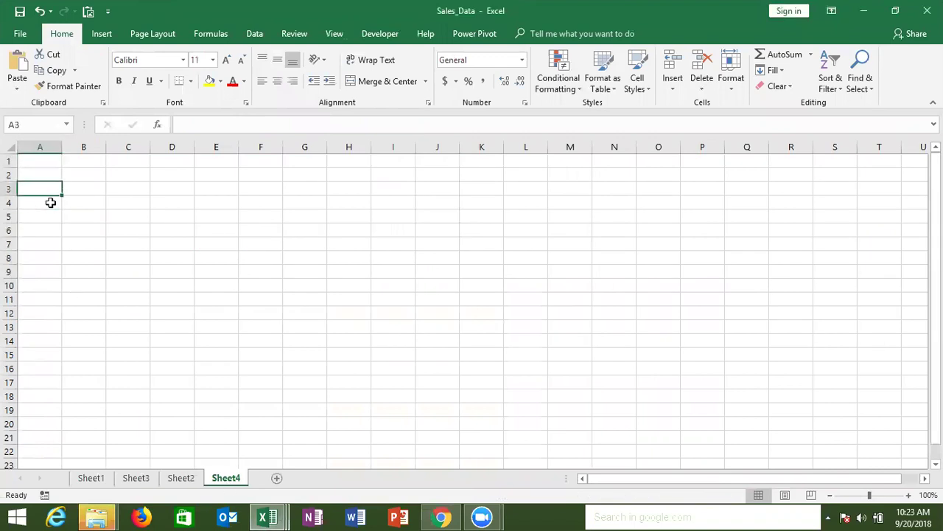
{"action": "type", "text": "Name"}
{"action": "key", "text": "Return"}
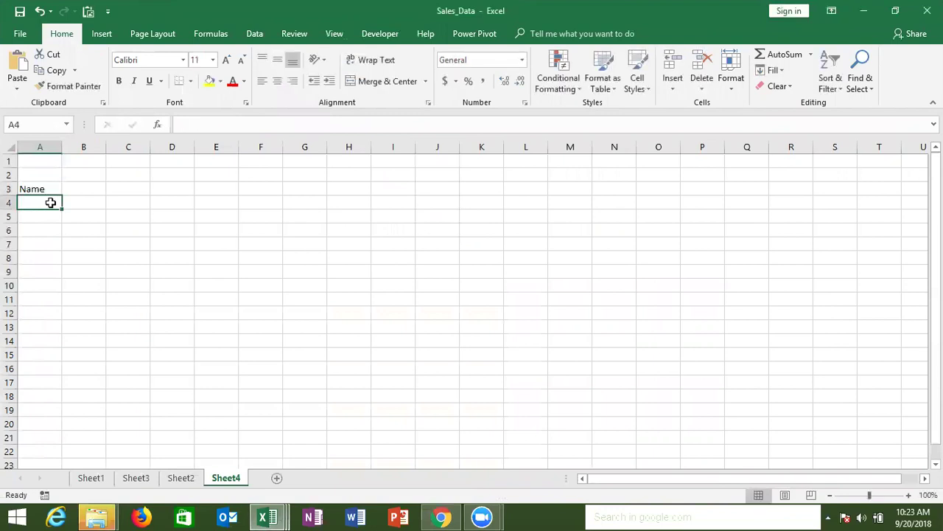
Step: Enter 9/1 in B3 and fill the dates across row 3 to 17-Sep
{"action": "key", "text": "Right"}
{"action": "key", "text": "Up"}
{"action": "type", "text": "9/1"}
{"action": "key", "text": "Return"}
{"action": "key", "text": "Up"}
{"action": "mouse_move", "coordinate": [106, 195]}
{"action": "left_mouse_down"}
{"action": "mouse_move", "coordinate": [501, 222]}
{"action": "mouse_move", "coordinate": [812, 224]}
{"action": "left_mouse_up"}
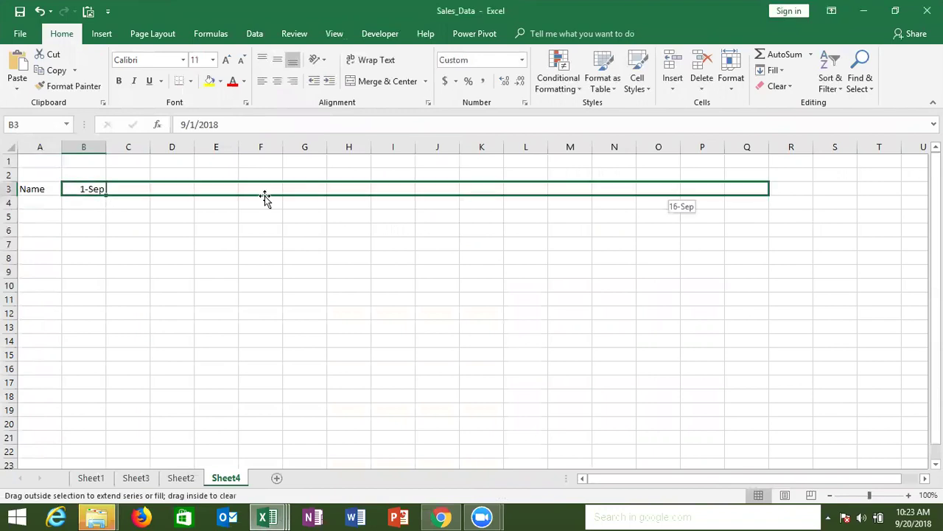
Step: Type a first name in A4 and fill names down to row 9
{"action": "left_click", "coordinate": [52, 202]}
{"action": "type", "text": "P"}
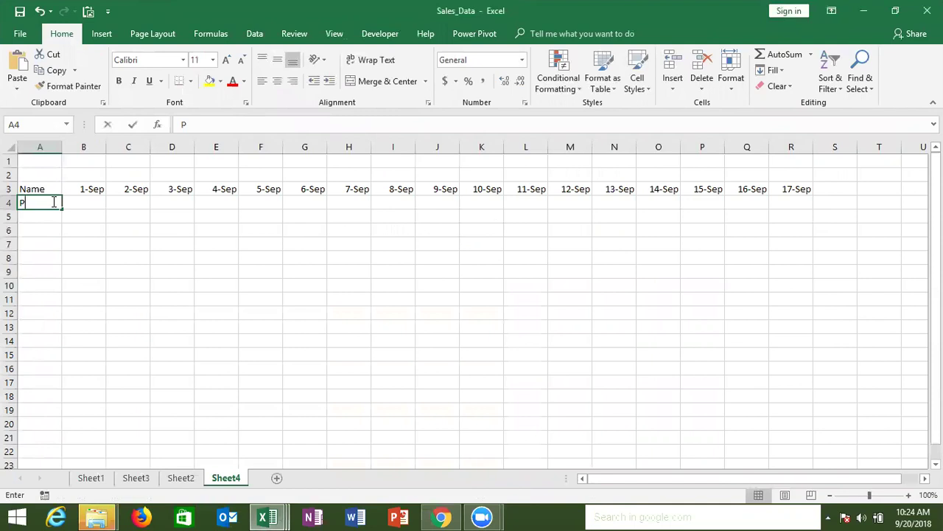
{"action": "type", "text": "uja"}
{"action": "key", "text": "Return"}
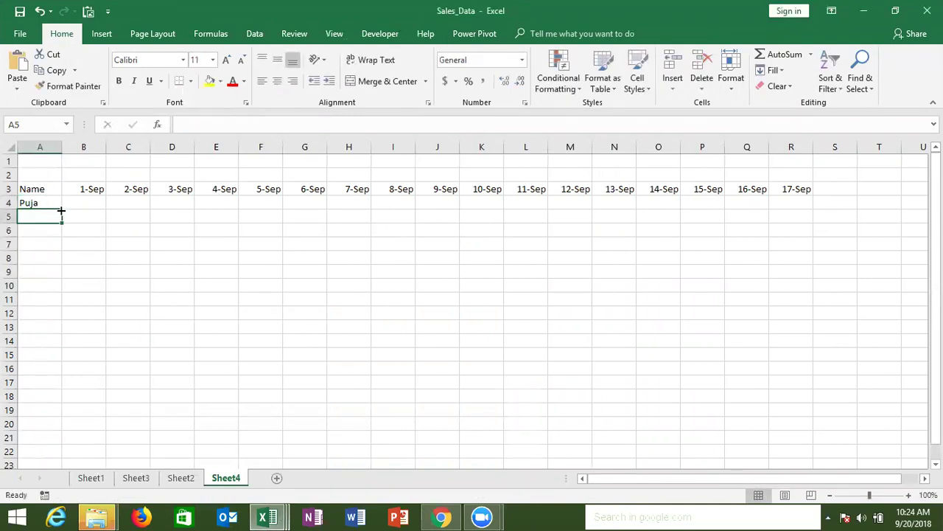
{"action": "left_click", "coordinate": [52, 205]}
{"action": "left_click_drag", "start_coordinate": [62, 209], "coordinate": [55, 278]}
Step: Enter the formula =RANDBETWEEN(1,9) in cell B4
{"action": "left_click", "coordinate": [93, 207]}
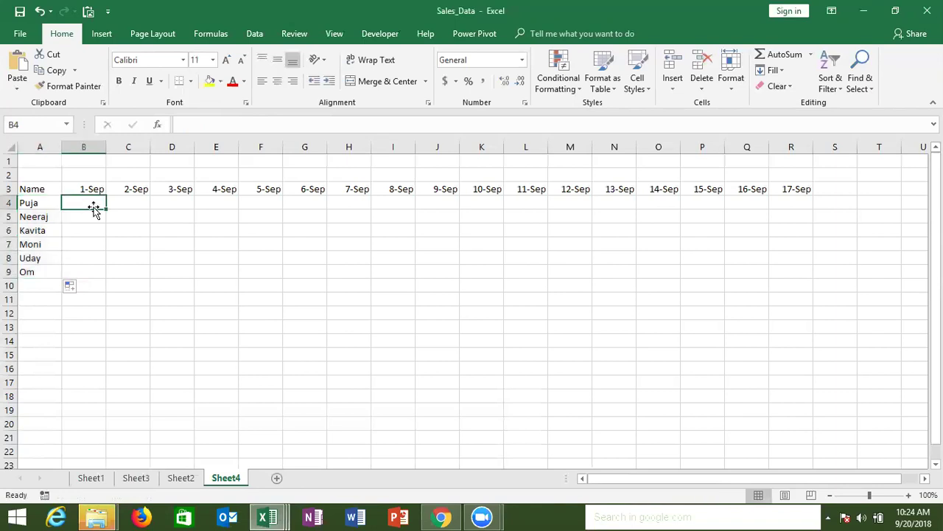
{"action": "type", "text": "=r"}
{"action": "key", "text": "Down"}
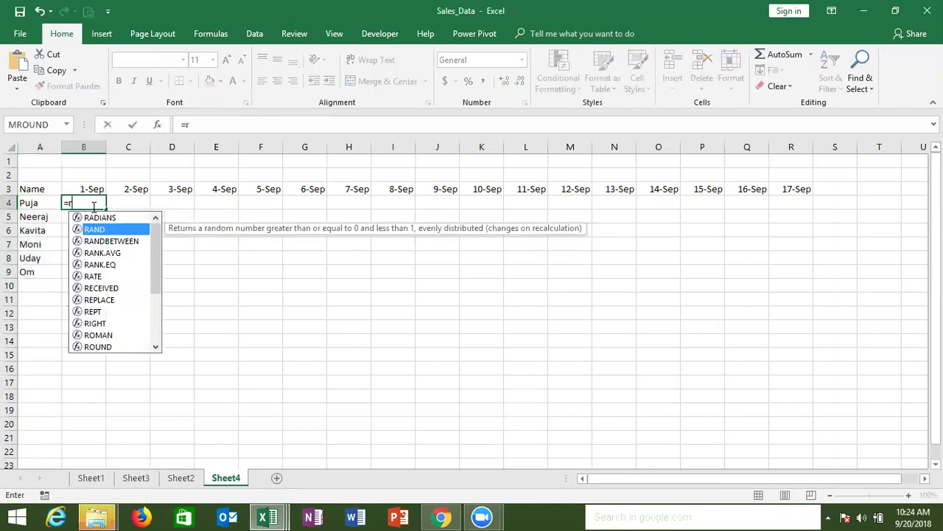
{"action": "key", "text": "Down"}
{"action": "key", "text": "Tab"}
{"action": "type", "text": "10"}
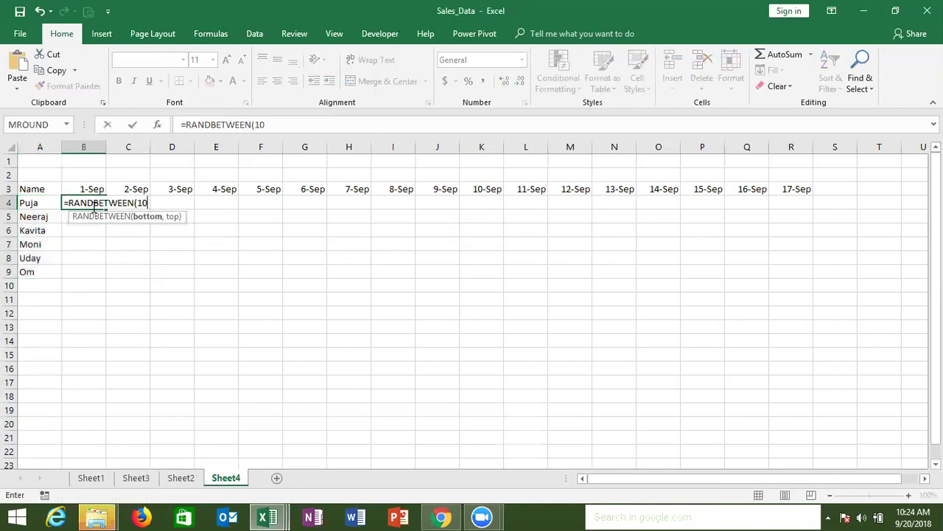
{"action": "key", "text": "BackSpace"}
{"action": "type", "text": ","}
{"action": "type", "text": "10"}
{"action": "key", "text": "Return"}
Step: Select B4:R9 and fill the random formula across and down with Ctrl+R and Ctrl+D
{"action": "key", "text": "Up"}
{"action": "key", "text": "Up"}
{"action": "key", "text": "ctrl+Right"}
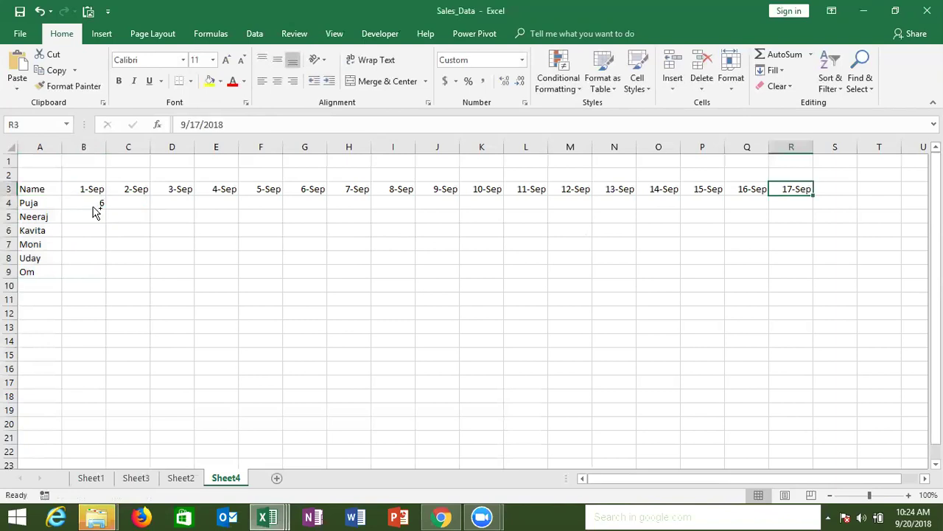
{"action": "key", "text": "Down"}
{"action": "key", "text": "ctrl+shift+Left"}
{"action": "key", "text": "shift+Down"}
{"action": "key", "text": "shift+Down"}
{"action": "key", "text": "shift+Down"}
{"action": "key", "text": "shift+Down"}
{"action": "key", "text": "shift+Down"}
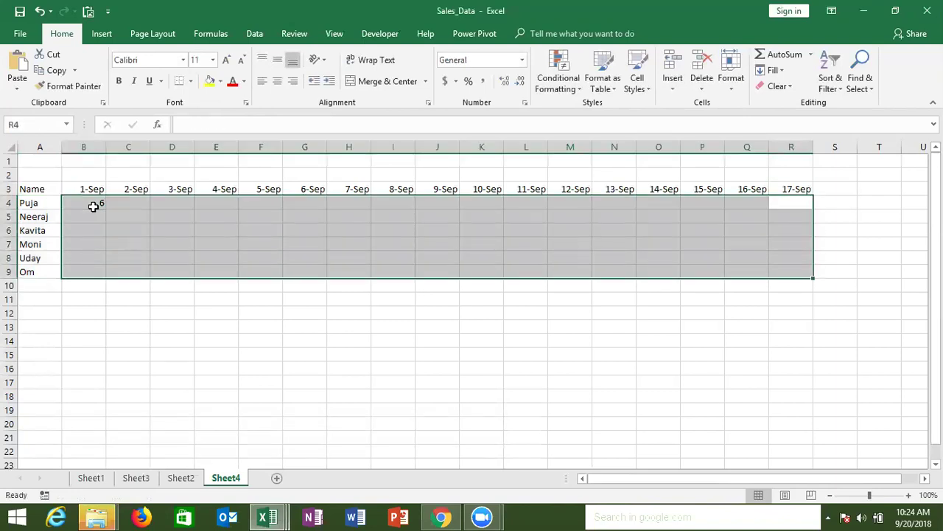
{"action": "key", "text": "ctrl+r"}
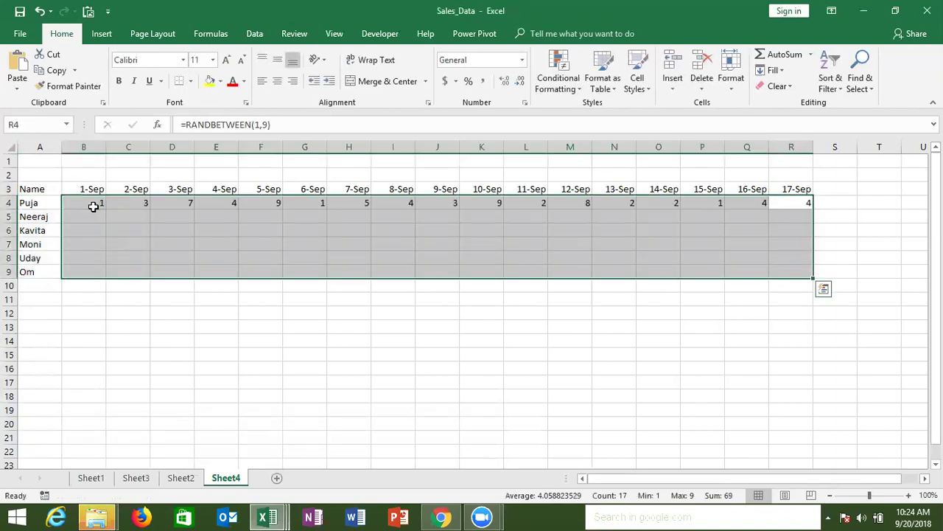
{"action": "key", "text": "ctrl+d"}
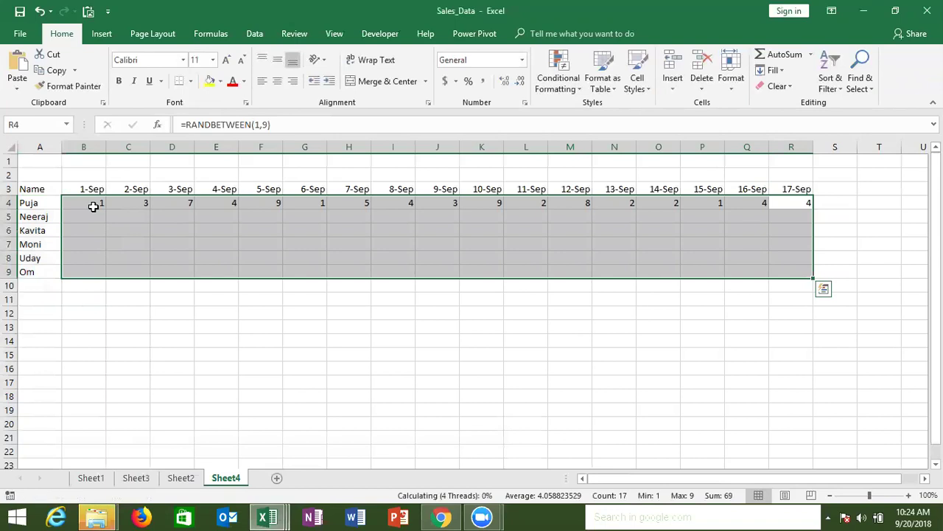
{"action": "key", "text": "Up"}
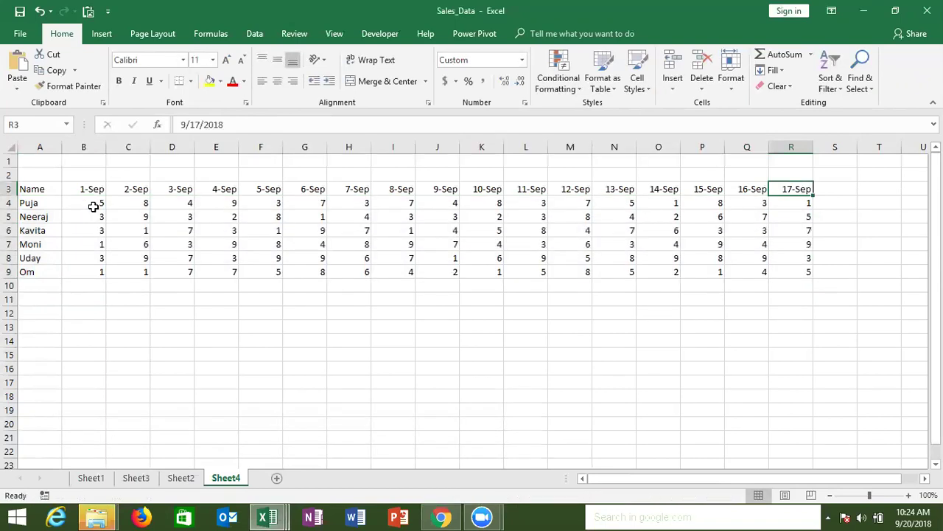
{"action": "key", "text": "shift+Right"}
{"action": "key", "text": "shift+Right"}
{"action": "key", "text": "shift+Right"}
{"action": "key", "text": "shift+Right"}
{"action": "key", "text": "shift+Right"}
{"action": "key", "text": "shift+Right"}
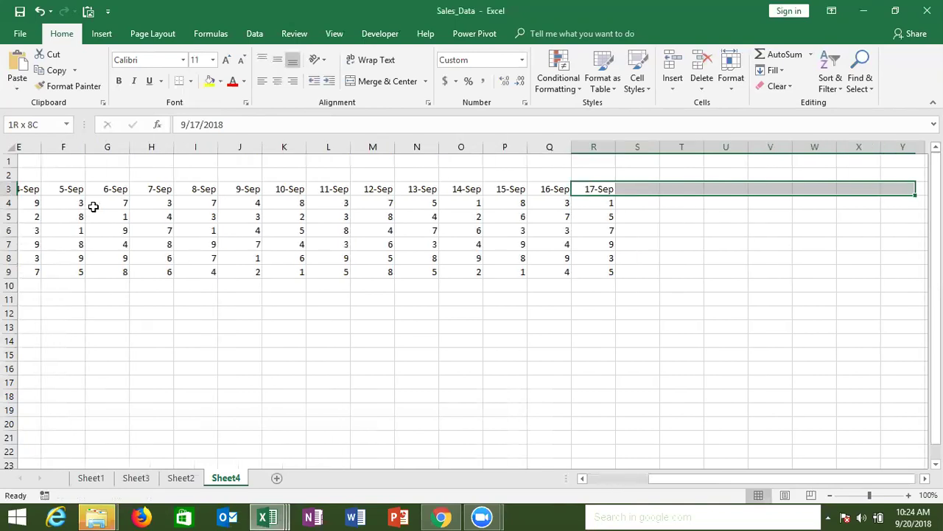
{"action": "key", "text": "shift+Right"}
{"action": "key", "text": "shift+Right"}
{"action": "key", "text": "shift+Right"}
{"action": "key", "text": "shift+Right"}
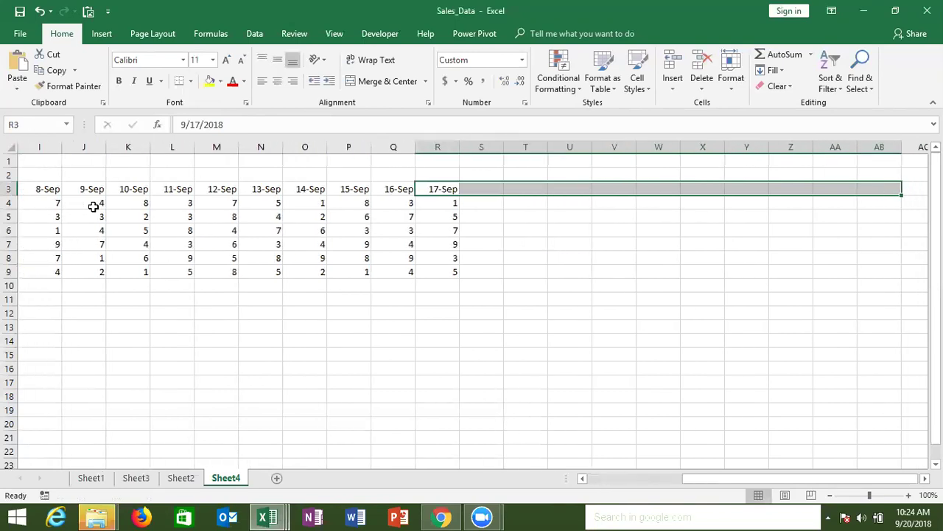
{"action": "key", "text": "Left"}
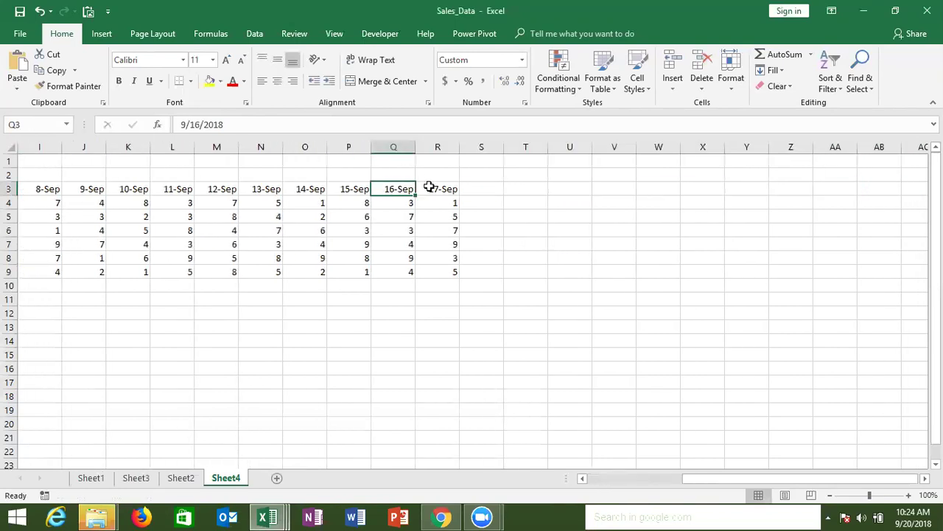
{"action": "key", "text": "Right"}
Step: Extend the date headers to 30-Sep, delete the extra 1-Oct, and fill random numbers to column AE
{"action": "mouse_move", "coordinate": [460, 194]}
{"action": "left_mouse_down"}
{"action": "mouse_move", "coordinate": [651, 213]}
{"action": "mouse_move", "coordinate": [902, 211]}
{"action": "left_mouse_up"}
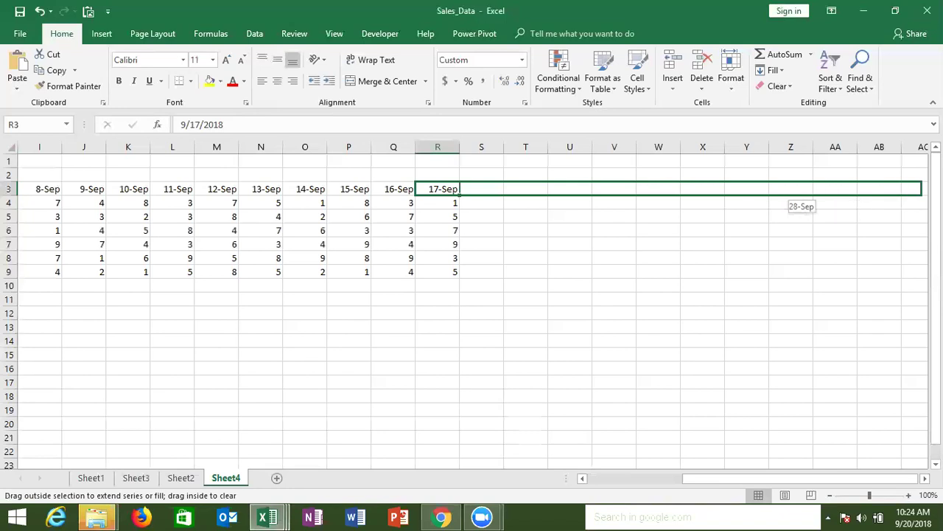
{"action": "left_click_drag", "start_coordinate": [781, 198], "coordinate": [781, 199]}
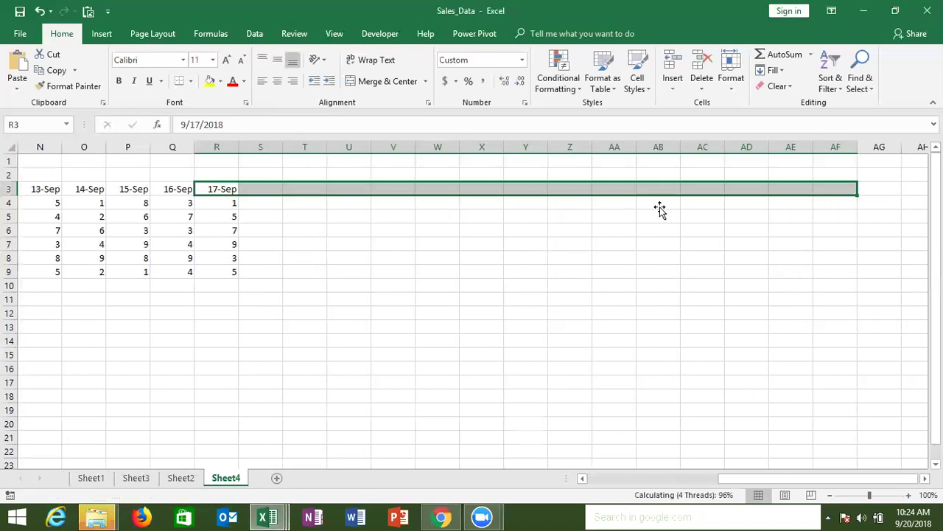
{"action": "left_click", "coordinate": [844, 148]}
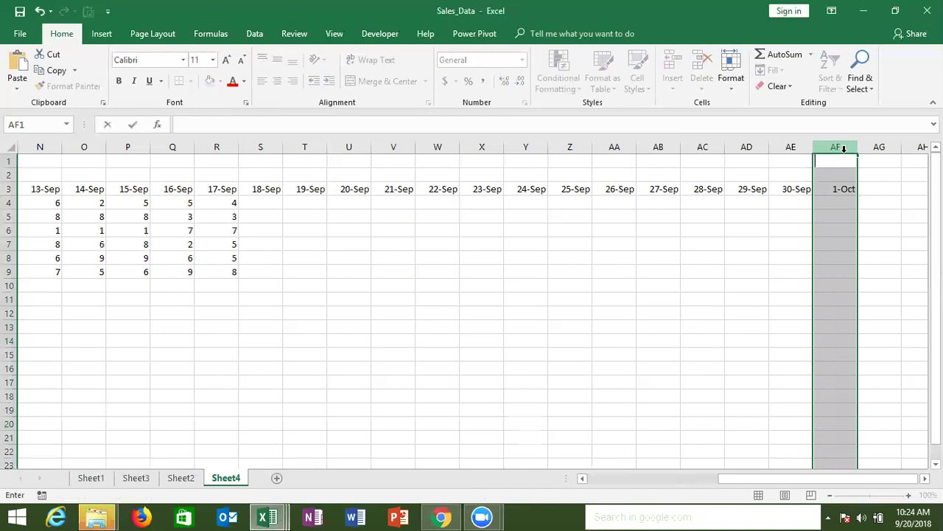
{"action": "key", "text": "Escape"}
{"action": "key", "text": "Delete"}
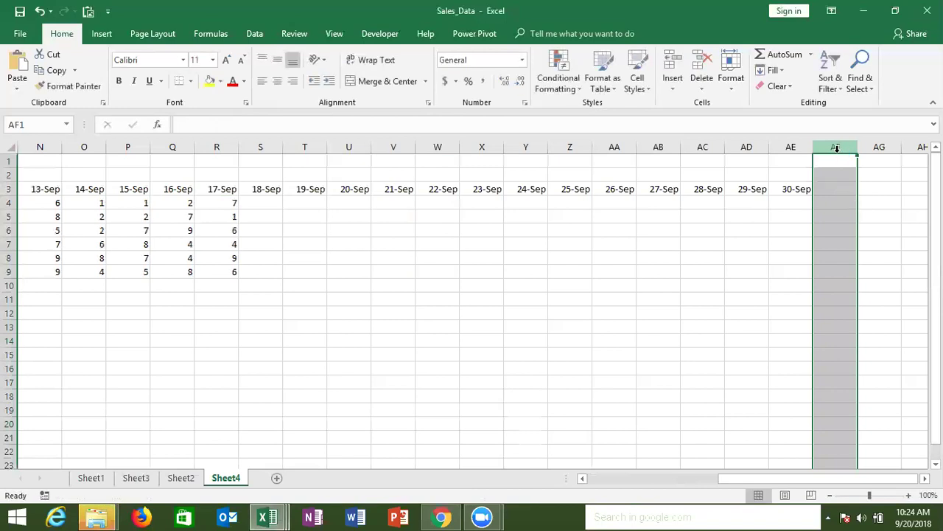
{"action": "left_click_drag", "start_coordinate": [238, 201], "coordinate": [783, 270]}
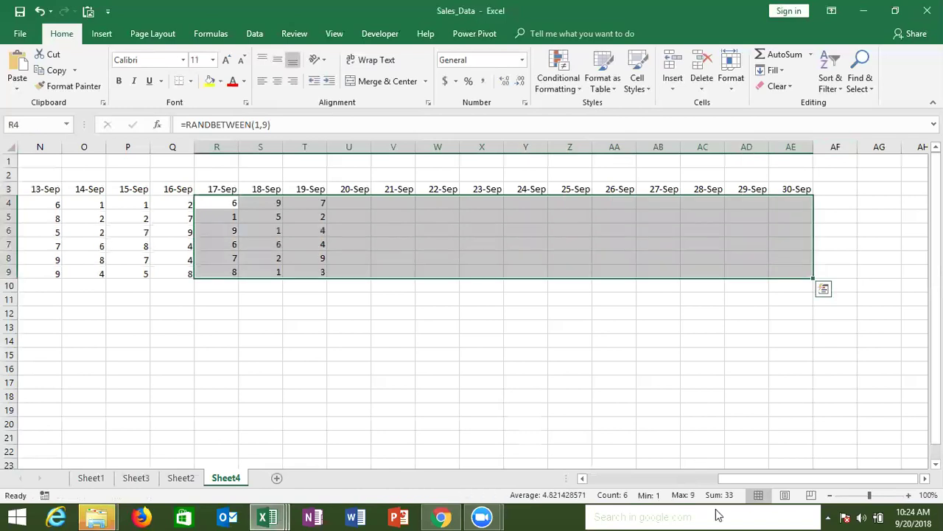
Step: Switch to the IPT_Excel_School workbook and close it at the save prompt
{"action": "left_click", "coordinate": [284, 515]}
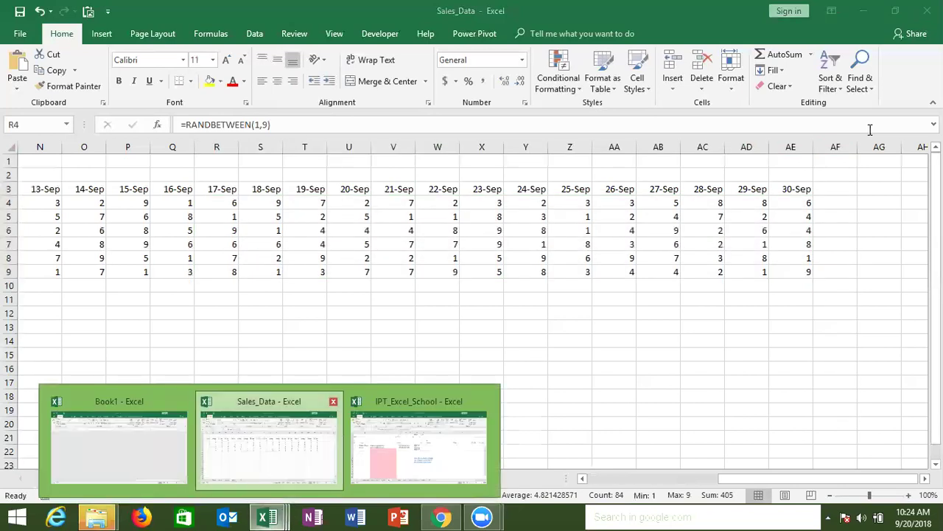
{"action": "left_click", "coordinate": [418, 442]}
{"action": "key", "text": "ctrl+w"}
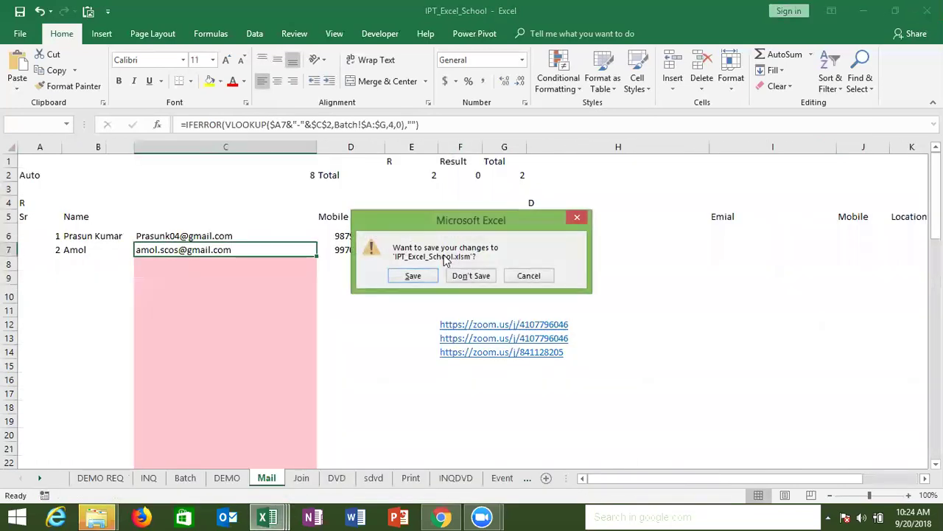
{"action": "left_click", "coordinate": [414, 274]}
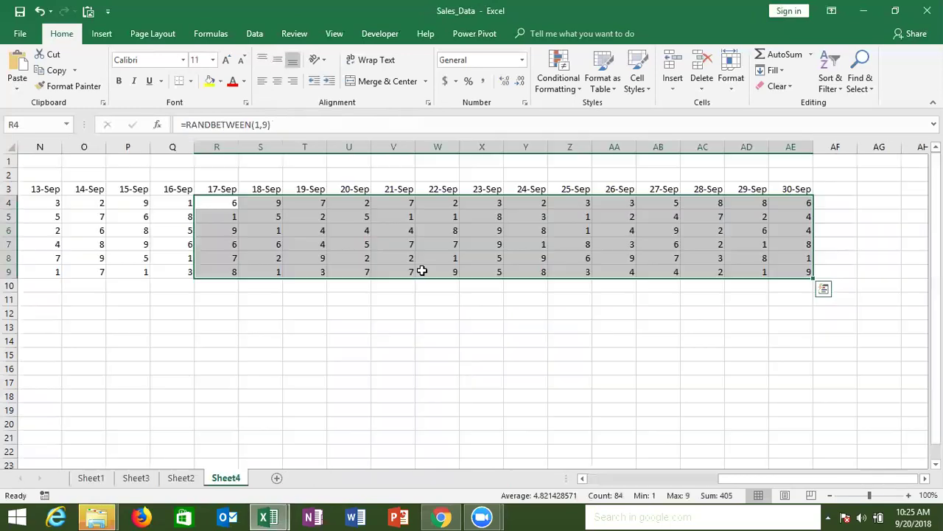
Step: Select the whole sheet and AutoFit every column width to its contents
{"action": "key", "text": "Up"}
{"action": "key", "text": "Left"}
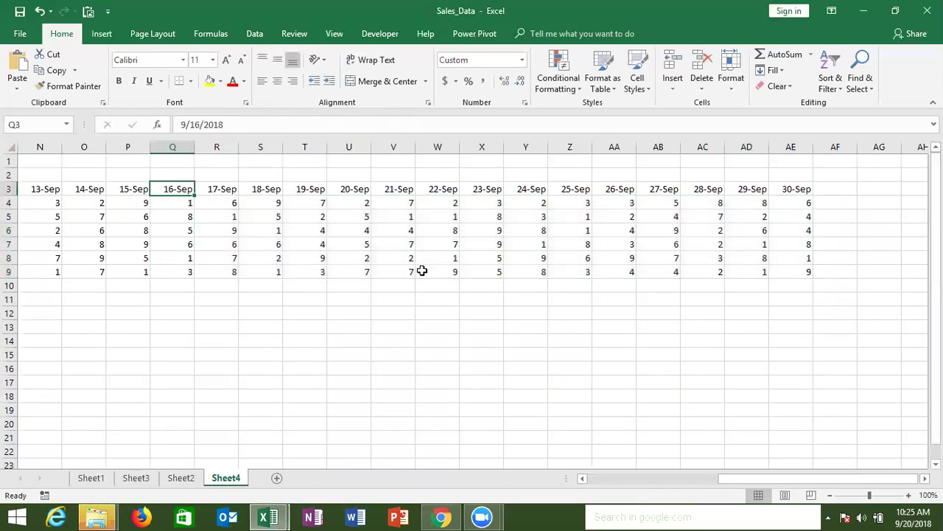
{"action": "key", "text": "Home"}
{"action": "key", "text": "Right"}
{"action": "key", "text": "Down"}
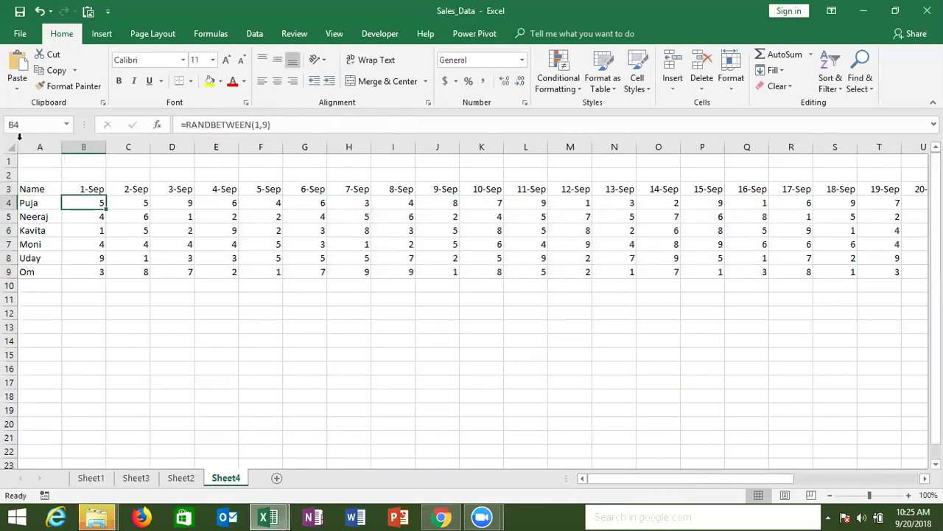
{"action": "left_click", "coordinate": [9, 147]}
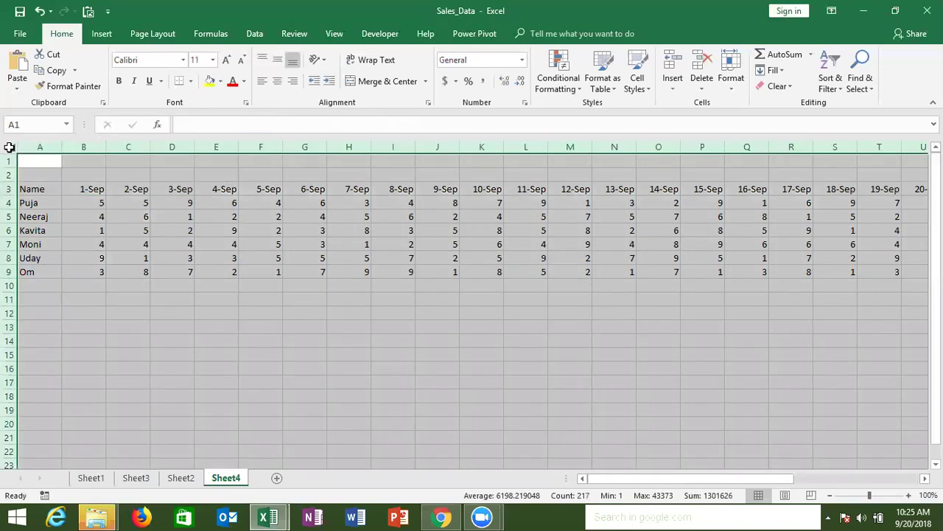
{"action": "double_click", "coordinate": [104, 150]}
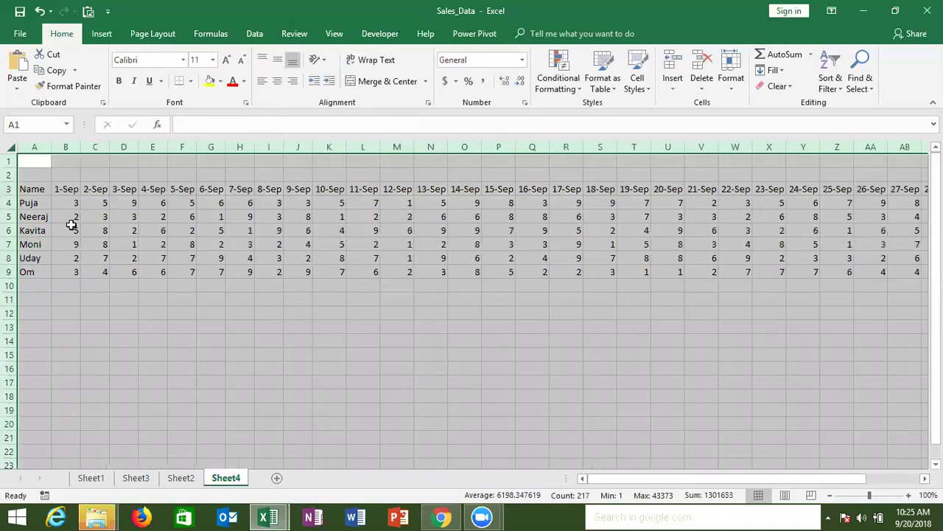
Step: Copy B4:AE9 and paste it back as values to freeze the random numbers
{"action": "left_click", "coordinate": [70, 208]}
{"action": "key", "text": "ctrl+shift+Right"}
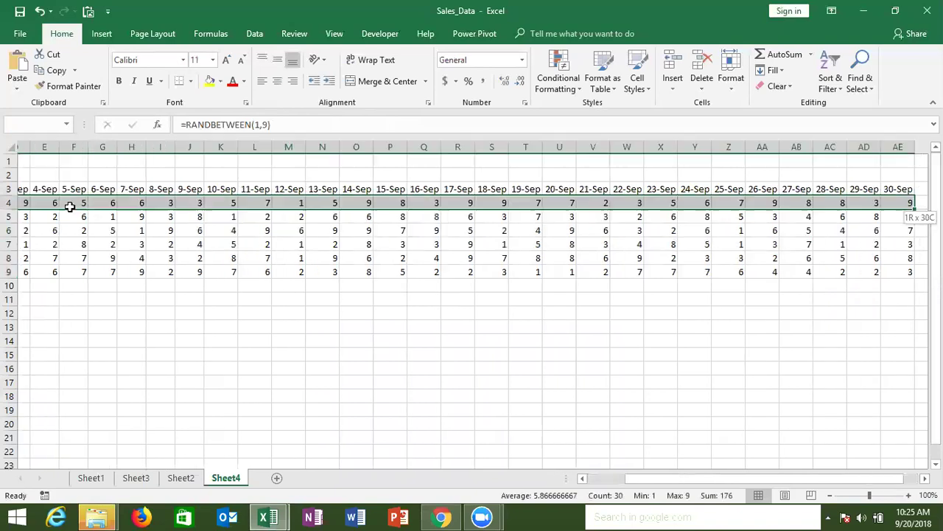
{"action": "key", "text": "ctrl+shift+Down"}
{"action": "key", "text": "ctrl+c"}
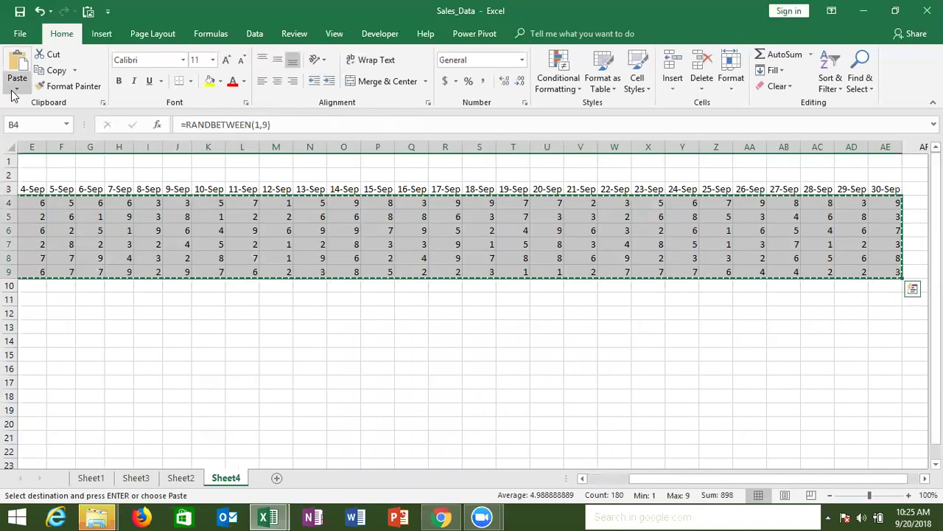
{"action": "left_click", "coordinate": [16, 87]}
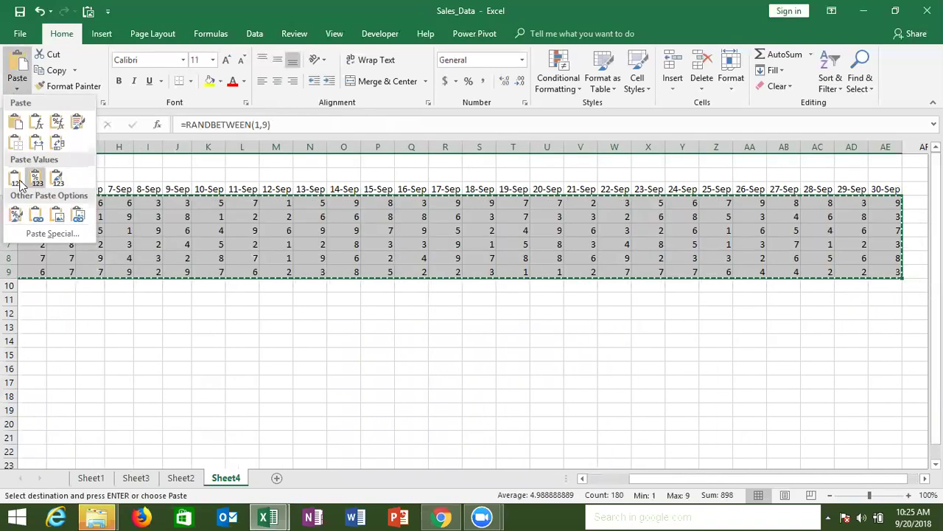
{"action": "left_click", "coordinate": [16, 180]}
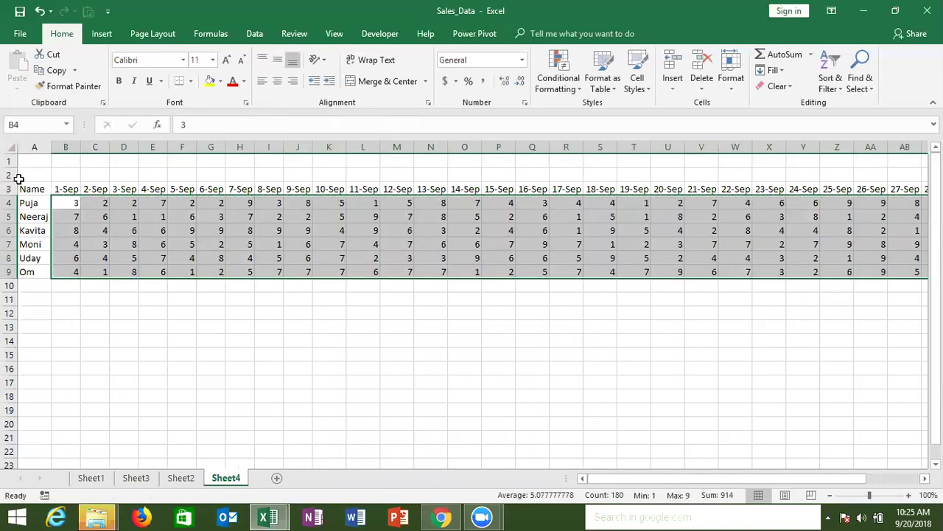
Step: Enter 0 in cells C5, E7 and I5
{"action": "key", "text": "Down"}
{"action": "key", "text": "Right"}
{"action": "type", "text": "0"}
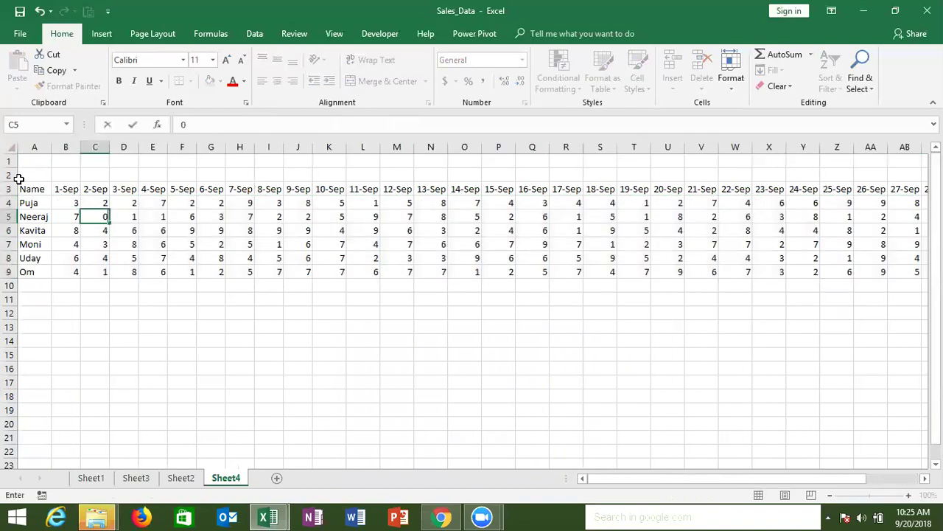
{"action": "key", "text": "Right"}
{"action": "key", "text": "Right"}
{"action": "key", "text": "Down"}
{"action": "key", "text": "Down"}
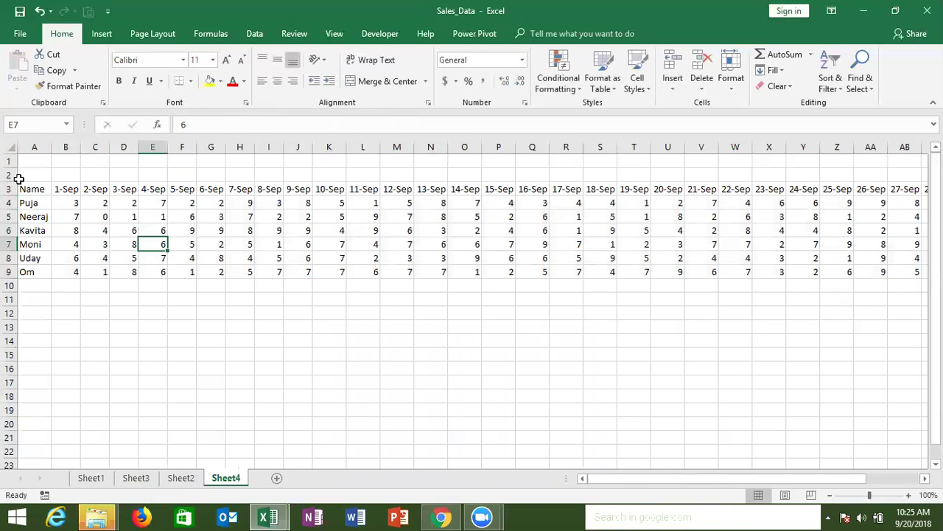
{"action": "type", "text": "0"}
{"action": "key", "text": "Right"}
{"action": "key", "text": "Right"}
{"action": "key", "text": "Right"}
{"action": "key", "text": "Right"}
{"action": "key", "text": "Up"}
{"action": "key", "text": "Up"}
{"action": "type", "text": "0"}
{"action": "key", "text": "Right"}
{"action": "key", "text": "Right"}
{"action": "key", "text": "Right"}
{"action": "key", "text": "Down"}
Step: Enter 0 in cells M6, N8, P7 and T5
{"action": "type", "text": "0"}
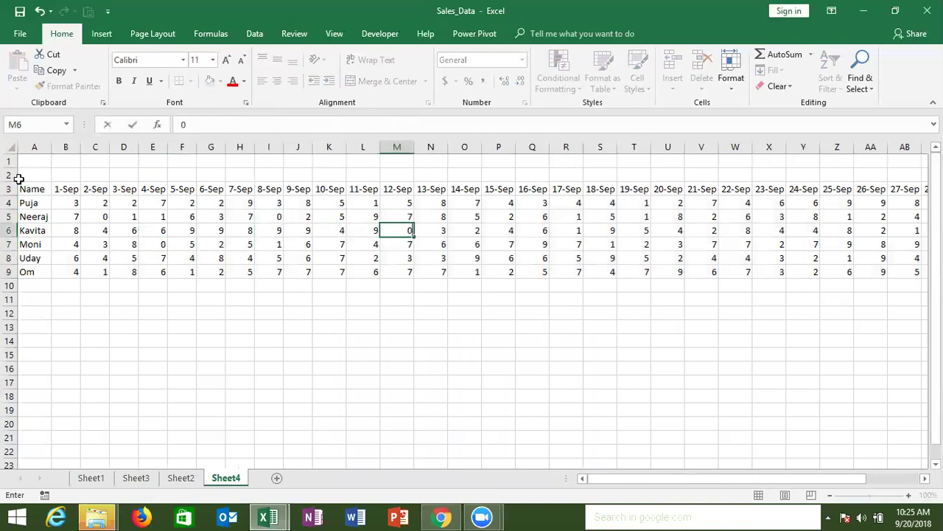
{"action": "key", "text": "Down"}
{"action": "key", "text": "Down"}
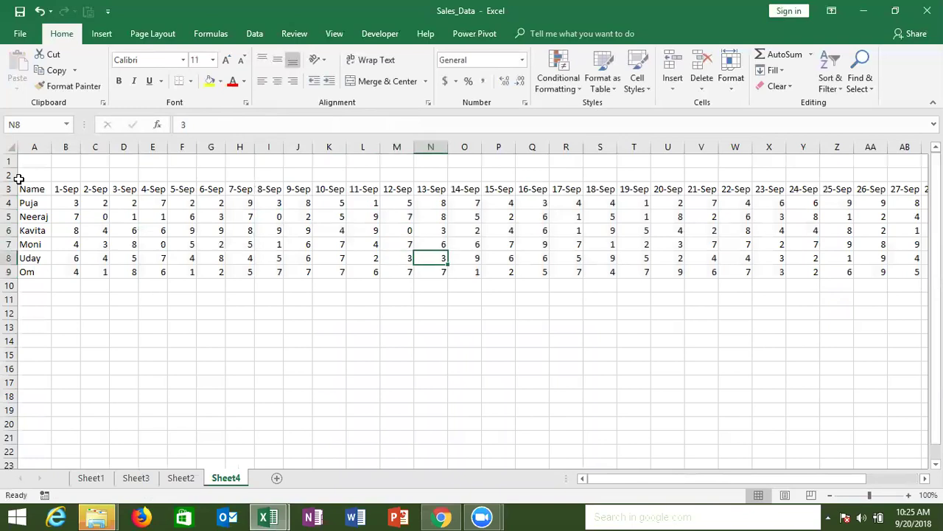
{"action": "type", "text": "0"}
{"action": "key", "text": "Tab"}
{"action": "key", "text": "Right"}
{"action": "key", "text": "Up"}
{"action": "type", "text": "0"}
{"action": "key", "text": "Up"}
{"action": "key", "text": "Up"}
{"action": "key", "text": "Up"}
{"action": "key", "text": "Right"}
{"action": "key", "text": "Right"}
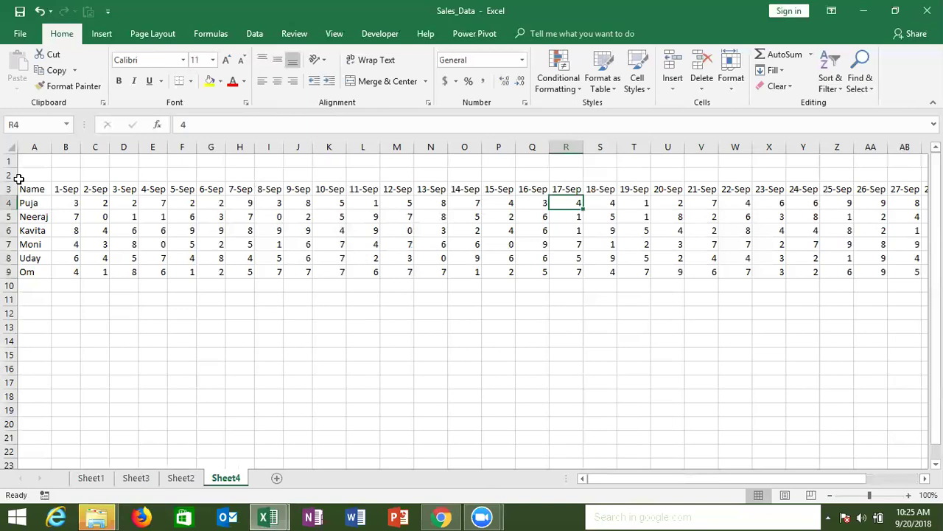
{"action": "key", "text": "Right"}
{"action": "key", "text": "Right"}
{"action": "key", "text": "Down"}
{"action": "type", "text": "0"}
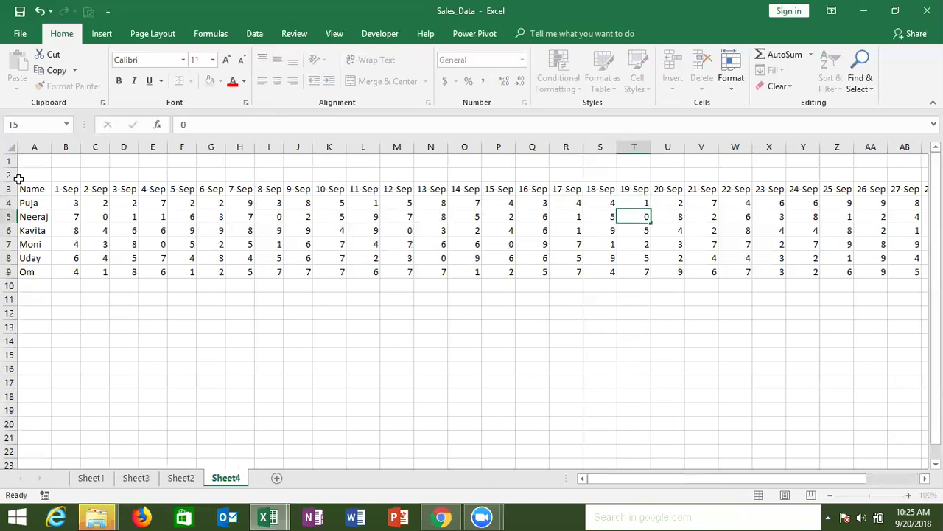
{"action": "key", "text": "Return"}
{"action": "key", "text": "Right"}
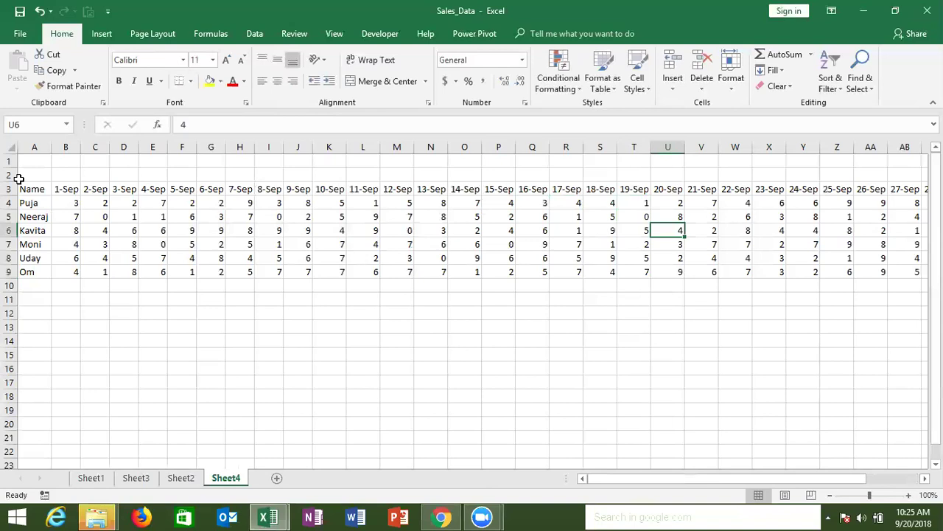
Step: Select the whole number block B4:AE9
{"action": "key", "text": "Left"}
{"action": "key", "text": "Left"}
{"action": "key", "text": "Left"}
{"action": "key", "text": "ctrl+Left"}
{"action": "key", "text": "Up"}
{"action": "key", "text": "Right"}
{"action": "key", "text": "Up"}
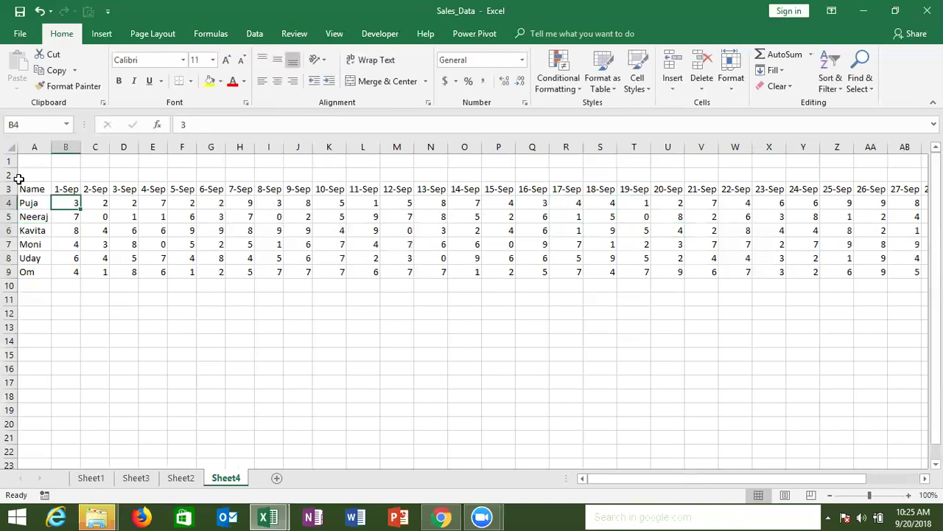
{"action": "key", "text": "ctrl+shift+End"}
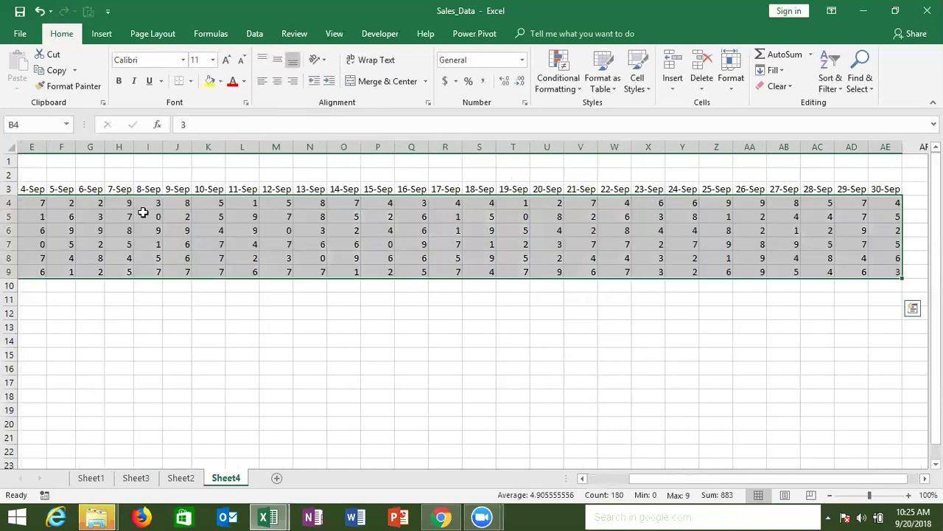
Step: Apply the custom format "P";;"A" to the attendance block, checking the format guidelines
{"action": "right_click", "coordinate": [143, 212]}
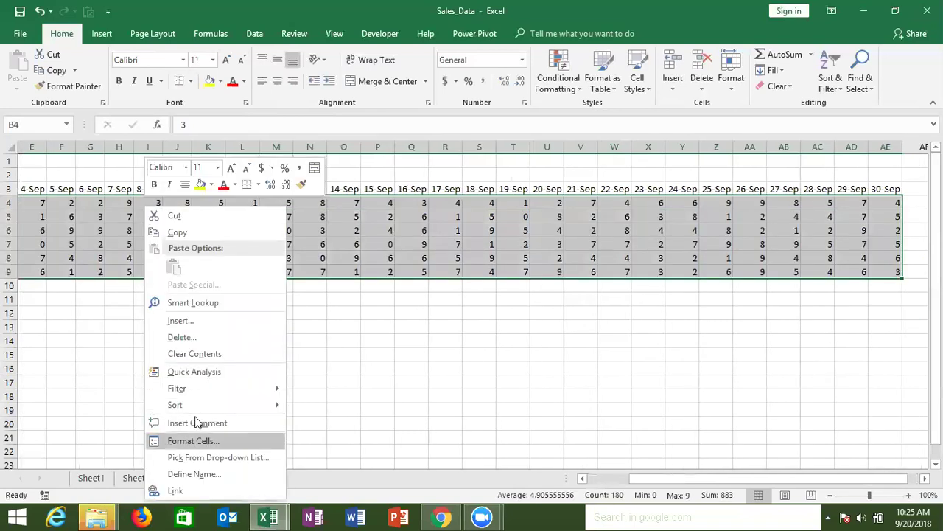
{"action": "key", "text": "Return"}
{"action": "left_click", "coordinate": [33, 340]}
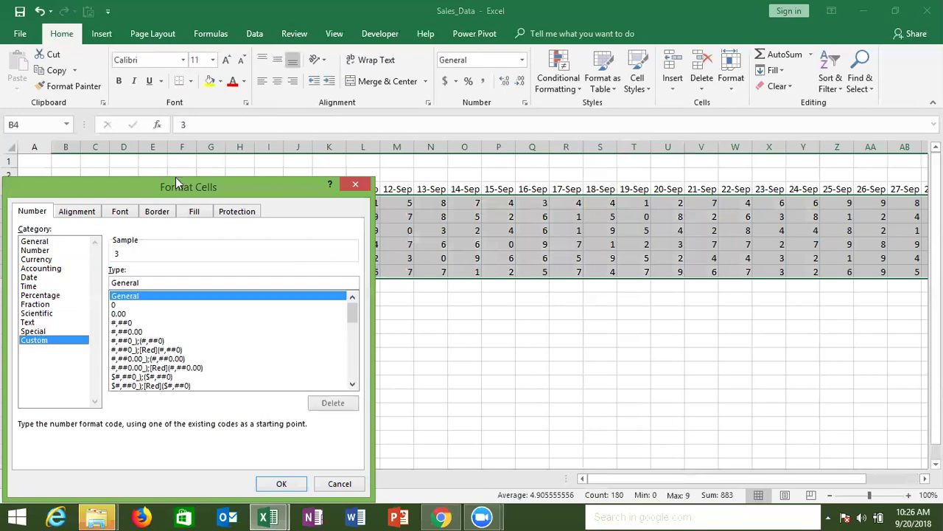
{"action": "left_click_drag", "start_coordinate": [175, 182], "coordinate": [622, 125]}
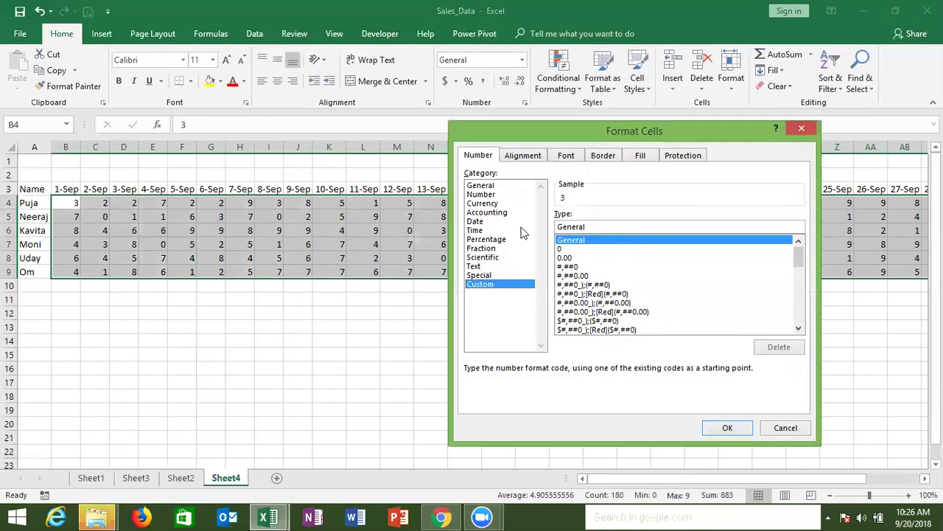
{"action": "key", "text": "Tab"}
{"action": "type", "text": "\"P\";"}
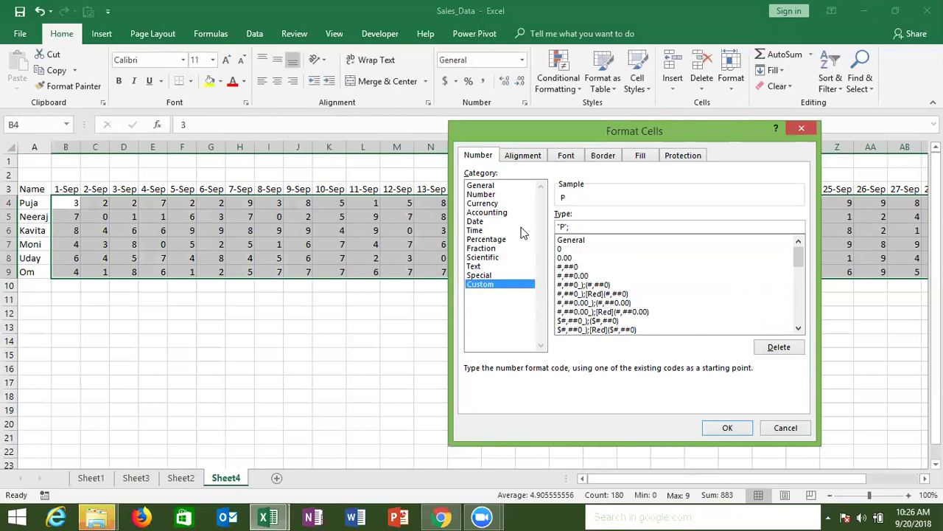
{"action": "left_click", "coordinate": [441, 517]}
{"action": "double_click", "coordinate": [299, 248]}
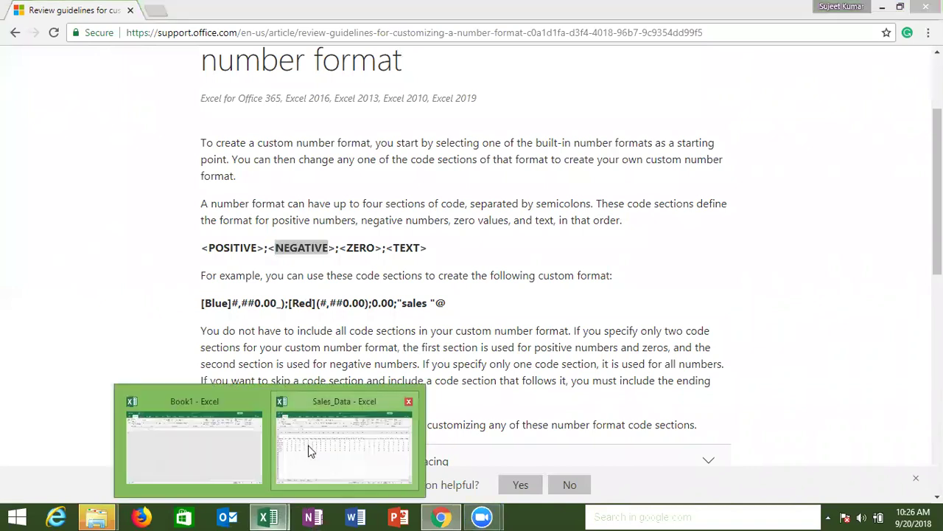
{"action": "mouse_move", "coordinate": [267, 516]}
{"action": "left_click", "coordinate": [308, 445]}
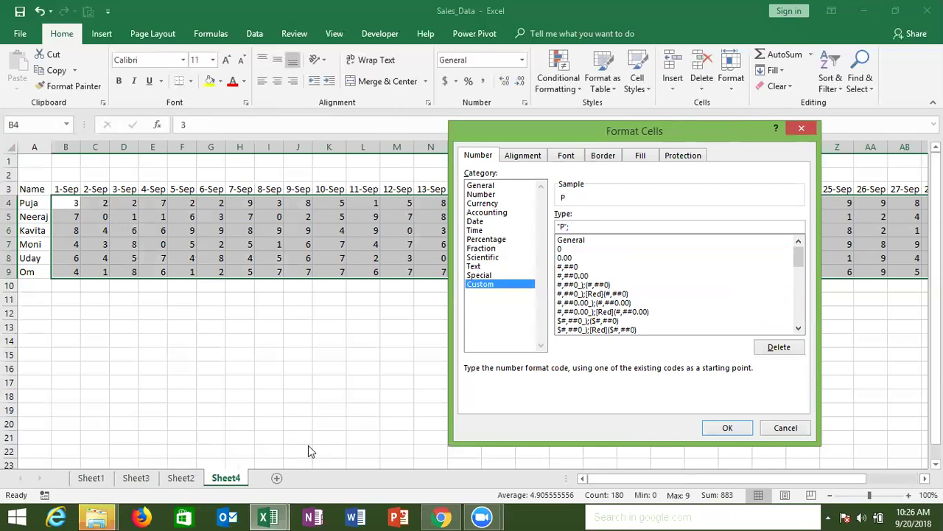
{"action": "type", "text": ";"}
{"action": "type", "text": "\""}
{"action": "type", "text": "A\""}
{"action": "left_click", "coordinate": [730, 429]}
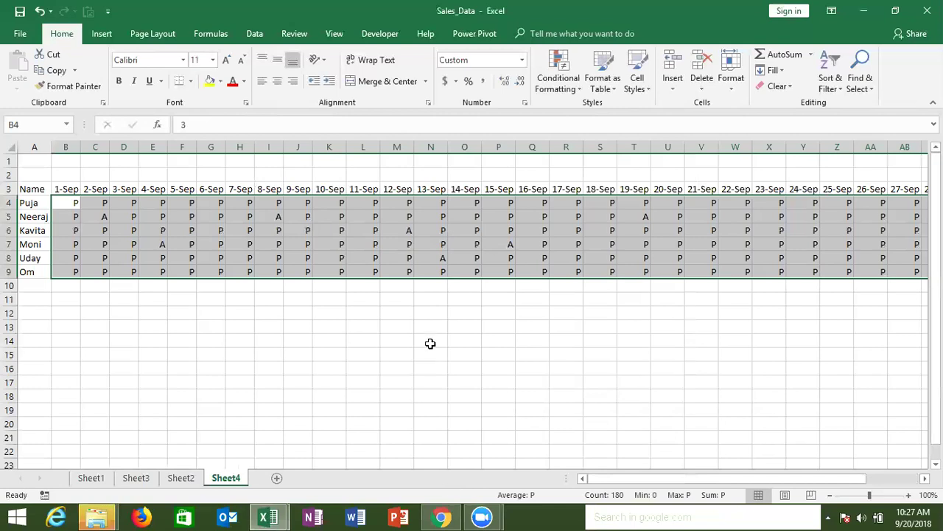
Step: Reopen Format Cells on the block and inspect the empty negative section of "P";;"A"
{"action": "right_click", "coordinate": [424, 266]}
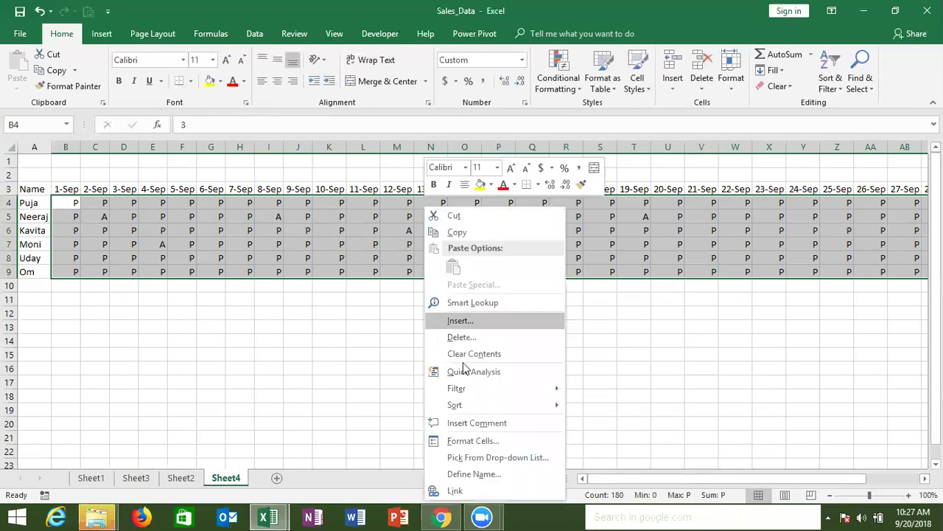
{"action": "left_click", "coordinate": [472, 440]}
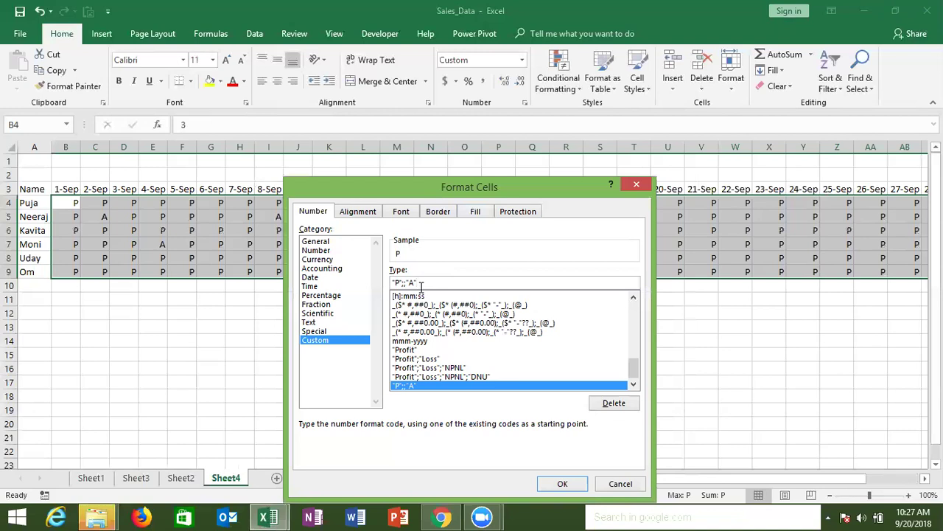
{"action": "left_click", "coordinate": [404, 284]}
{"action": "key", "text": "alt+Tab"}
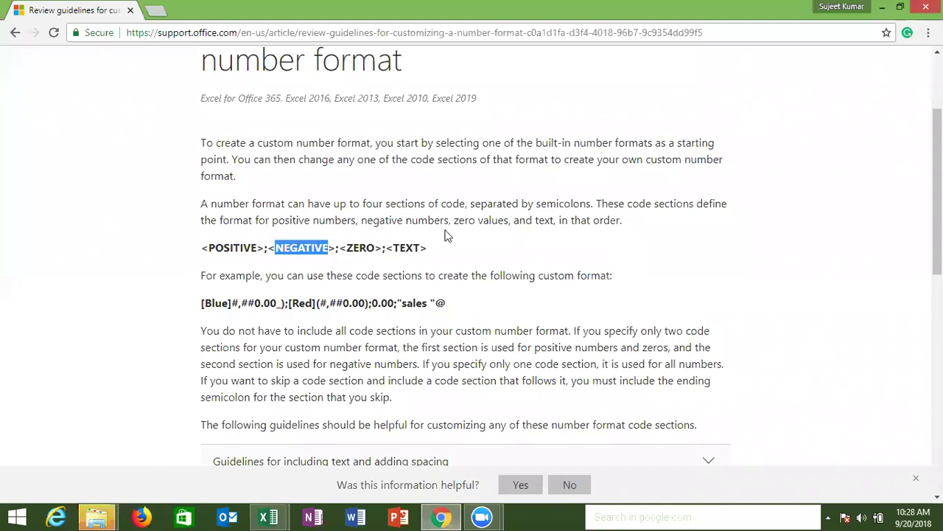
Step: Highlight the <POSITIVE> and <ZERO>;<TEXT> sections of the format syntax in the article
{"action": "double_click", "coordinate": [602, 224]}
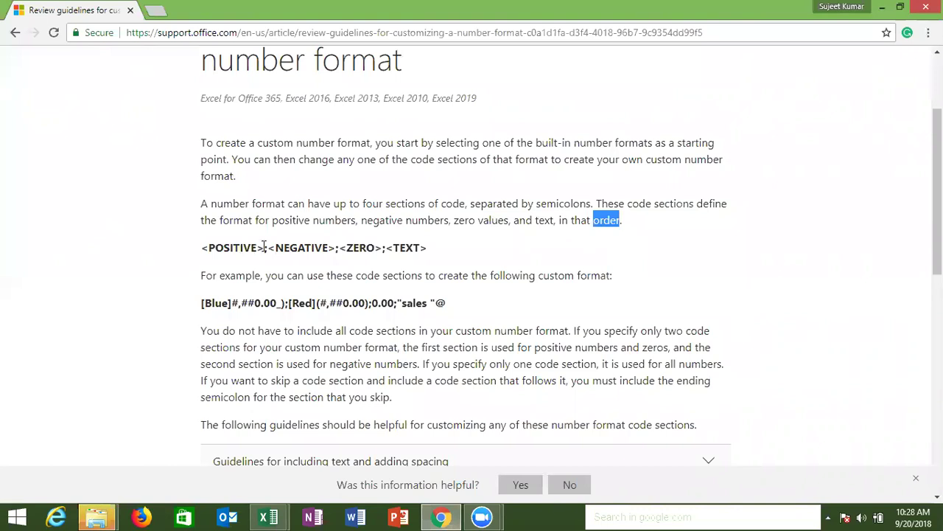
{"action": "left_click_drag", "start_coordinate": [264, 249], "coordinate": [201, 249]}
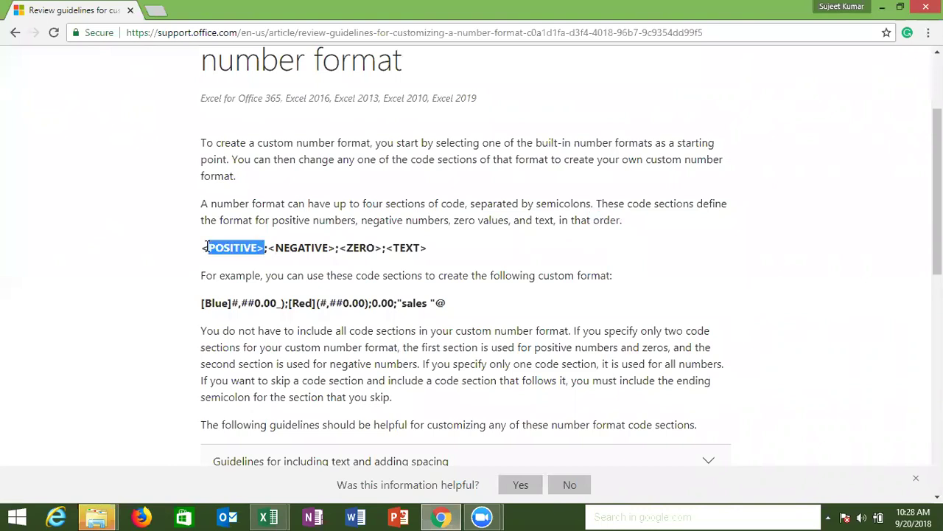
{"action": "left_click", "coordinate": [339, 247]}
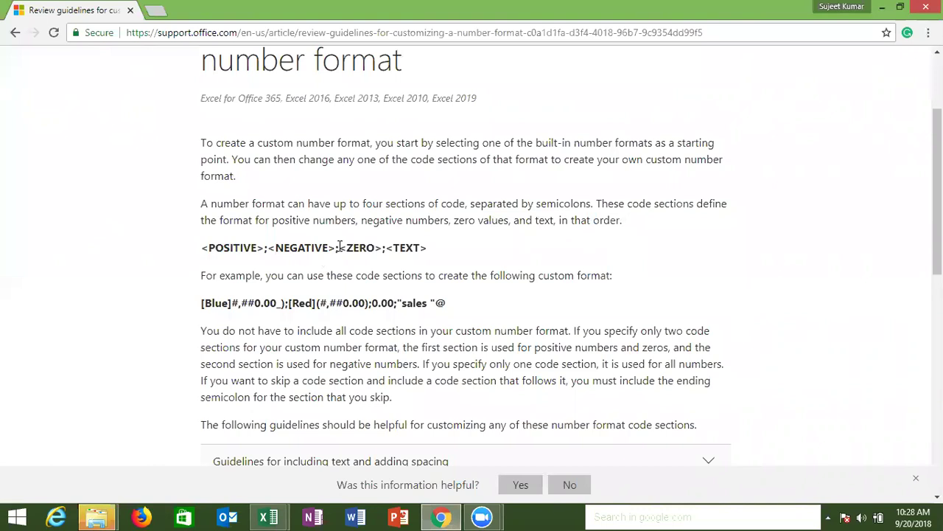
{"action": "left_click_drag", "start_coordinate": [339, 247], "coordinate": [467, 255]}
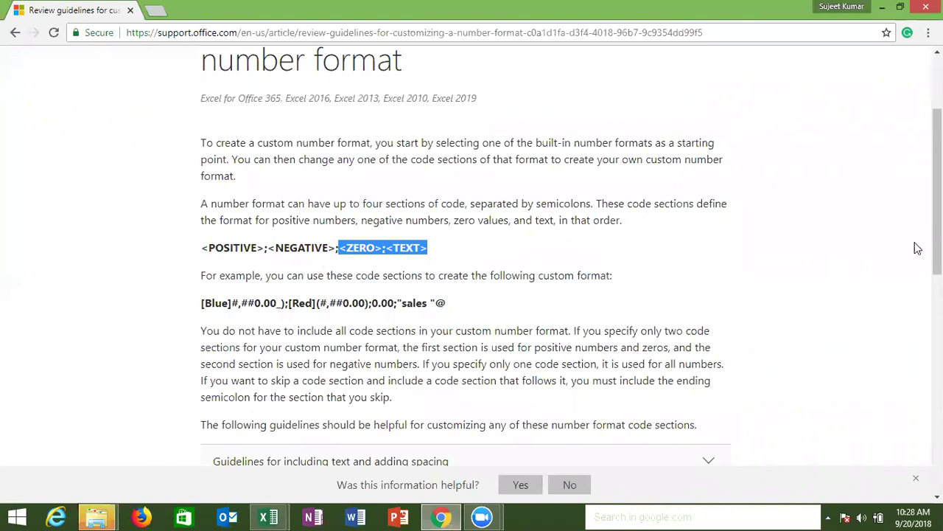
{"action": "scroll", "coordinate": [921, 258], "scroll_direction": "down", "scroll_amount": 2}
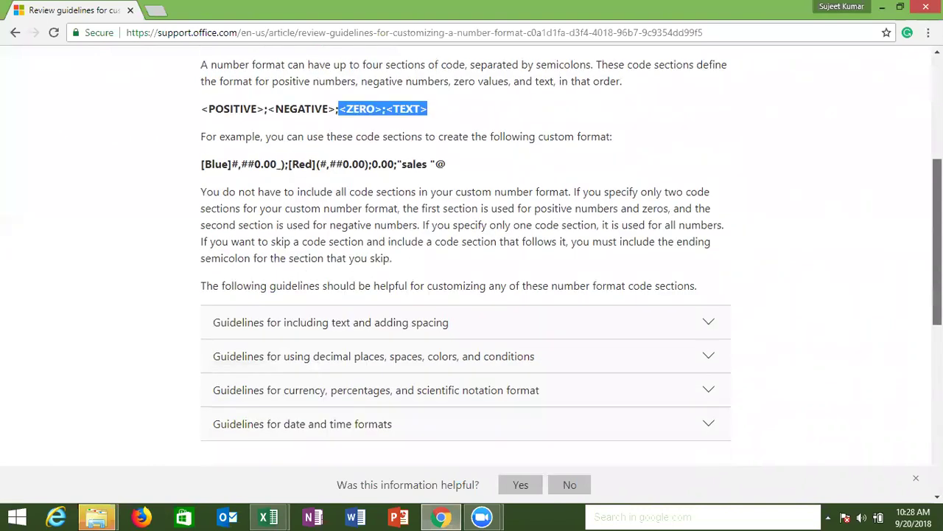
Step: Expand the 'Guidelines for including text and adding spacing' section and scroll through it
{"action": "left_click", "coordinate": [722, 318]}
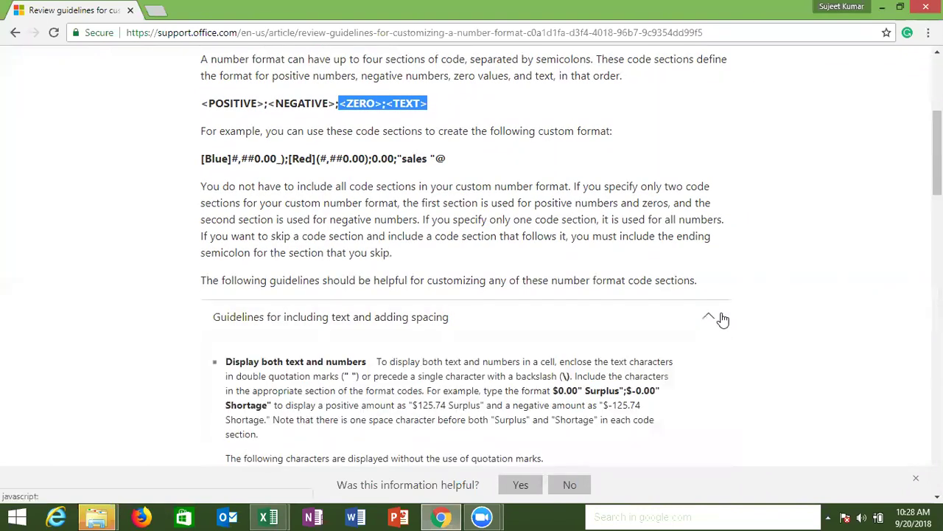
{"action": "scroll", "coordinate": [472, 258], "scroll_direction": "down", "scroll_amount": 2}
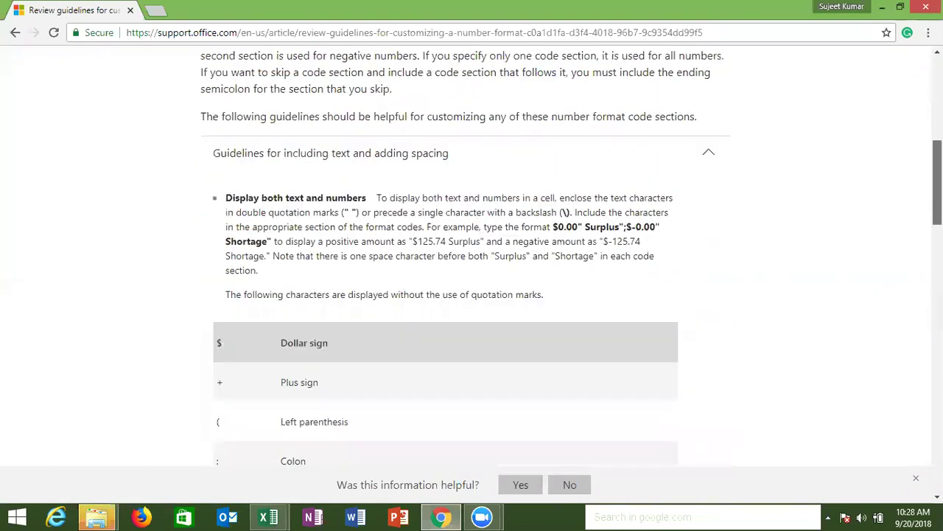
{"action": "scroll", "coordinate": [472, 257], "scroll_direction": "down", "scroll_amount": 1}
{"action": "scroll", "coordinate": [471, 258], "scroll_direction": "up", "scroll_amount": 1}
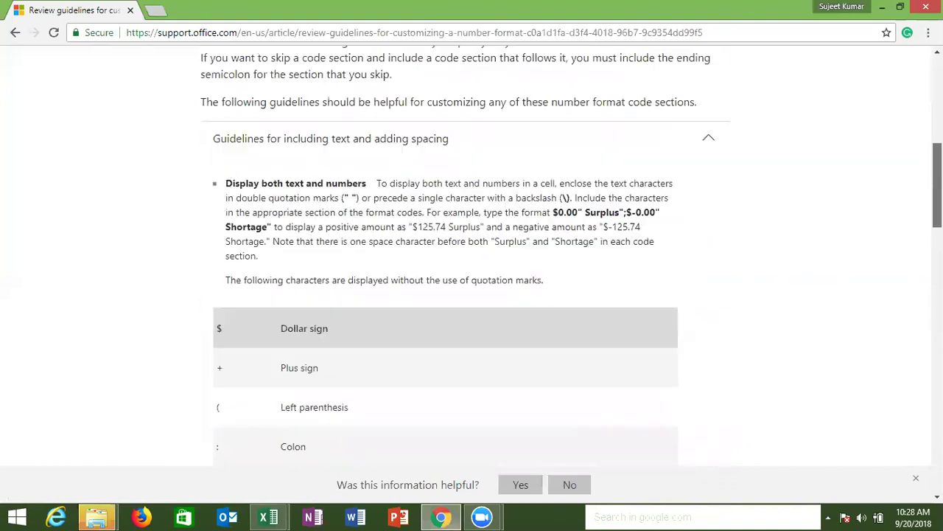
{"action": "scroll", "coordinate": [471, 258], "scroll_direction": "up", "scroll_amount": 1}
{"action": "scroll", "coordinate": [472, 258], "scroll_direction": "up", "scroll_amount": 1}
{"action": "scroll", "coordinate": [455, 333], "scroll_direction": "down", "scroll_amount": 2}
{"action": "scroll", "coordinate": [238, 297], "scroll_direction": "down", "scroll_amount": 1}
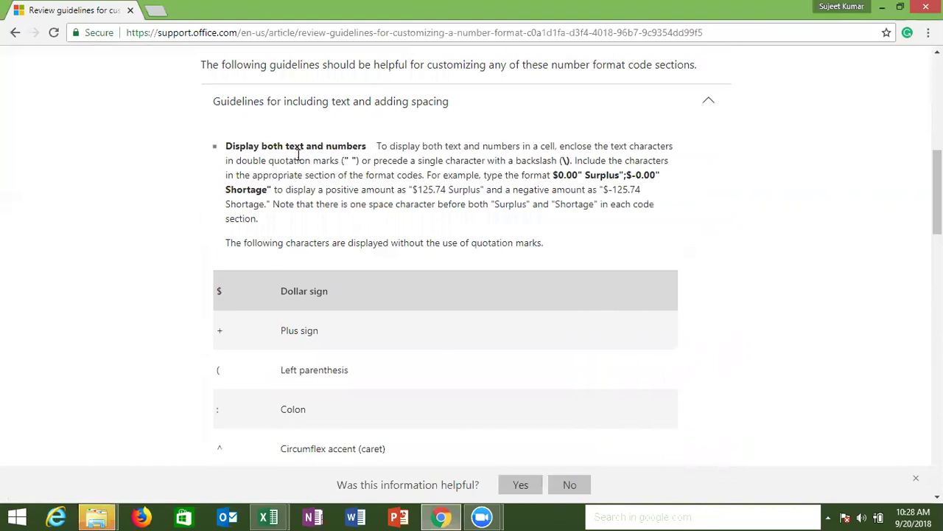
Step: Highlight the text-quoting, backslash and "Surplus" examples, then return to the Sales_Data workbook
{"action": "left_click_drag", "start_coordinate": [345, 149], "coordinate": [220, 288]}
{"action": "left_click", "coordinate": [220, 288]}
{"action": "left_click_drag", "start_coordinate": [236, 331], "coordinate": [237, 333]}
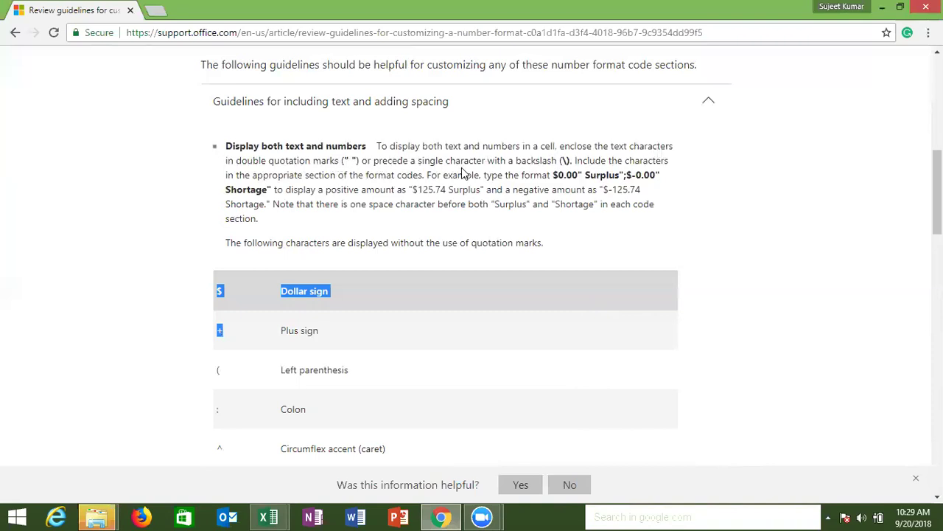
{"action": "double_click", "coordinate": [524, 160]}
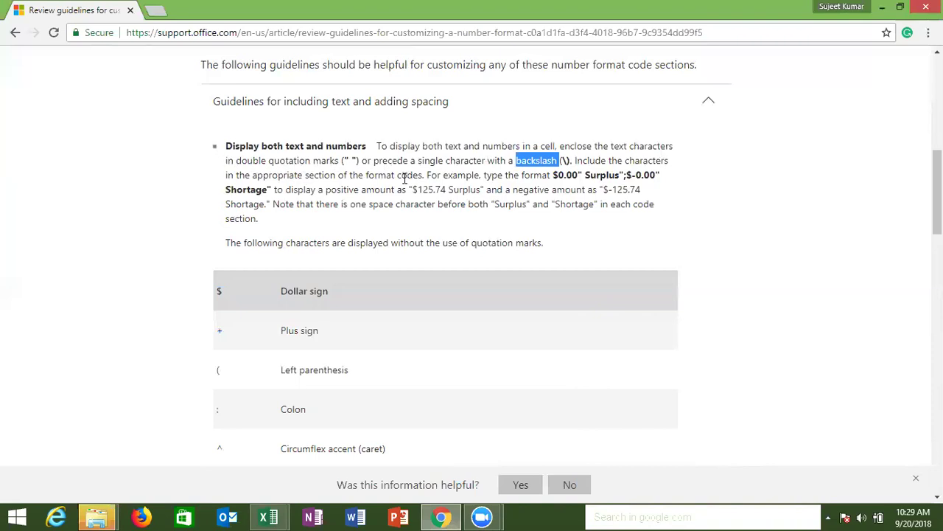
{"action": "left_click", "coordinate": [572, 175]}
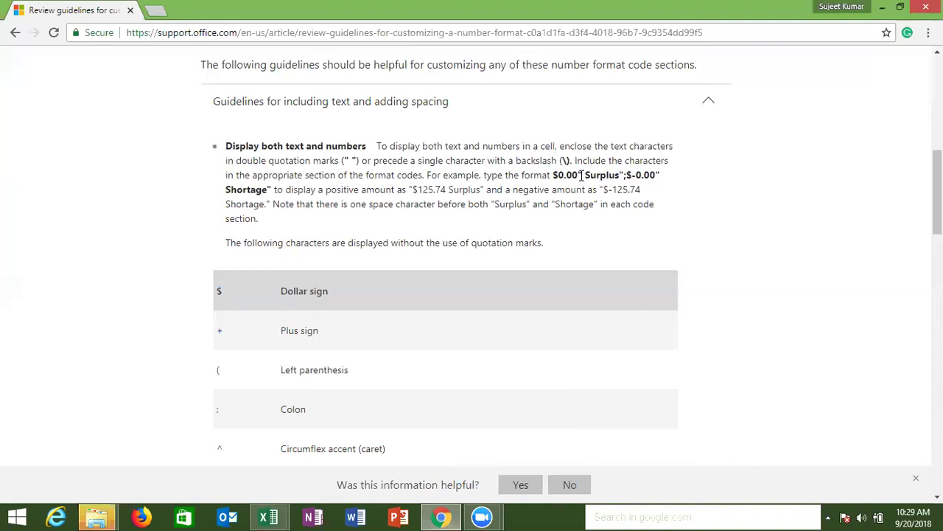
{"action": "left_click_drag", "start_coordinate": [578, 174], "coordinate": [625, 177]}
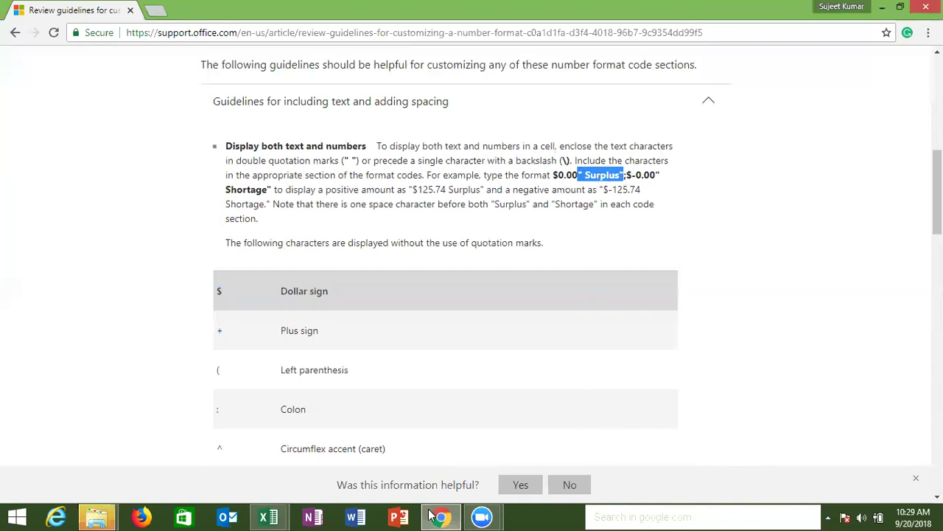
{"action": "left_click", "coordinate": [269, 517]}
{"action": "mouse_move", "coordinate": [268, 517]}
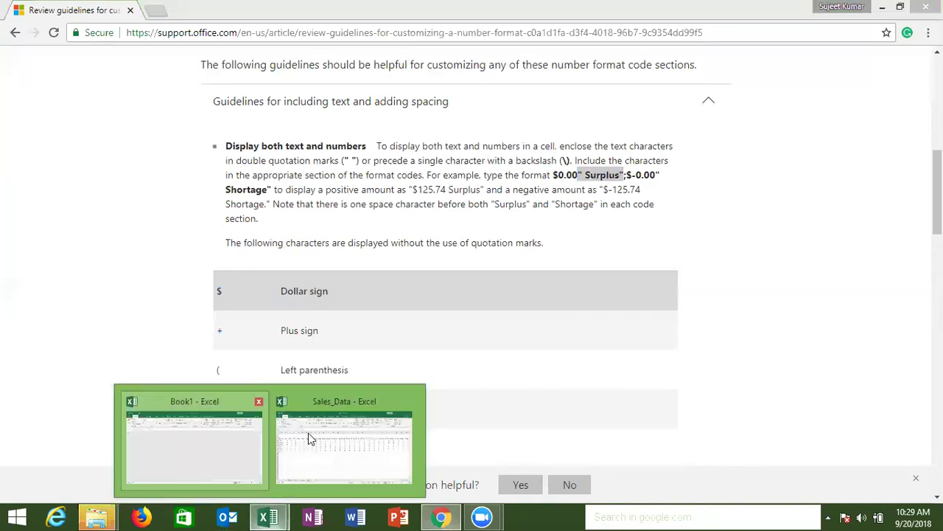
{"action": "left_click", "coordinate": [309, 432]}
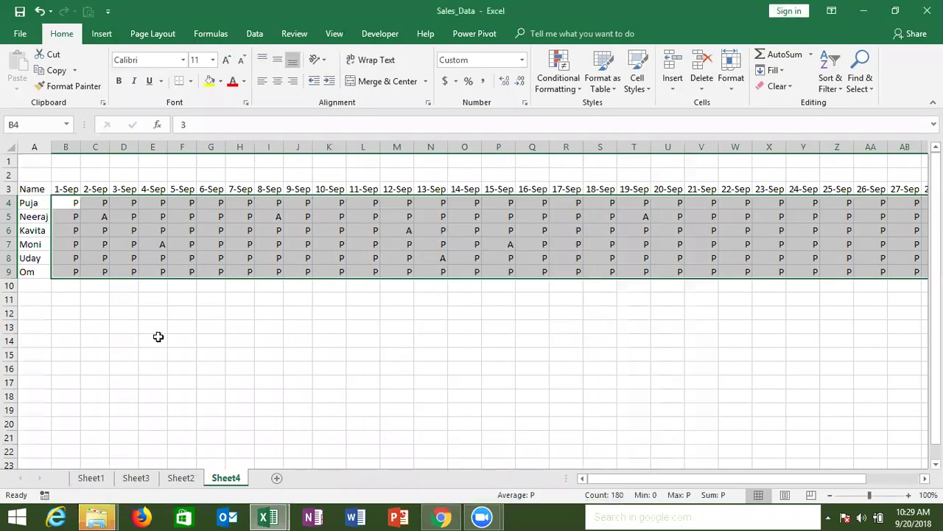
Step: Enter 5.26 in cell E14
{"action": "left_click", "coordinate": [155, 339]}
{"action": "type", "text": "5.26"}
{"action": "key", "text": "Return"}
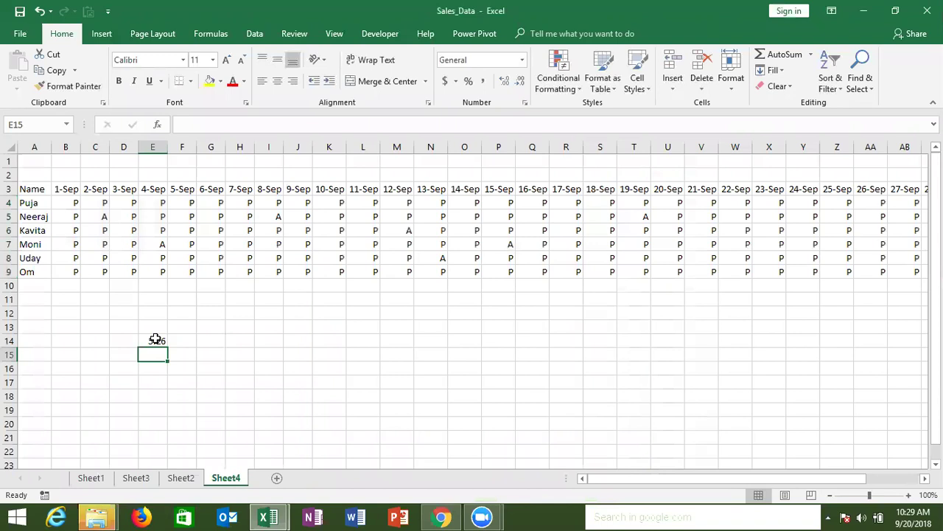
Step: Give E14 the custom format 0# "Rupees" .00 "Paise" and enter 56.30
{"action": "left_click", "coordinate": [155, 340]}
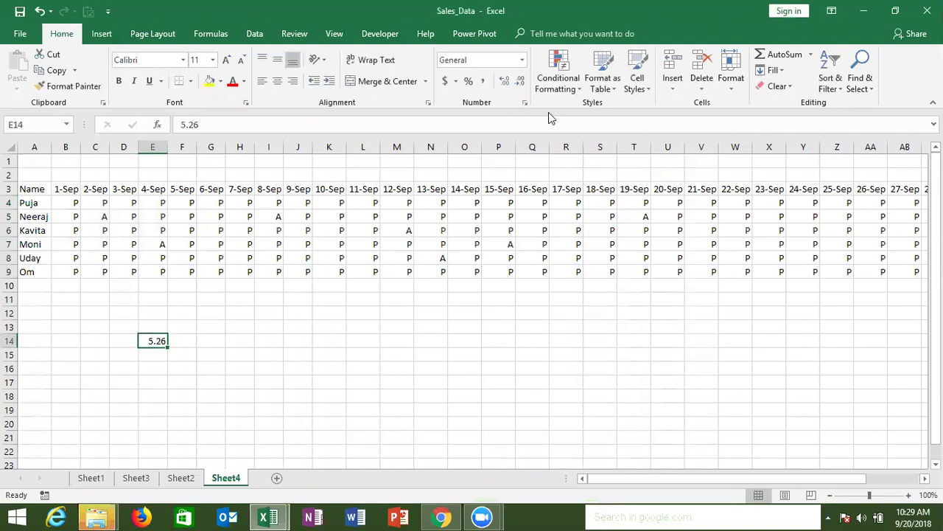
{"action": "left_click", "coordinate": [524, 103]}
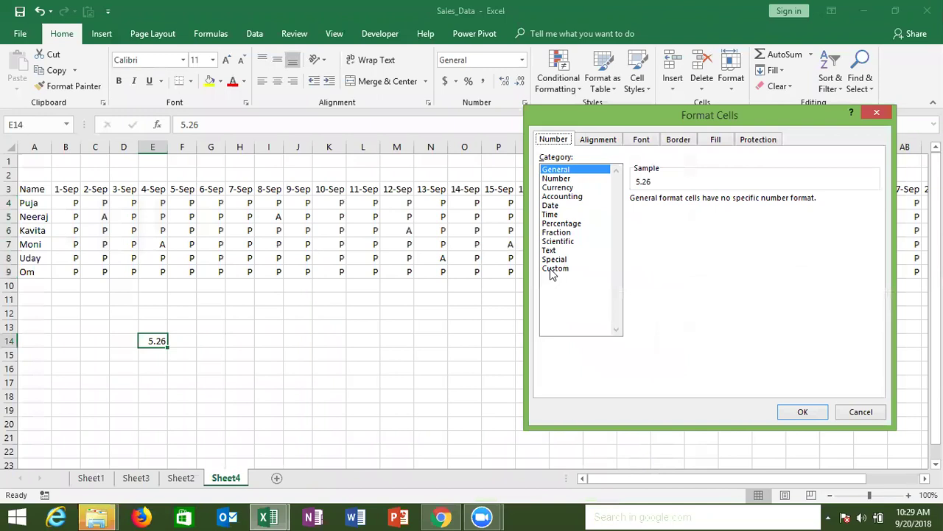
{"action": "left_click", "coordinate": [555, 268]}
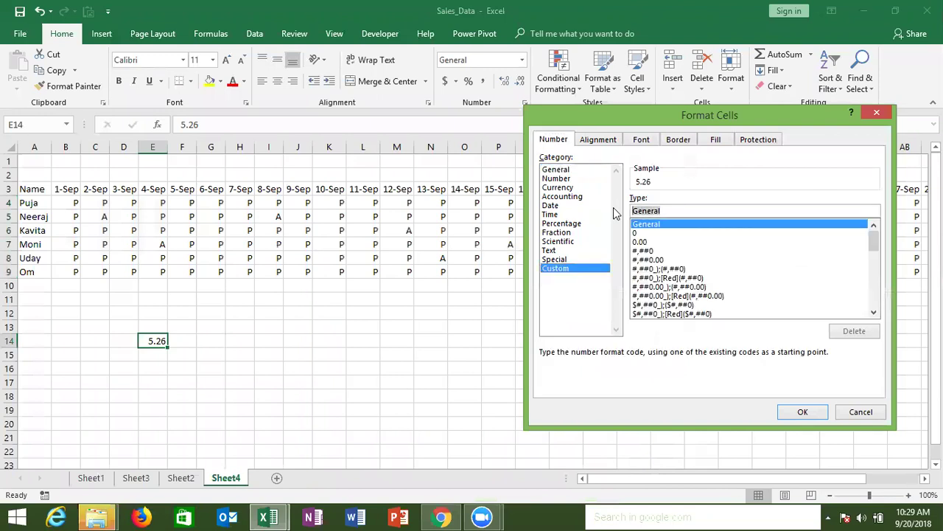
{"action": "type", "text": "0"}
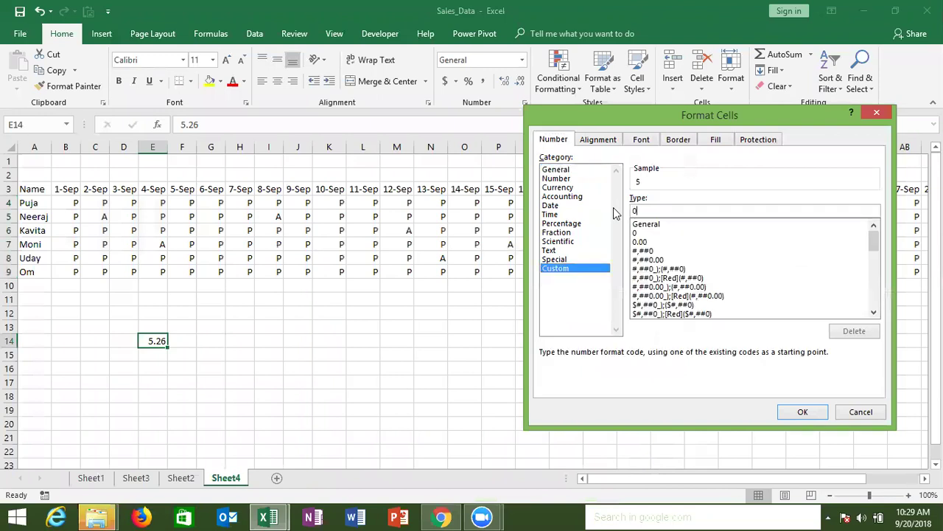
{"action": "type", "text": "#"}
{"action": "type", "text": " \""}
{"action": "type", "text": "Rupess"}
{"action": "key", "text": "BackSpace"}
{"action": "key", "text": "BackSpace"}
{"action": "key", "text": "BackSpace"}
{"action": "type", "text": "ees\" ."}
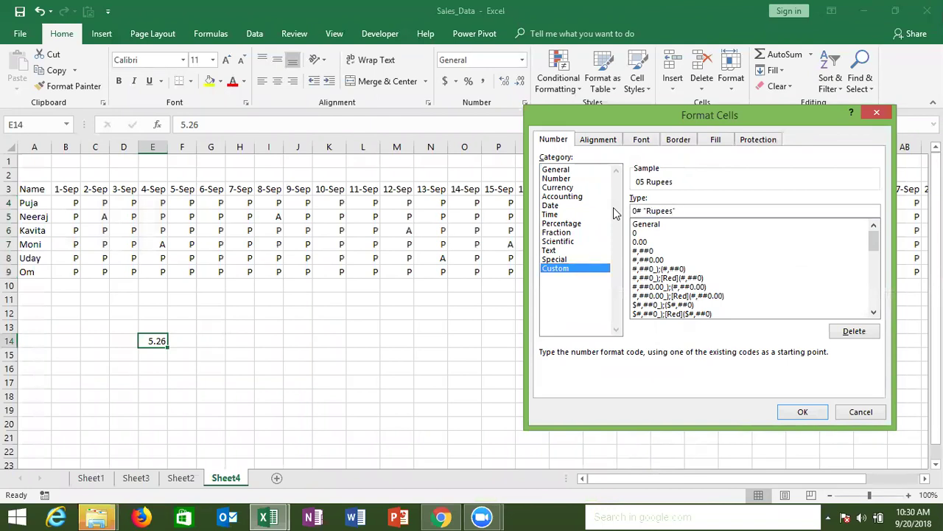
{"action": "type", "text": "00"}
{"action": "type", "text": " \"Paise\""}
{"action": "key", "text": "Return"}
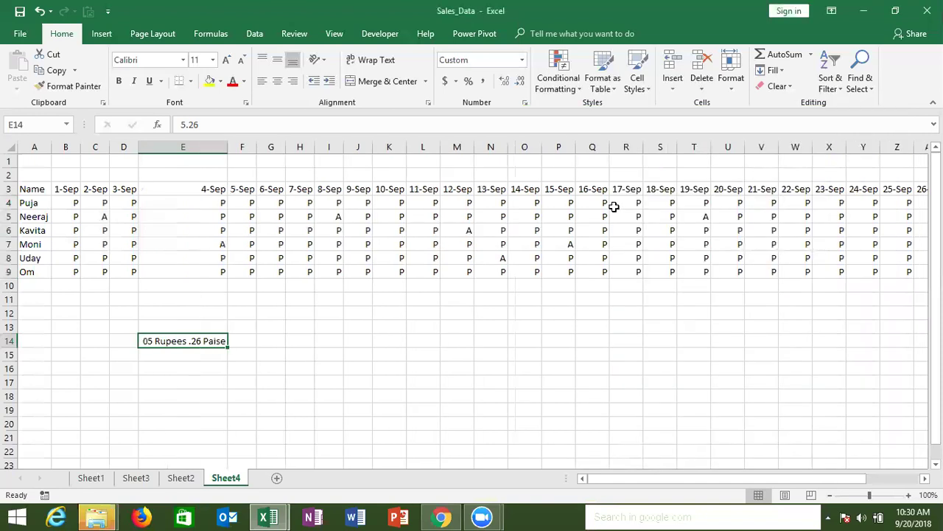
{"action": "type", "text": "56.30"}
{"action": "key", "text": "Return"}
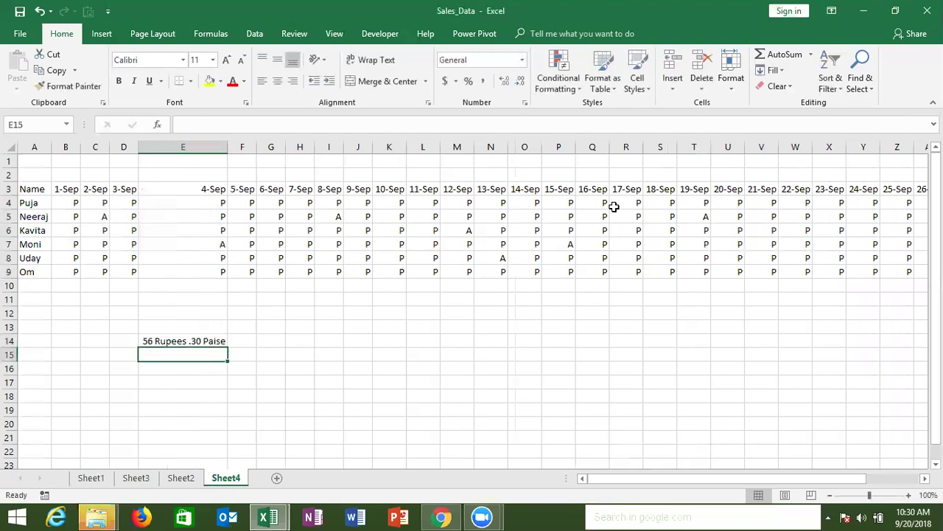
Step: Remove the # from E14's format code and enter 5.36
{"action": "key", "text": "Up"}
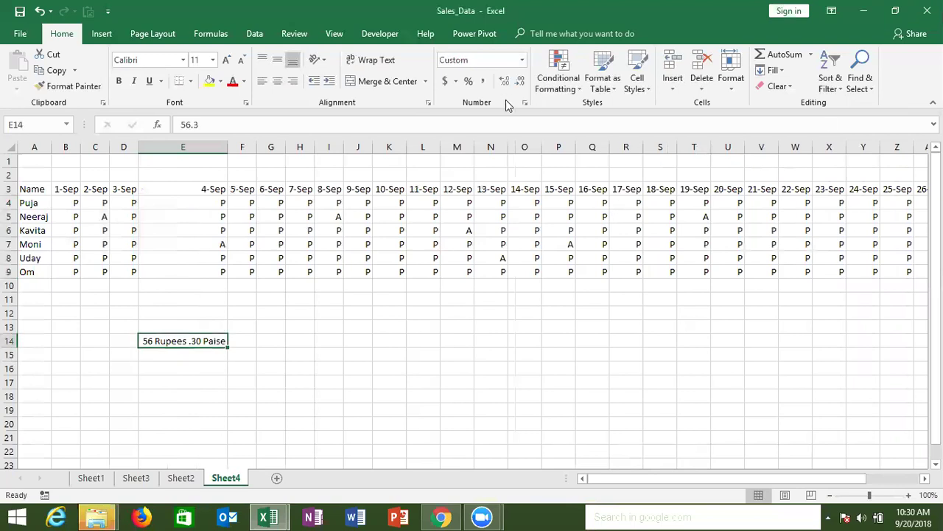
{"action": "left_click", "coordinate": [523, 104]}
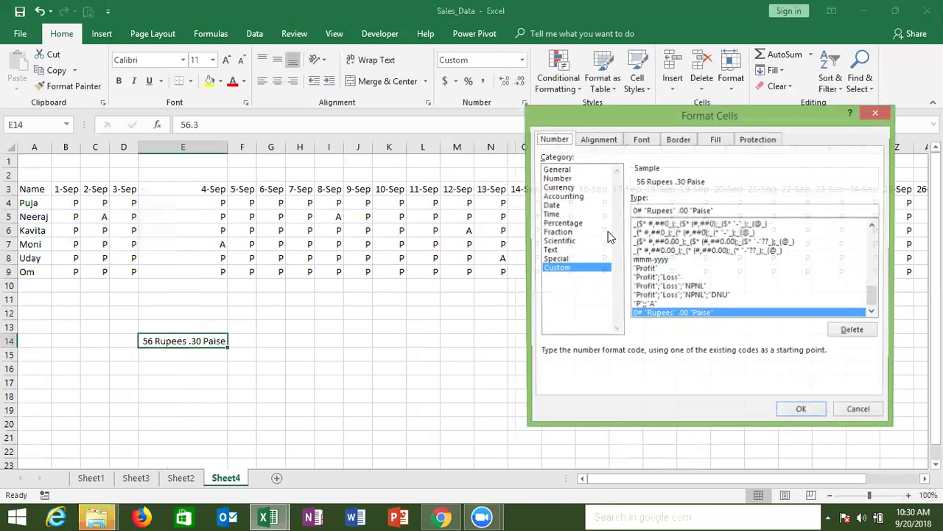
{"action": "left_click", "coordinate": [637, 212]}
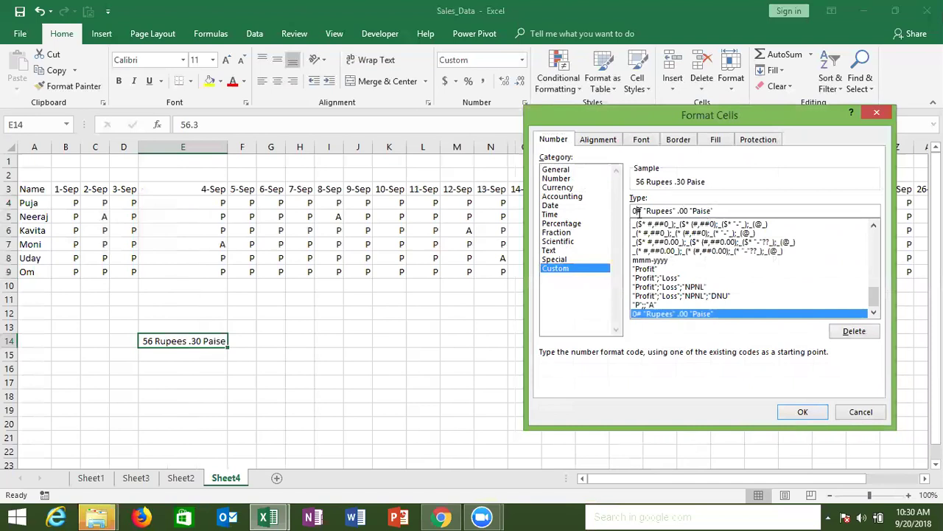
{"action": "key", "text": "BackSpace"}
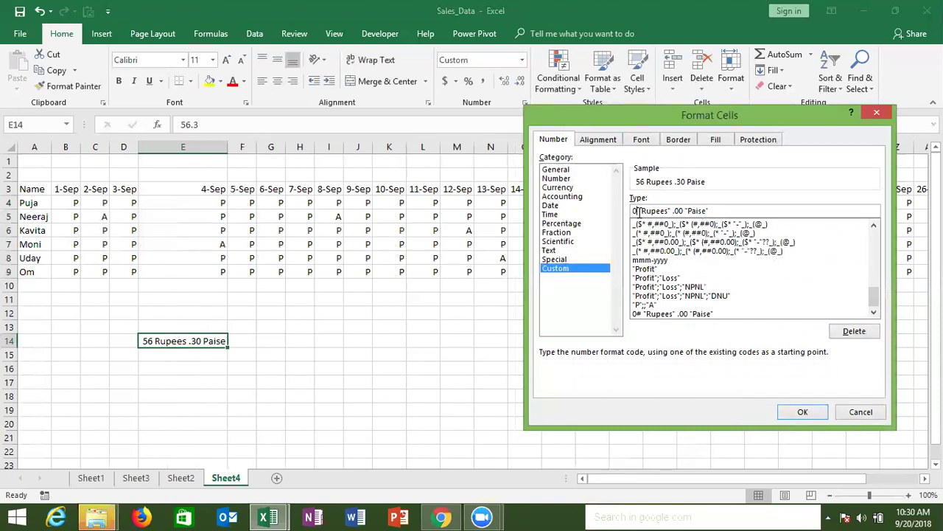
{"action": "key", "text": "Return"}
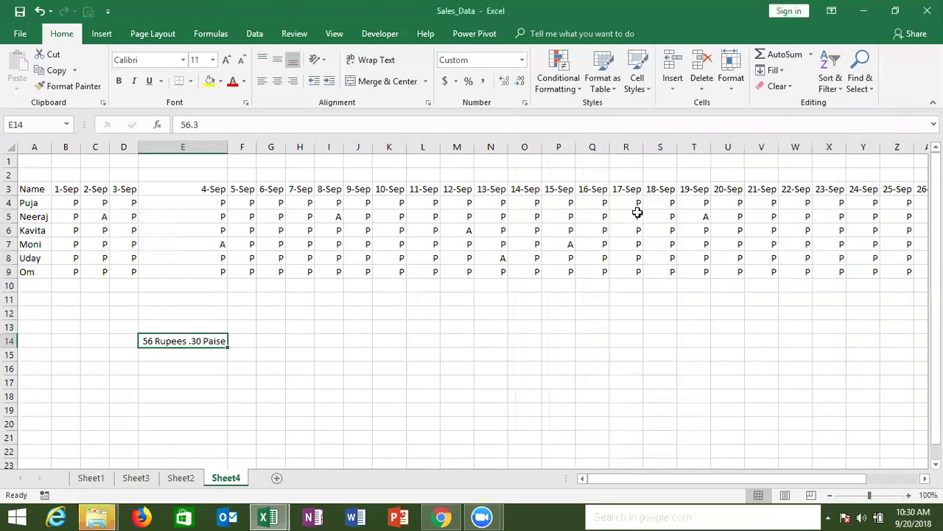
{"action": "type", "text": "5.36"}
{"action": "key", "text": "Return"}
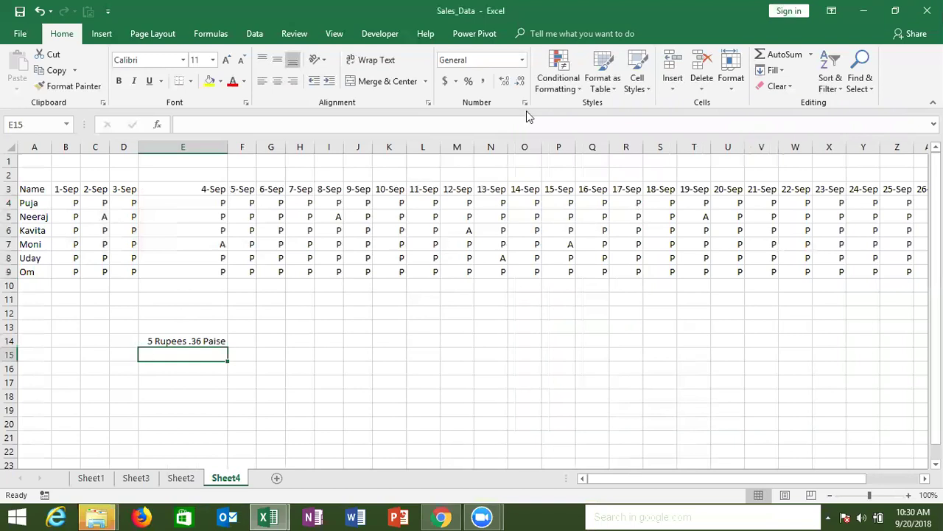
Step: Change E14's format to 00 "Rupees" .00 "Paise" for two-digit rupees
{"action": "left_click", "coordinate": [210, 341]}
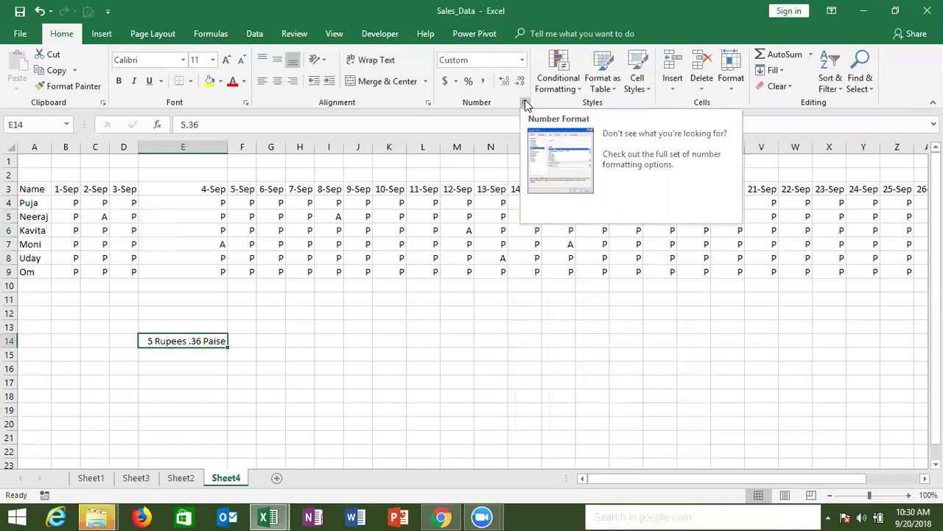
{"action": "left_click", "coordinate": [525, 100]}
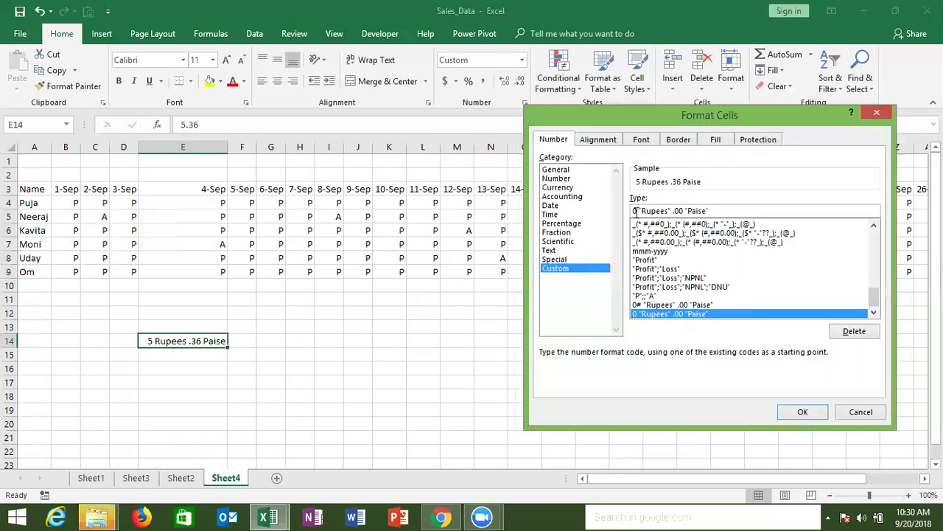
{"action": "type", "text": "0"}
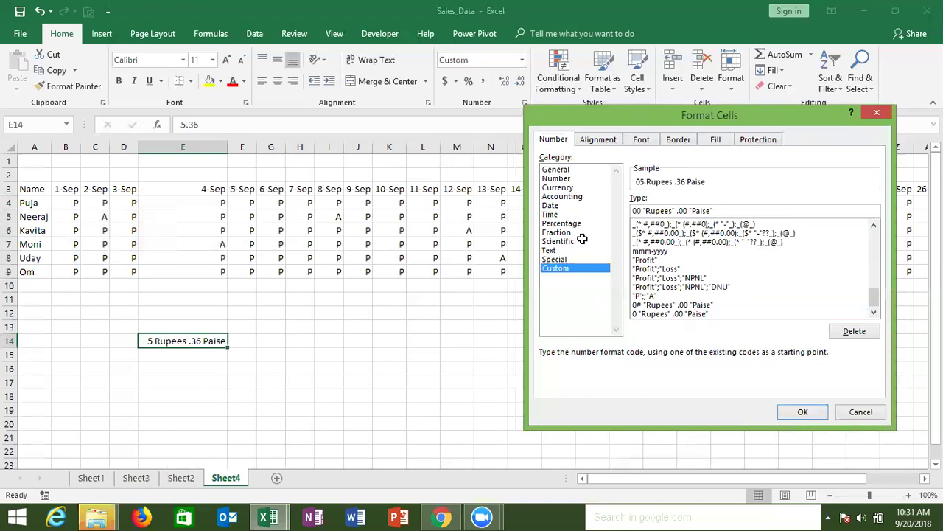
{"action": "key", "text": "Return"}
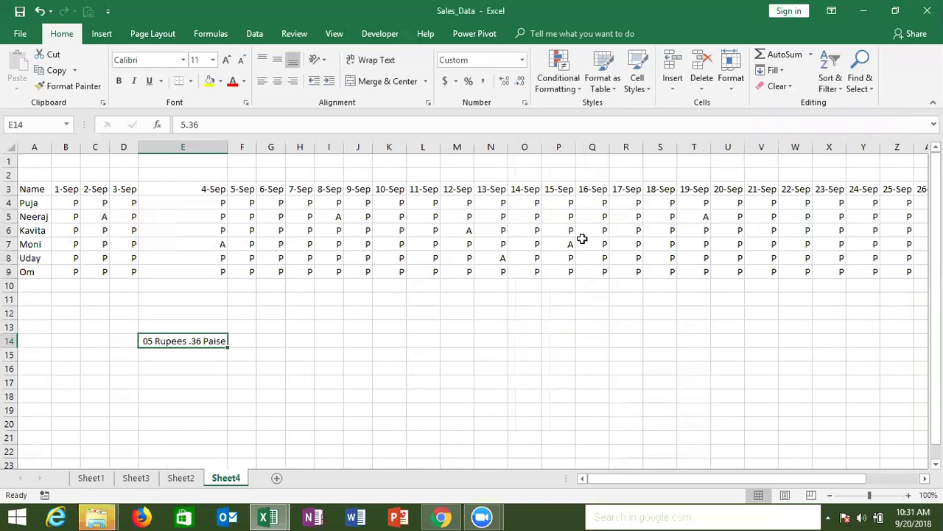
Step: Enter .50 in E14 and return to the cell
{"action": "type", "text": ".50"}
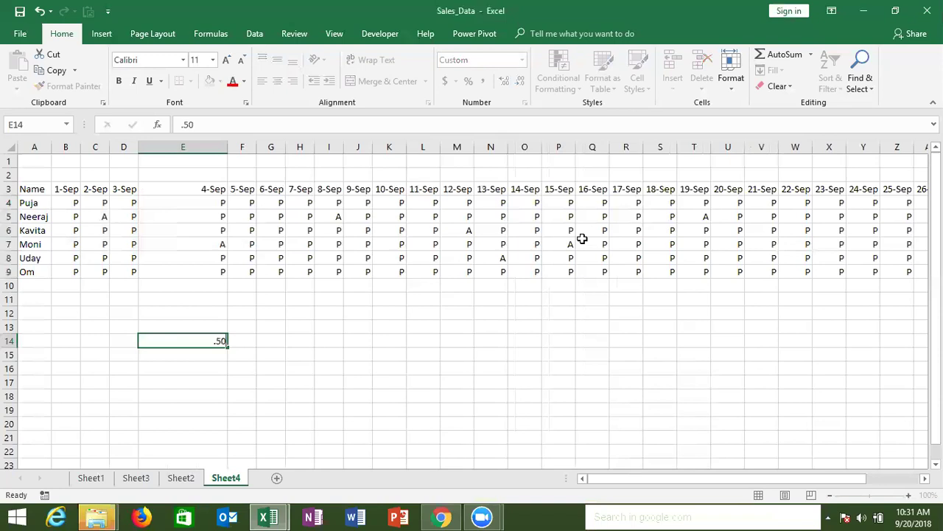
{"action": "key", "text": "Return"}
{"action": "key", "text": "Up"}
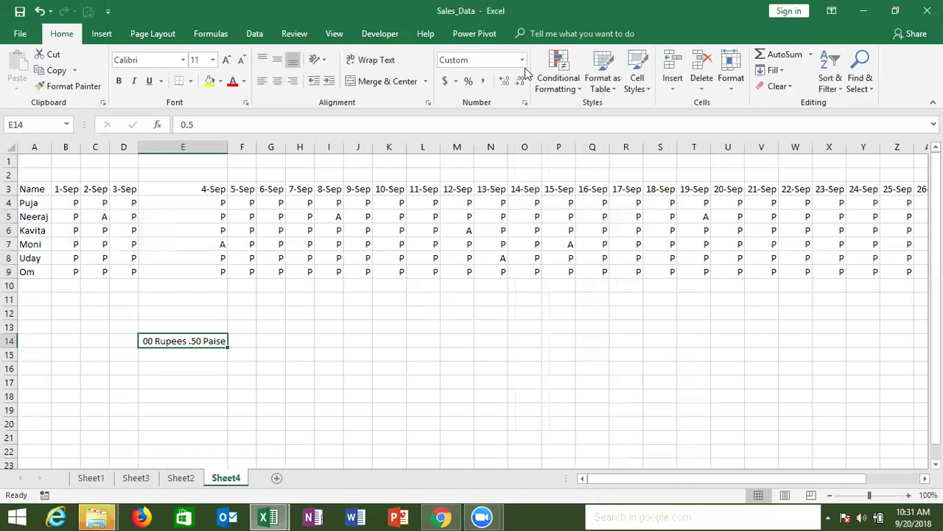
Step: Change E14's format code to 0# "Rupees" .00 "Paise" so 0.5 shows as 0 Rupees .50 Paise
{"action": "left_click", "coordinate": [526, 103]}
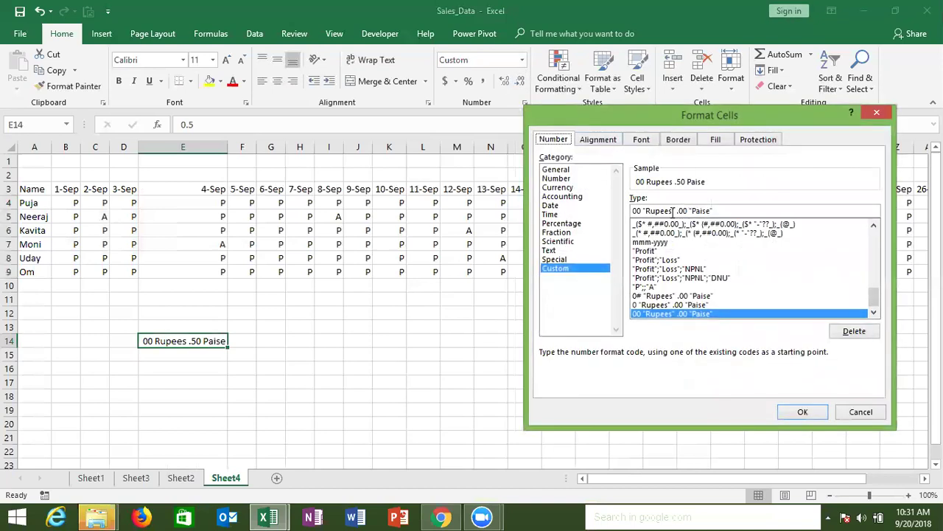
{"action": "left_click", "coordinate": [639, 212]}
{"action": "key", "text": "BackSpace"}
{"action": "type", "text": "#"}
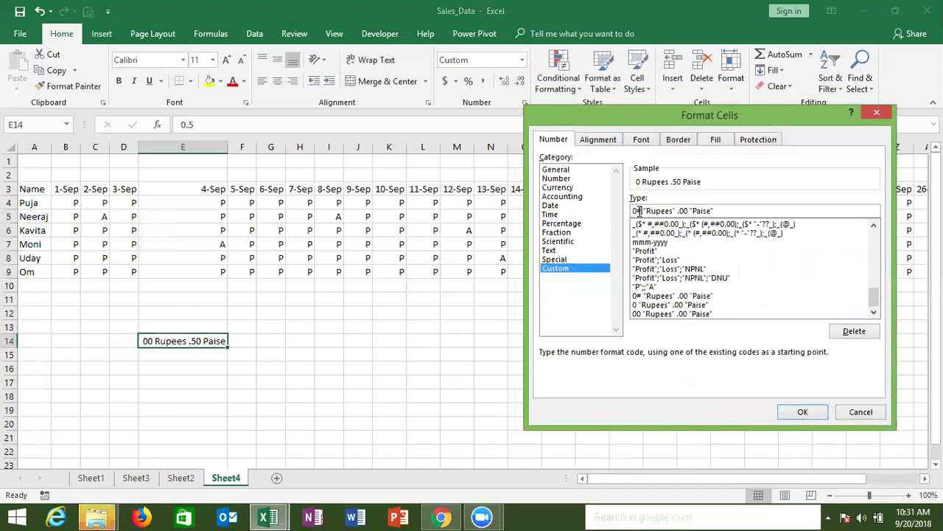
{"action": "double_click", "coordinate": [684, 212]}
{"action": "left_click", "coordinate": [801, 411]}
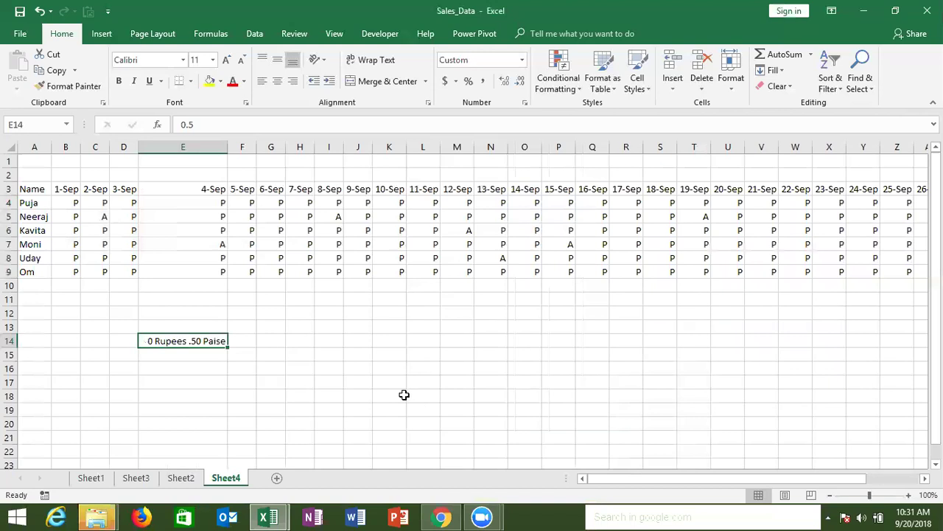
{"action": "left_click", "coordinate": [526, 103]}
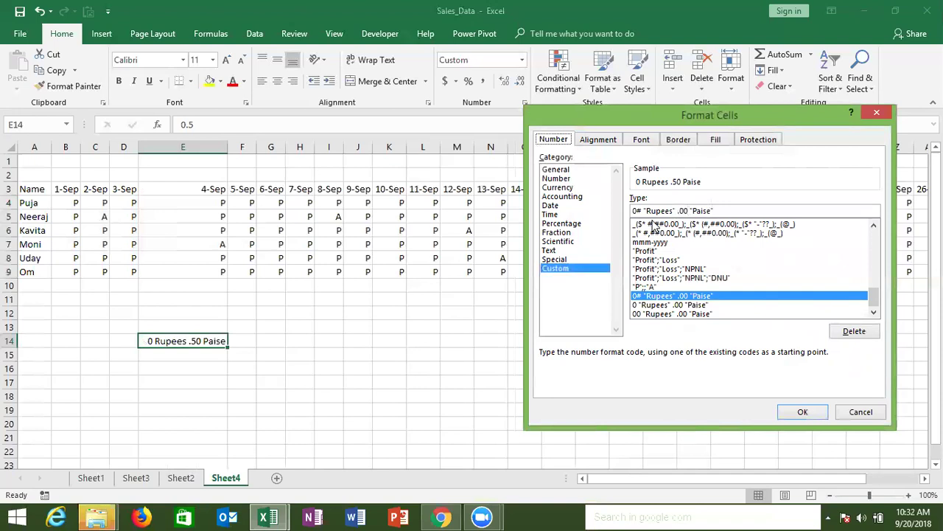
{"action": "left_click", "coordinate": [822, 409]}
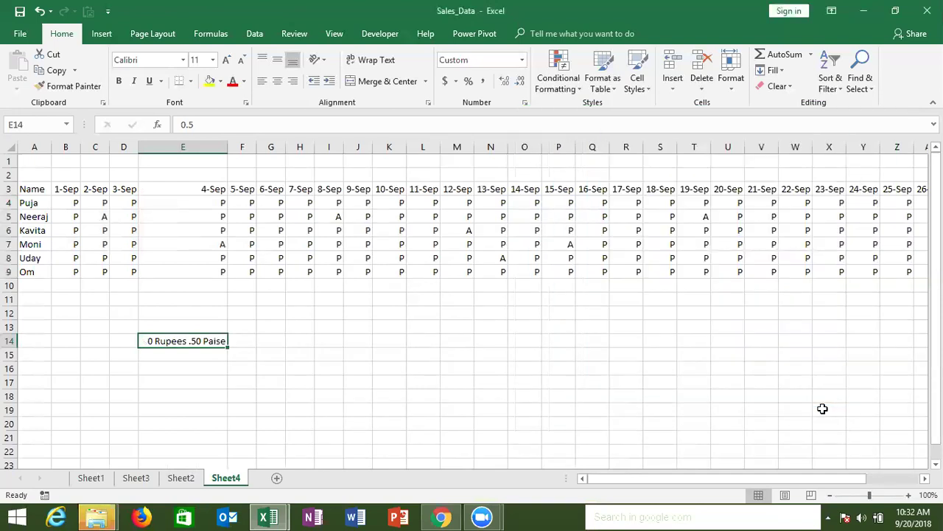
Step: Enter the height 5'23" as text in J14, adding the inch mark in the formula bar
{"action": "left_click", "coordinate": [358, 346]}
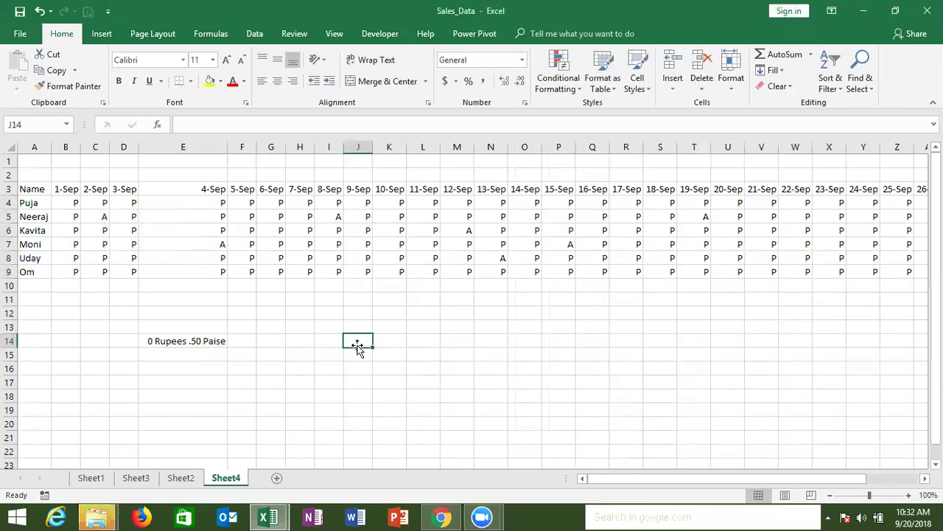
{"action": "type", "text": "5'"}
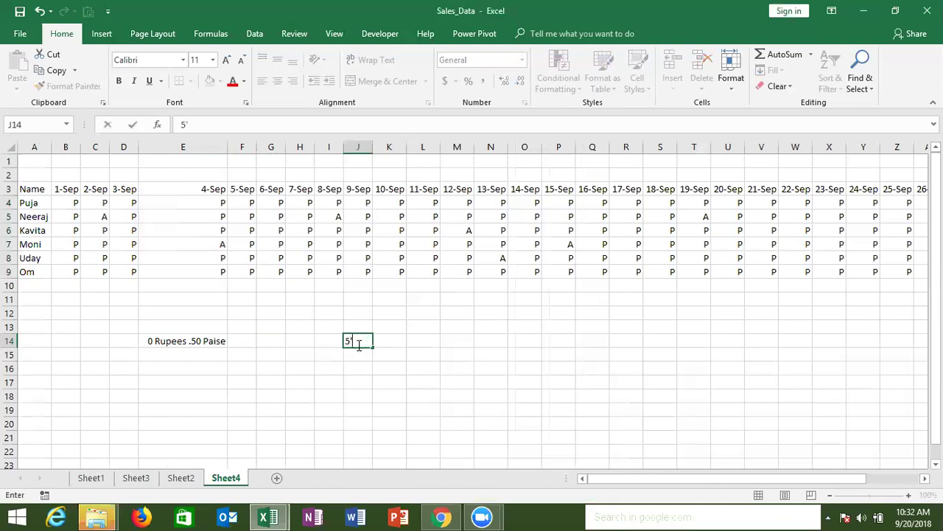
{"action": "type", "text": "20"}
{"action": "key", "text": "Return"}
{"action": "type", "text": "1"}
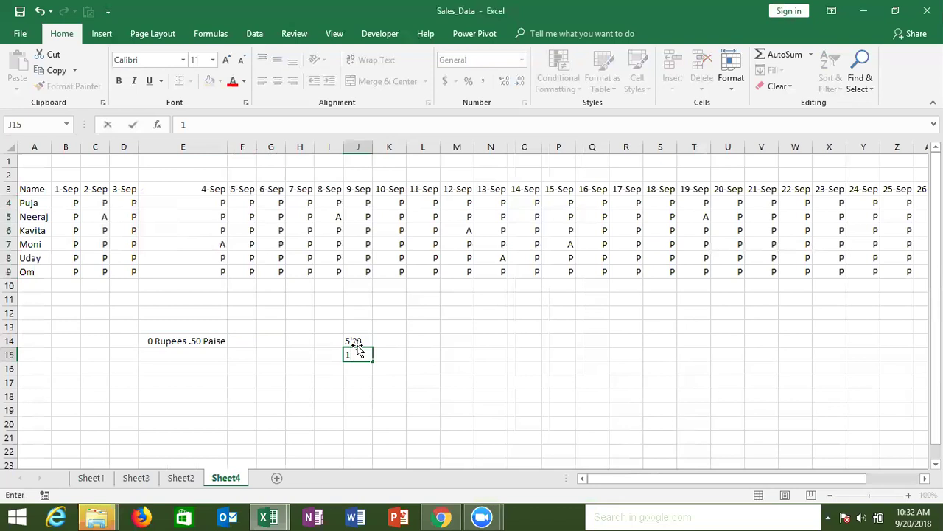
{"action": "key", "text": "Escape"}
{"action": "left_click", "coordinate": [355, 343]}
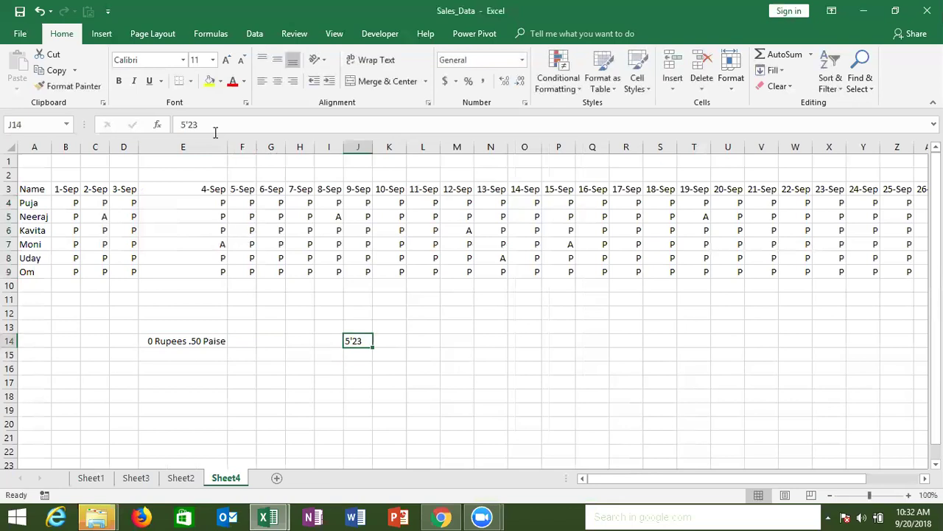
{"action": "left_click", "coordinate": [215, 130]}
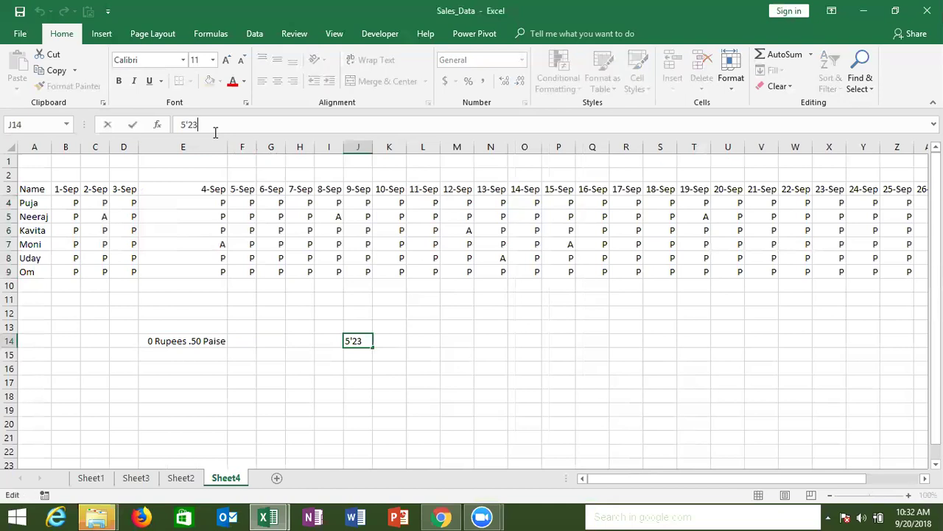
{"action": "type", "text": "\""}
{"action": "key", "text": "Return"}
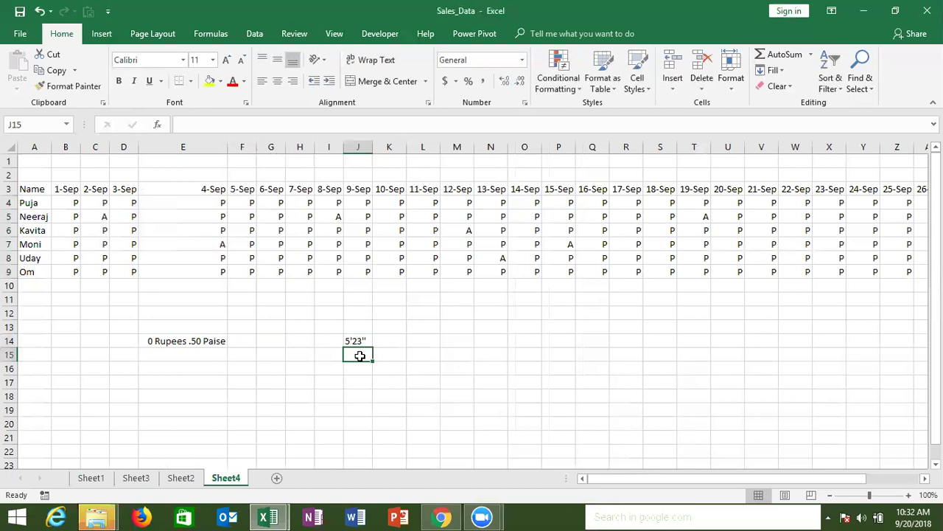
Step: Enter the plain number 523 in L14
{"action": "left_click", "coordinate": [409, 345]}
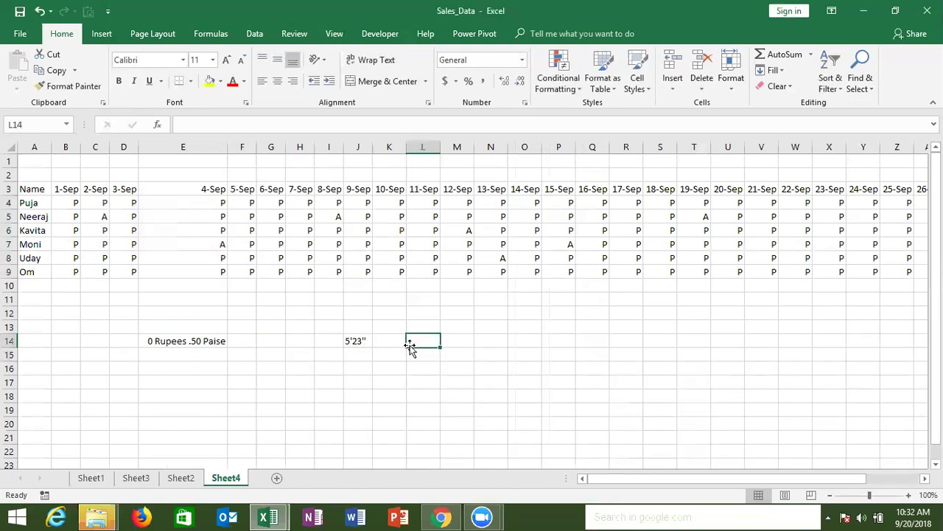
{"action": "type", "text": "523"}
{"action": "key", "text": "Return"}
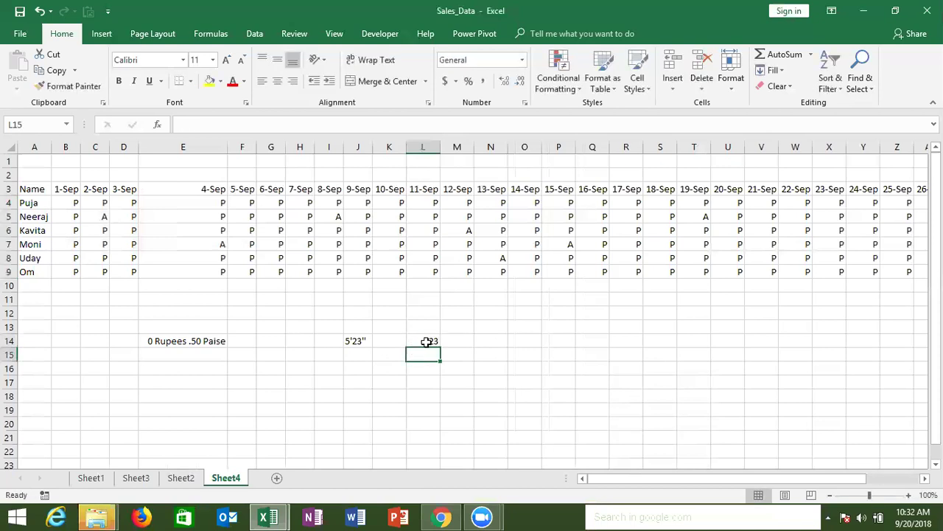
{"action": "key", "text": "Up"}
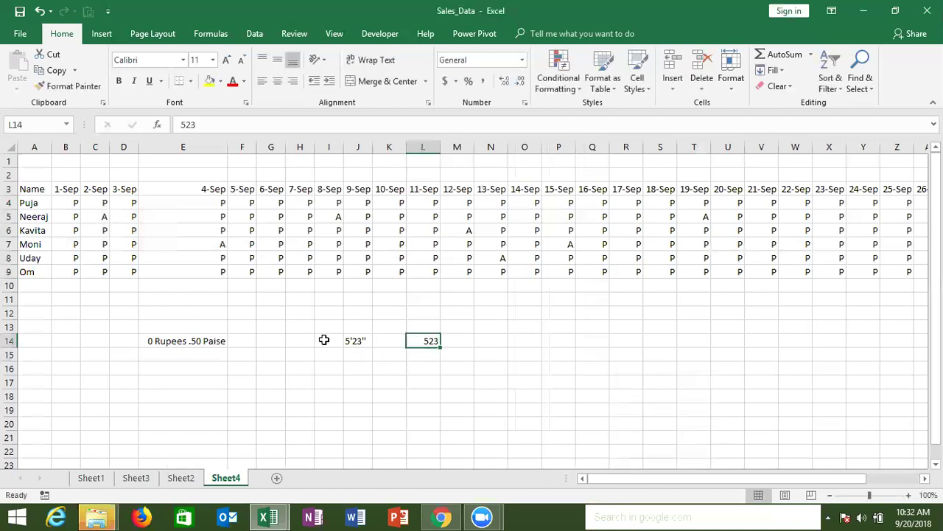
Step: Apply the custom format 0' 00'' to L14 so 523 displays as 5' 23''
{"action": "left_click", "coordinate": [524, 102]}
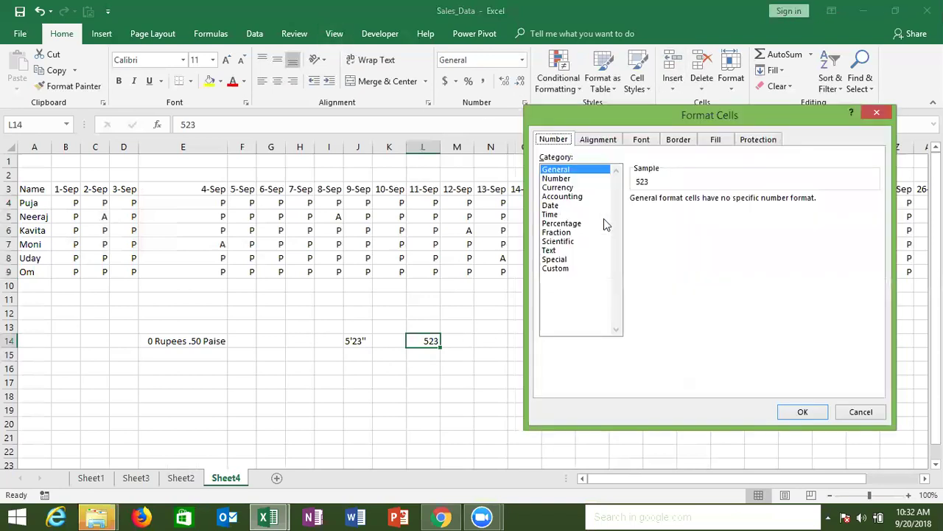
{"action": "left_click", "coordinate": [565, 268]}
{"action": "double_click", "coordinate": [641, 211]}
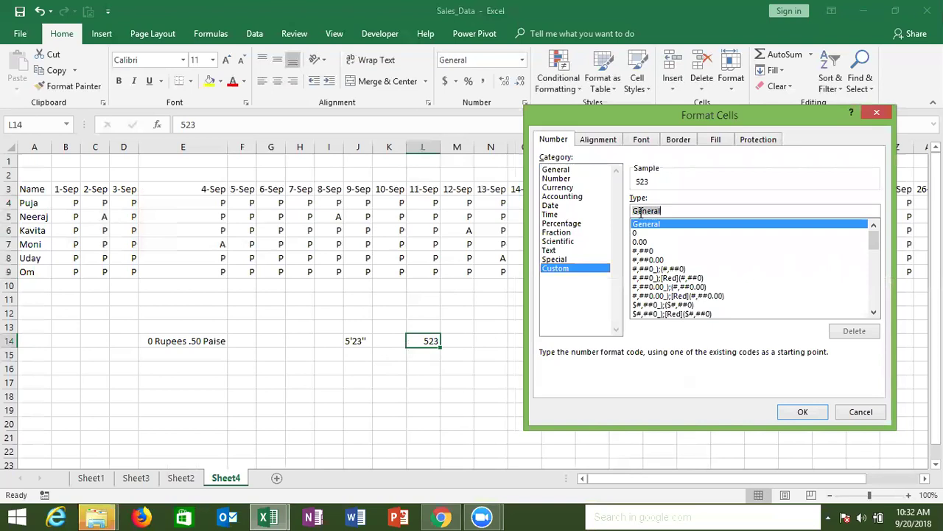
{"action": "type", "text": "0' 00''"}
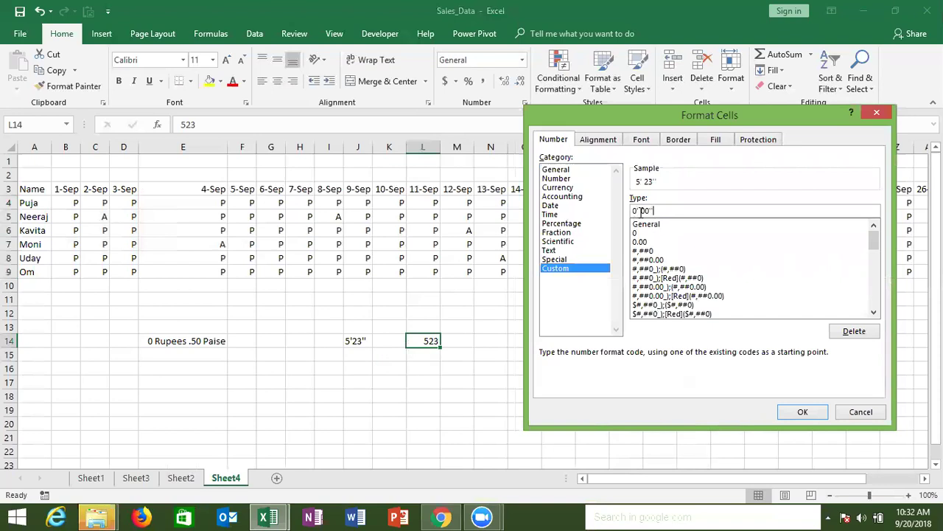
{"action": "left_click_drag", "start_coordinate": [639, 210], "coordinate": [633, 210]}
{"action": "left_click", "coordinate": [803, 411]}
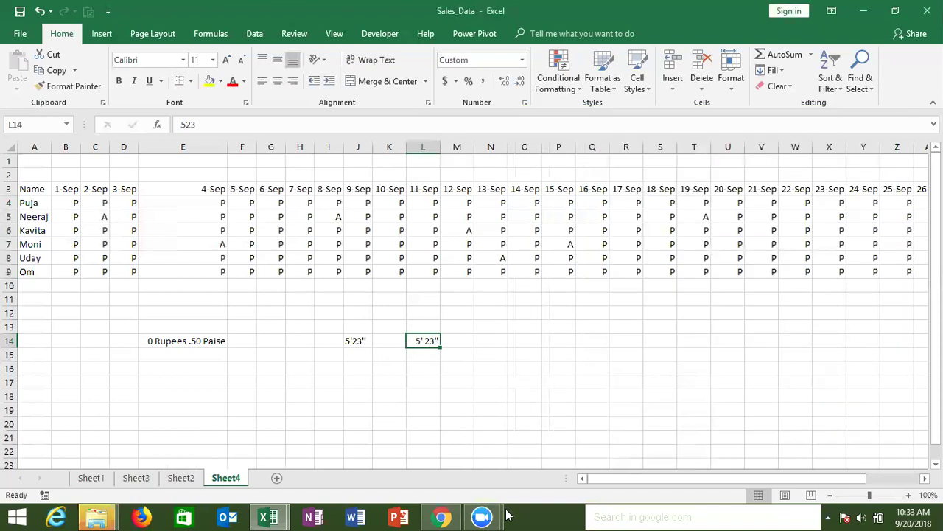
{"action": "mouse_move", "coordinate": [440, 517]}
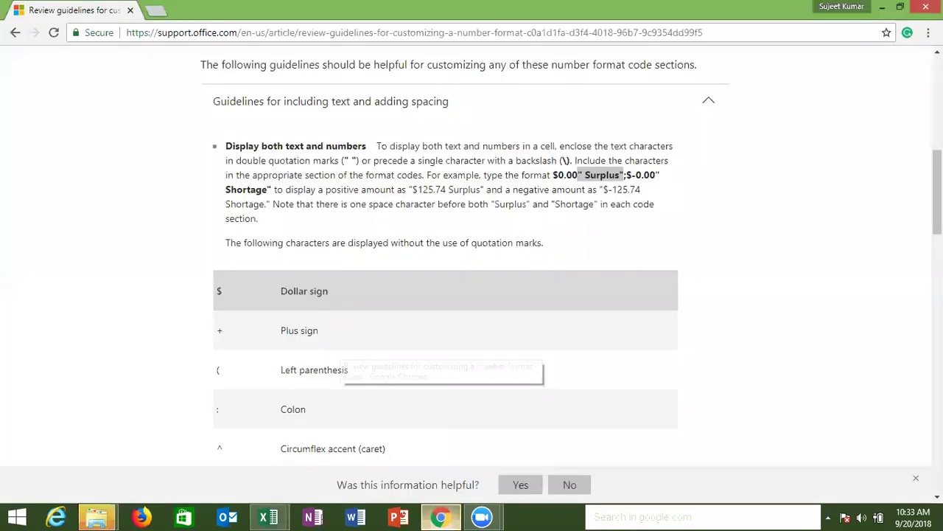
Step: In the Office support article, scroll to 'Include a section for text entry' and highlight its @ character
{"action": "left_click", "coordinate": [441, 446]}
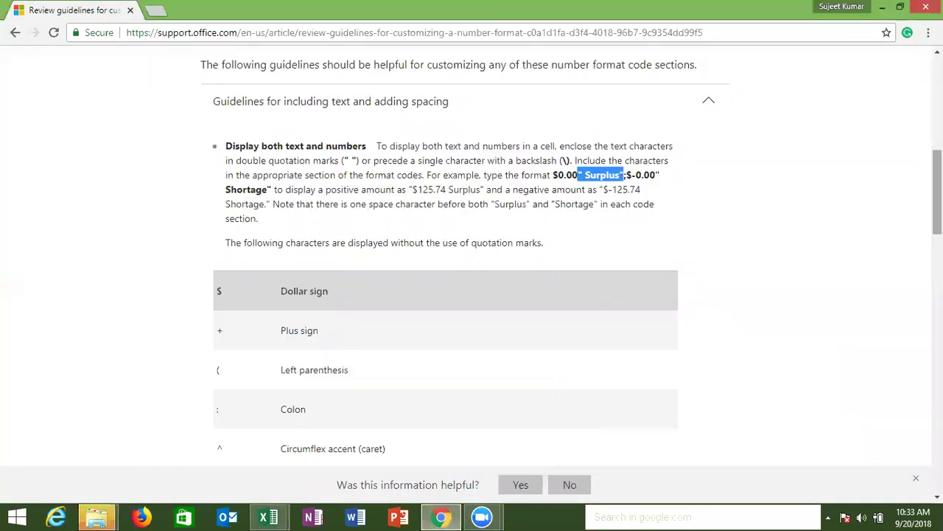
{"action": "scroll", "coordinate": [472, 294], "scroll_direction": "down", "scroll_amount": 8}
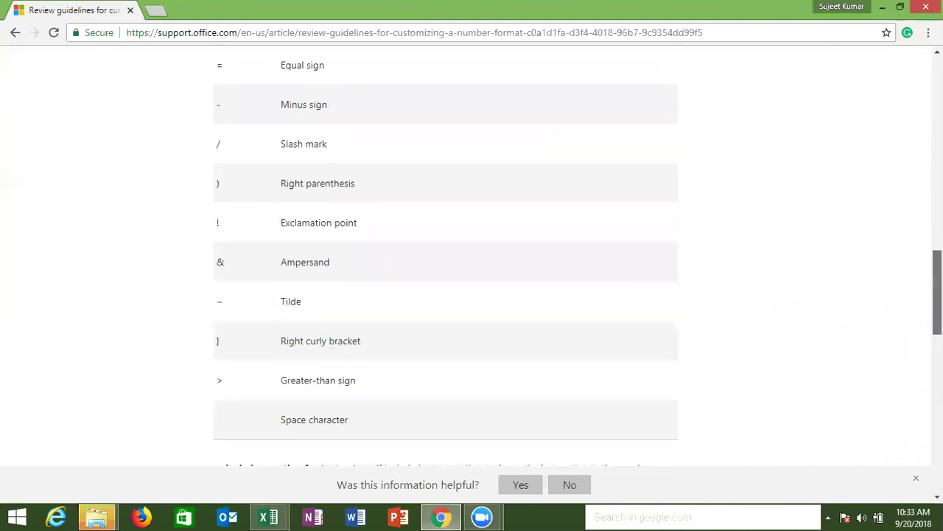
{"action": "scroll", "coordinate": [472, 295], "scroll_direction": "down", "scroll_amount": 1}
{"action": "scroll", "coordinate": [472, 295], "scroll_direction": "up", "scroll_amount": 1}
{"action": "scroll", "coordinate": [471, 294], "scroll_direction": "up", "scroll_amount": 1}
{"action": "scroll", "coordinate": [472, 295], "scroll_direction": "down", "scroll_amount": 2}
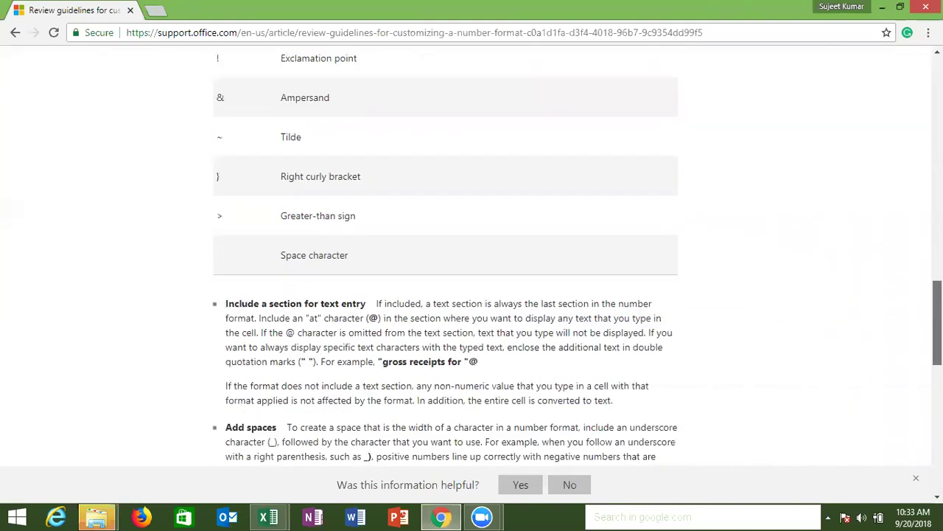
{"action": "scroll", "coordinate": [372, 227], "scroll_direction": "down", "scroll_amount": 1}
{"action": "scroll", "coordinate": [373, 227], "scroll_direction": "down", "scroll_amount": 1}
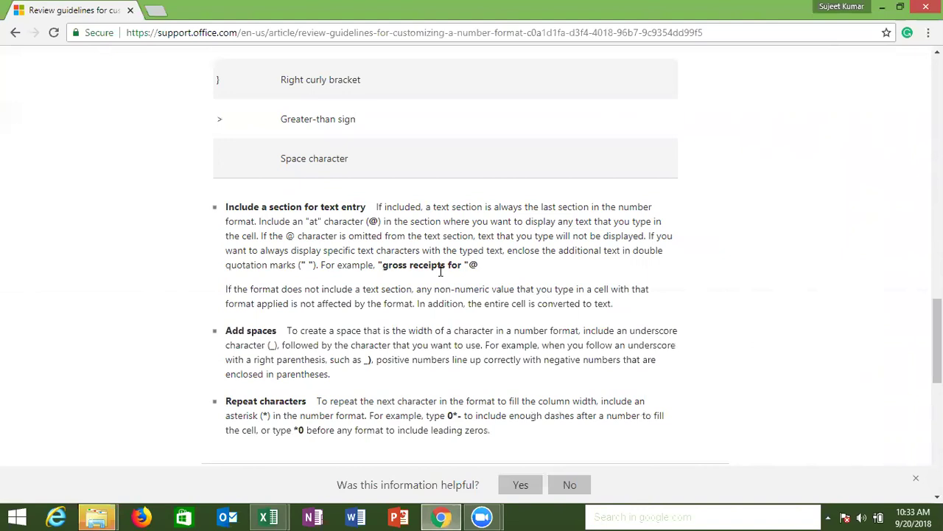
{"action": "double_click", "coordinate": [372, 223]}
{"action": "left_click", "coordinate": [282, 515]}
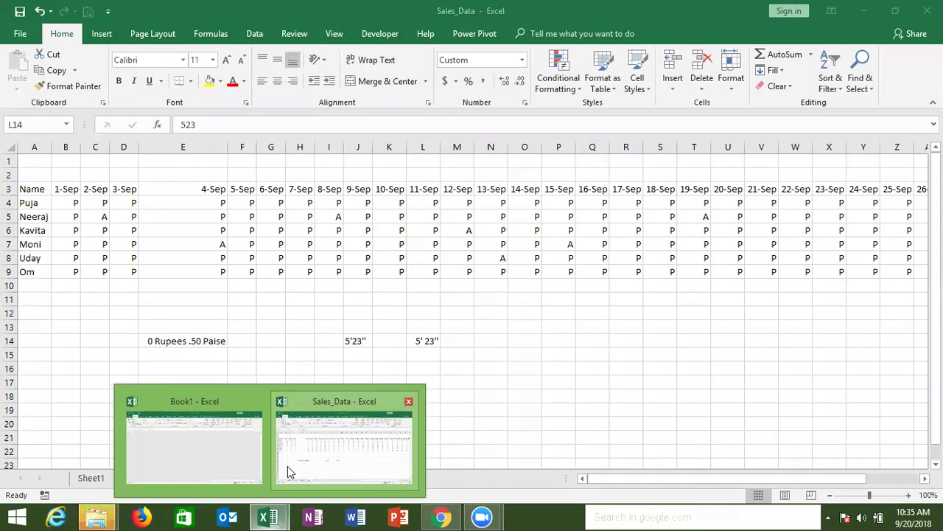
Step: Add a new worksheet and enter the heading C Name in A1
{"action": "left_click", "coordinate": [288, 466]}
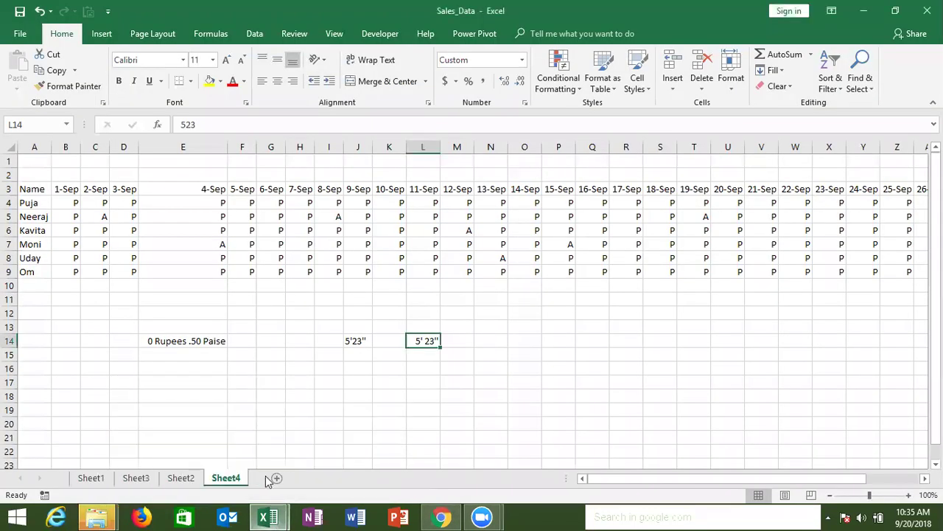
{"action": "left_click", "coordinate": [276, 477]}
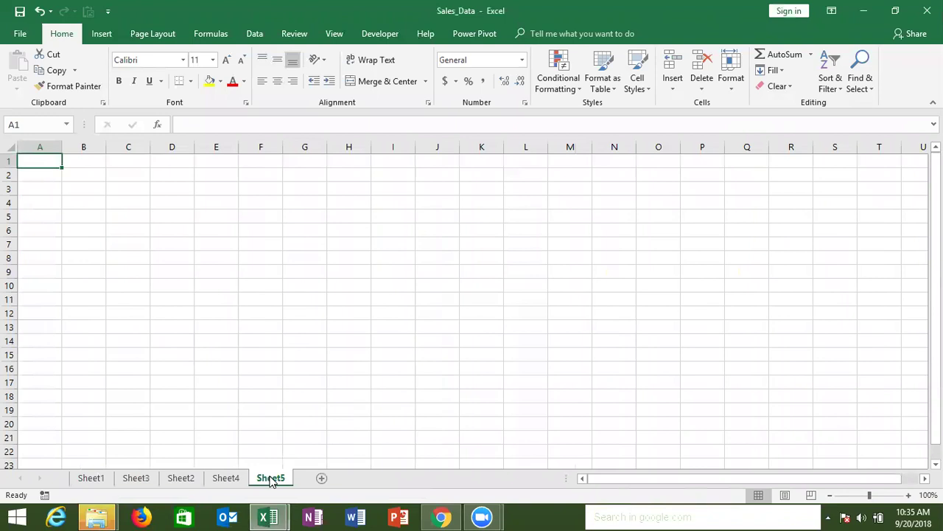
{"action": "type", "text": "C Name"}
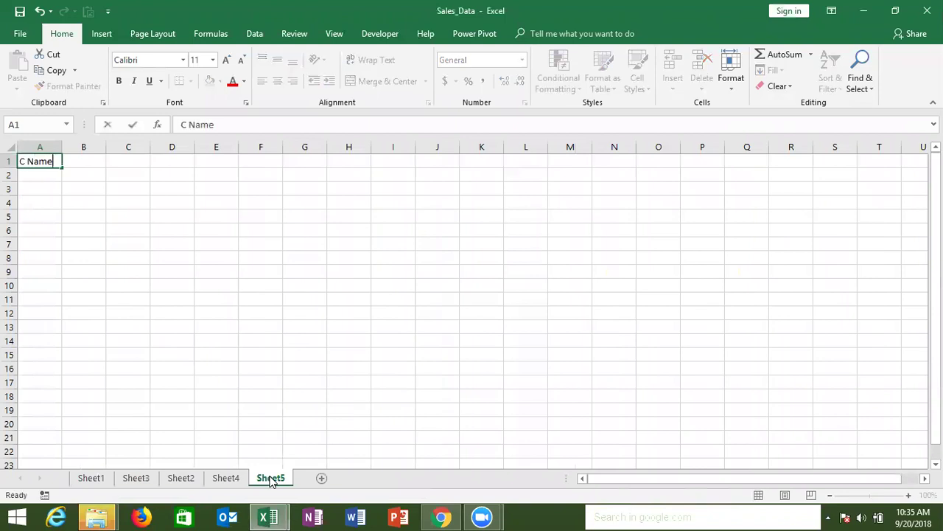
{"action": "key", "text": "Return"}
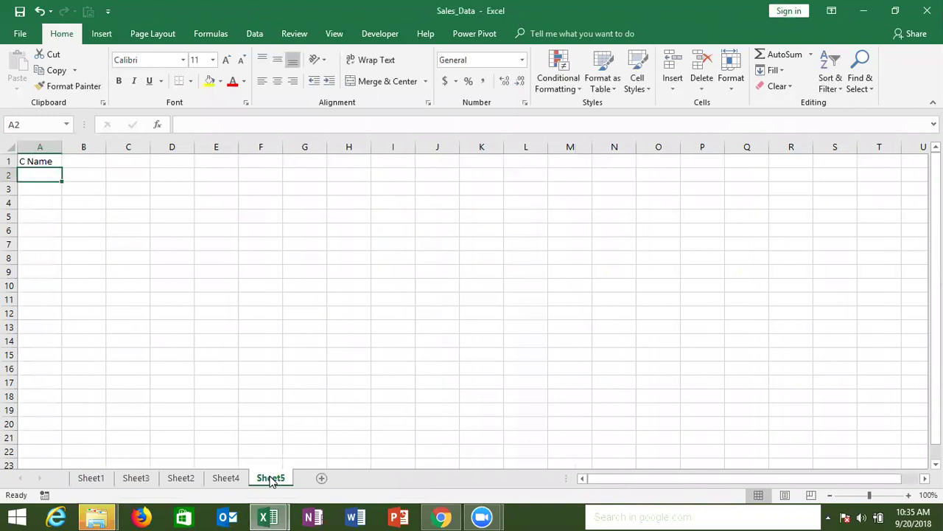
Step: Enter M/S IPT in A2, then clear the cell again
{"action": "type", "text": "M/S"}
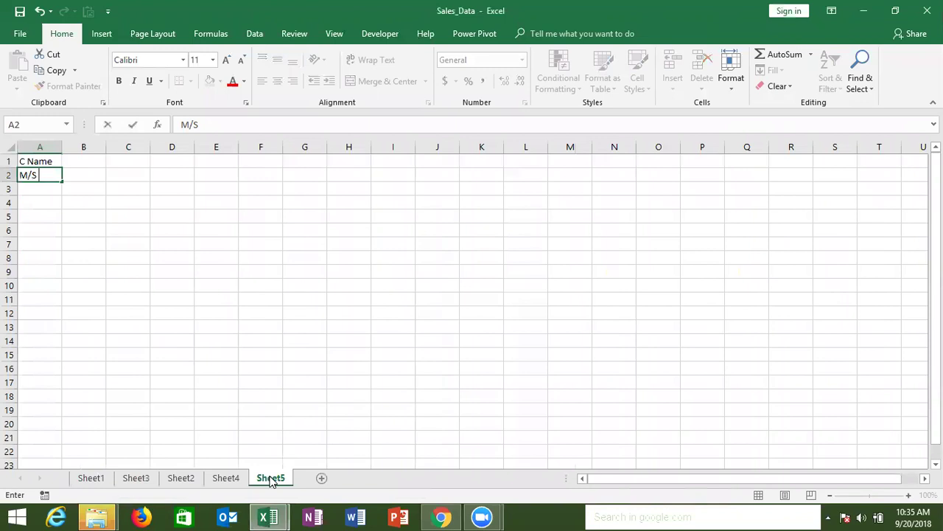
{"action": "type", "text": "IPT"}
{"action": "key", "text": "Return"}
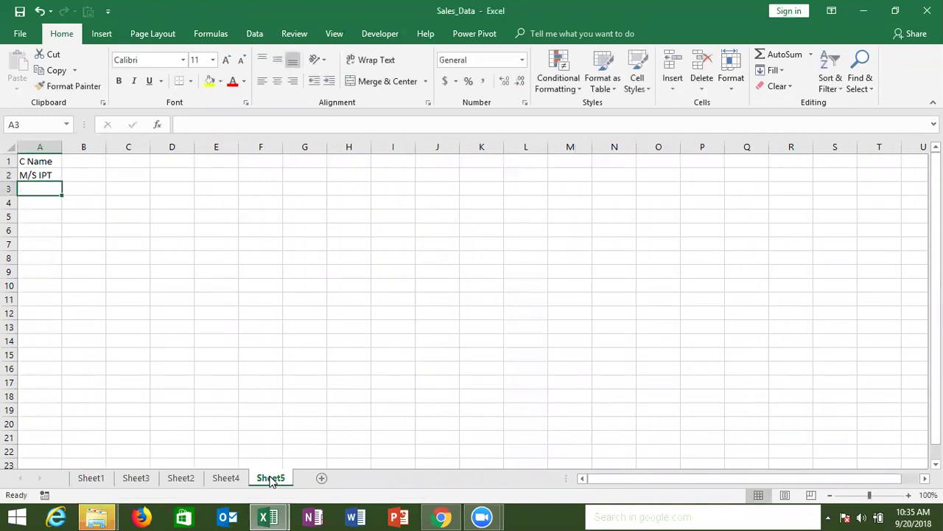
{"action": "key", "text": "Up"}
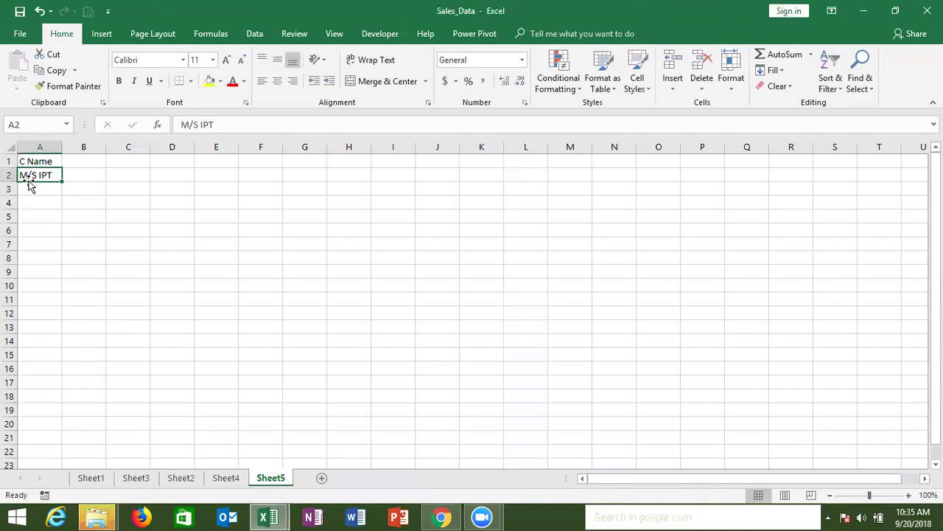
{"action": "key", "text": "Delete"}
Step: Give A2 the custom format "M/S" @ and type IPT so it displays M/S IPT
{"action": "left_click", "coordinate": [526, 102]}
{"action": "left_click", "coordinate": [557, 269]}
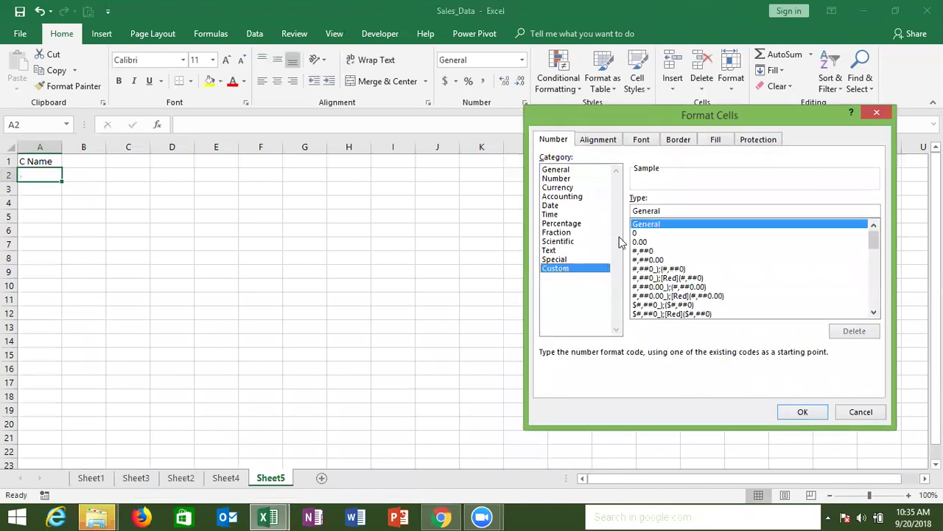
{"action": "key", "text": "BackSpace"}
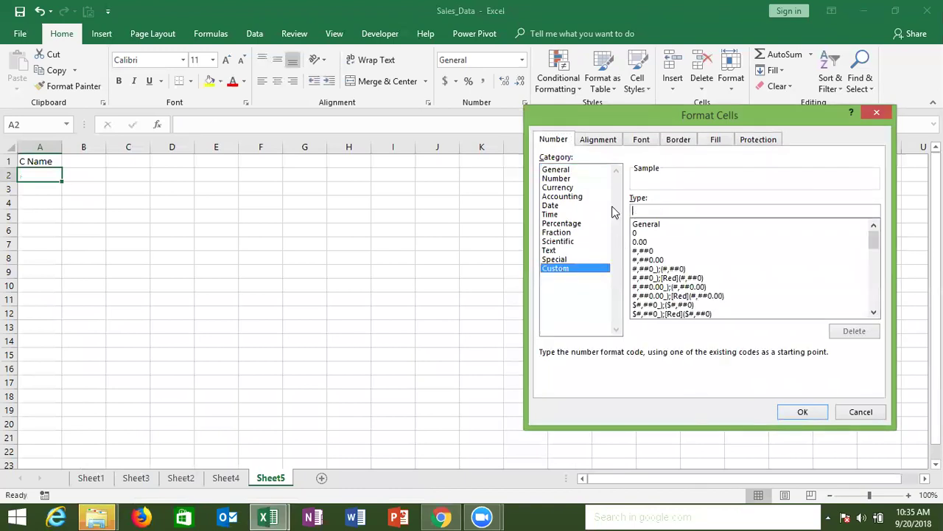
{"action": "type", "text": "\"M/S\""}
{"action": "type", "text": " @"}
{"action": "left_click", "coordinate": [808, 410]}
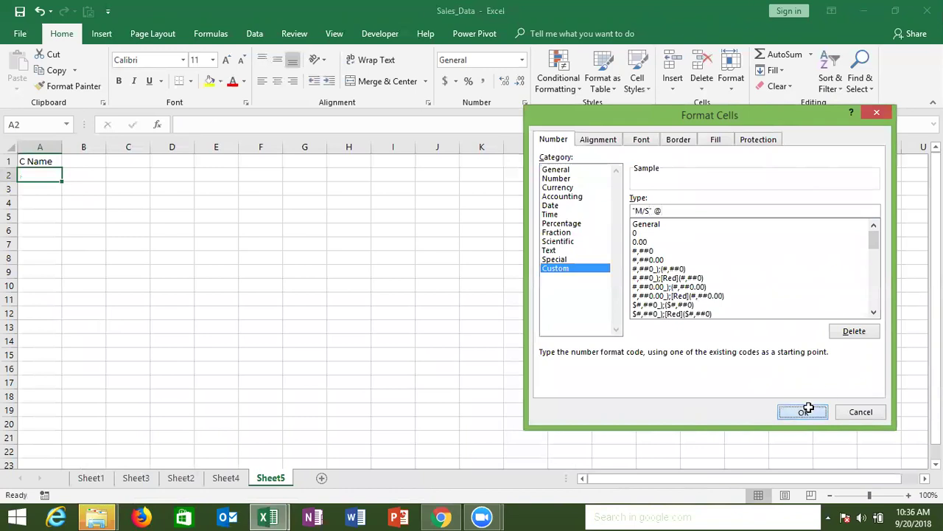
{"action": "type", "text": "IPT"}
{"action": "key", "text": "Return"}
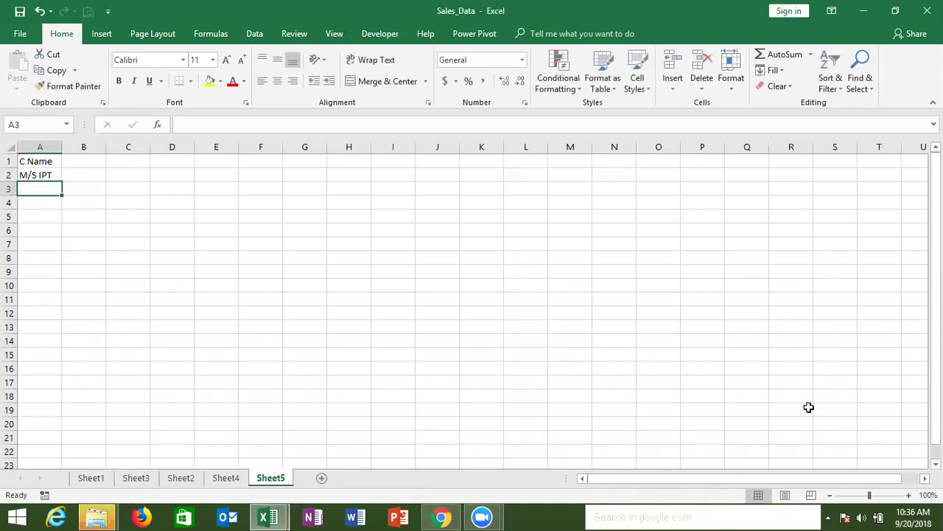
Step: Enter the heading Address in B1
{"action": "left_click", "coordinate": [81, 160]}
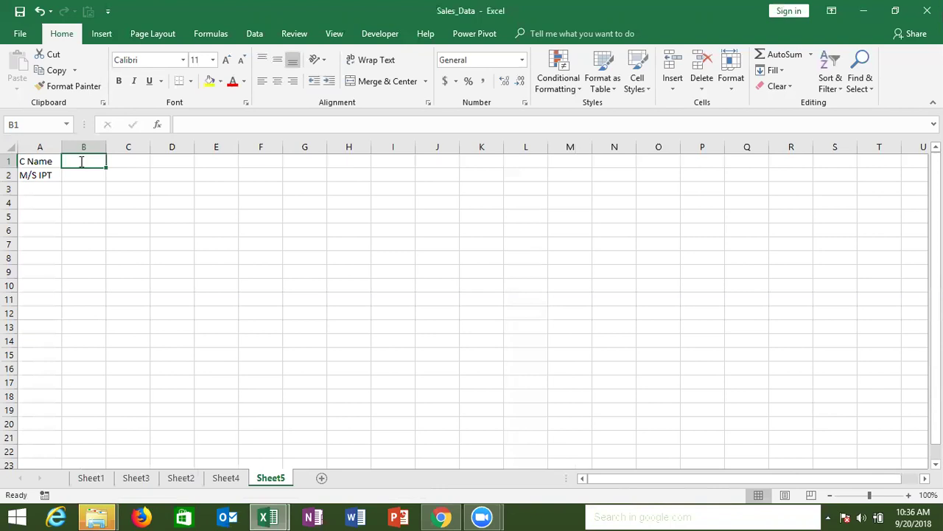
{"action": "type", "text": "Address"}
{"action": "key", "text": "Return"}
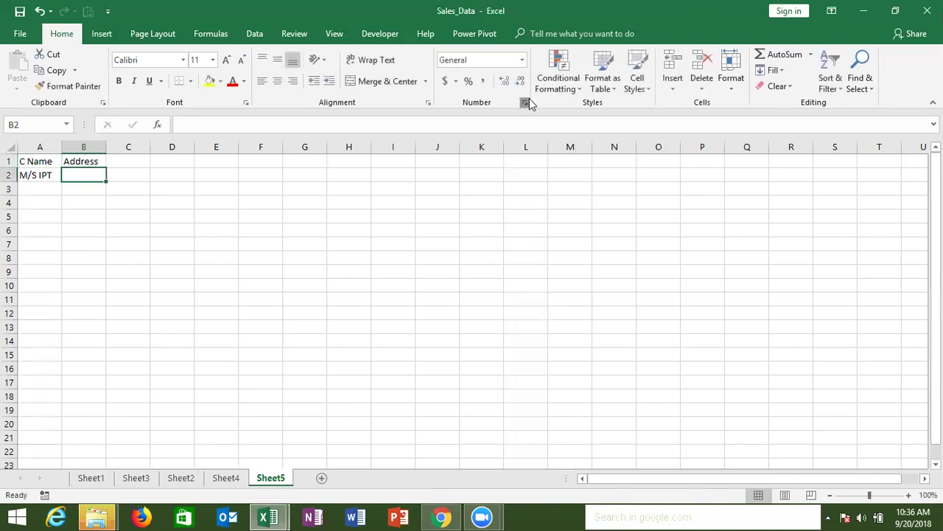
Step: Give B2 a custom format of @ followed by a quoted locality, city and PIN code
{"action": "left_click", "coordinate": [527, 101]}
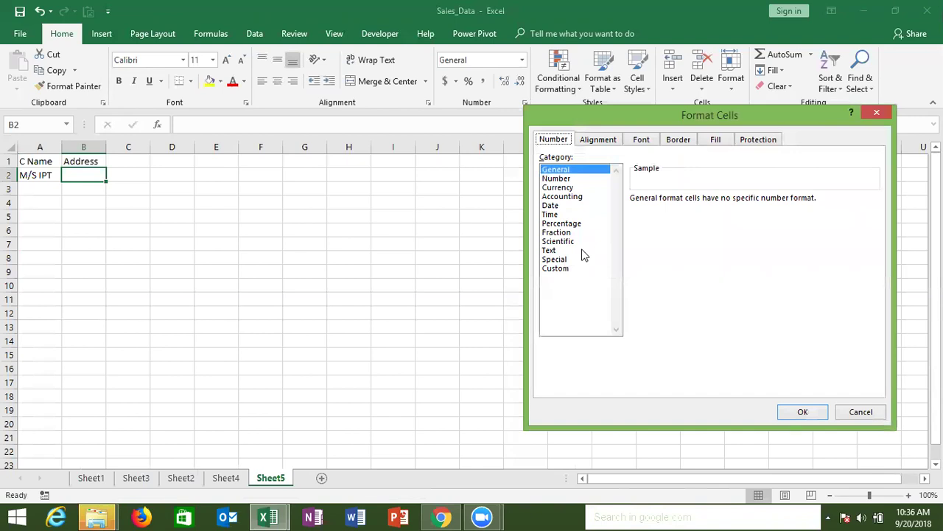
{"action": "left_click", "coordinate": [560, 268]}
{"action": "key", "text": "ctrl+a"}
{"action": "key", "text": "BackSpace"}
{"action": "type", "text": "@ \"Dakshinp"}
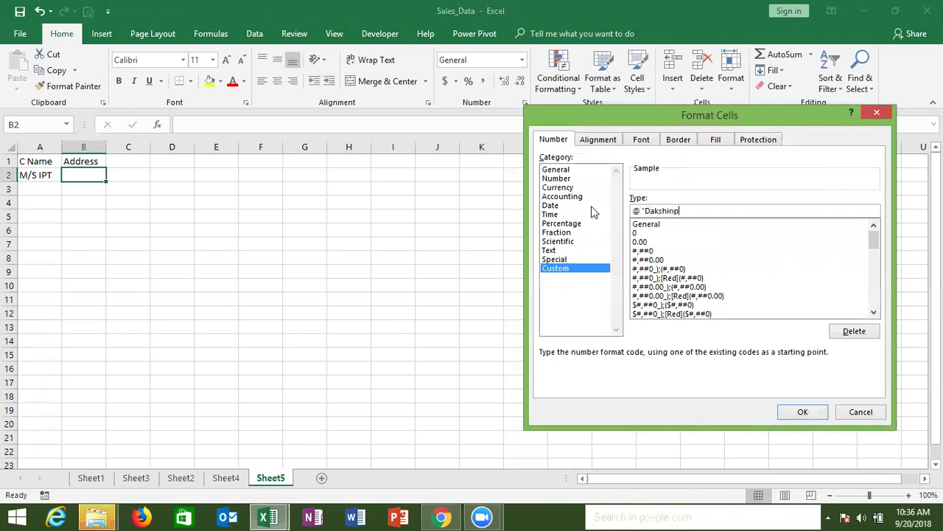
{"action": "type", "text": "uri New Delhi 110062\""}
{"action": "left_click", "coordinate": [803, 410]}
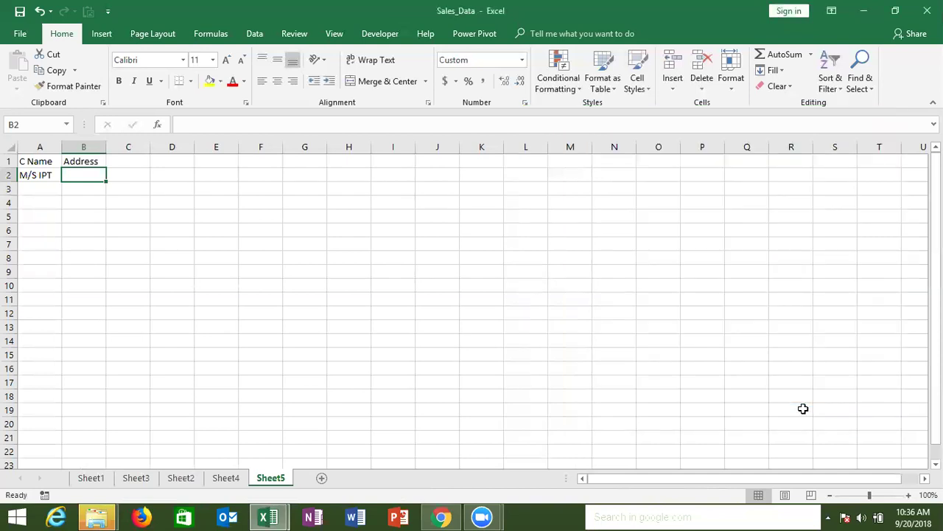
Step: Type a house number in B2 so it shows with the address appended
{"action": "type", "text": "F"}
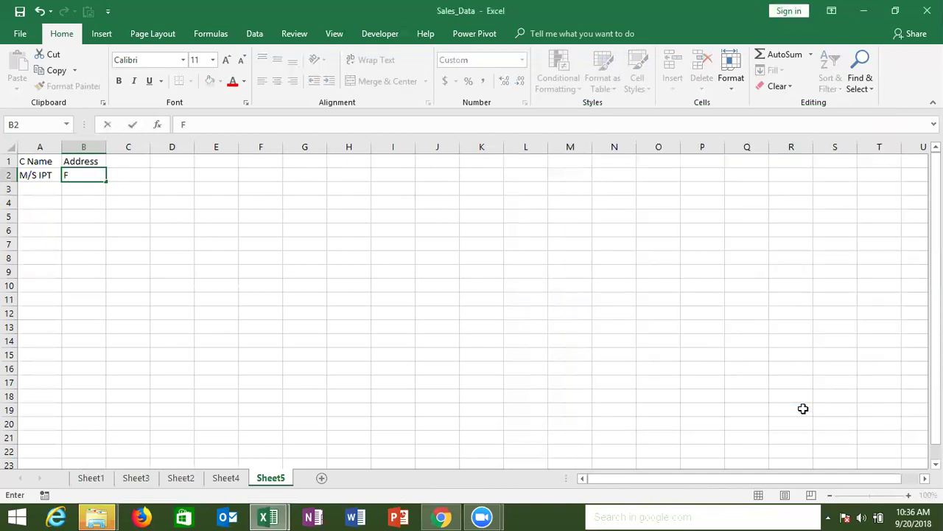
{"action": "type", "text": "102"}
{"action": "key", "text": "Return"}
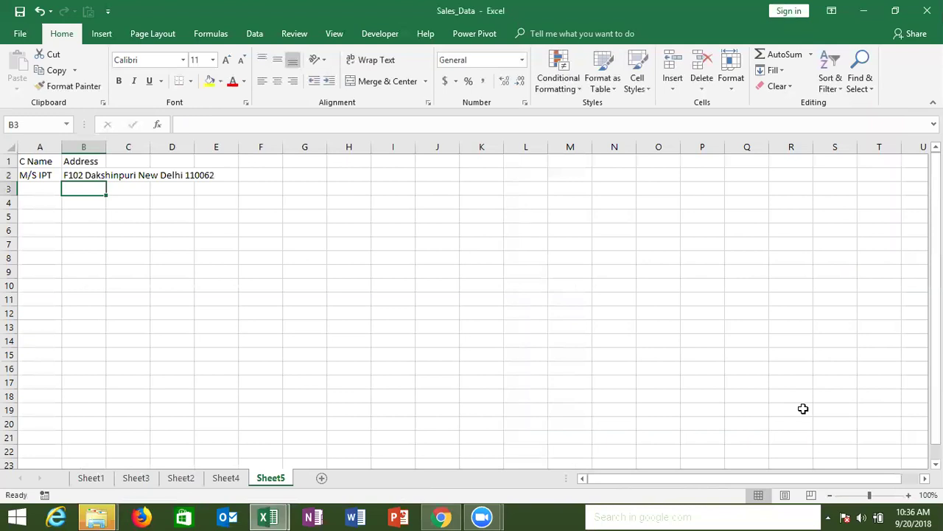
{"action": "key", "text": "Up"}
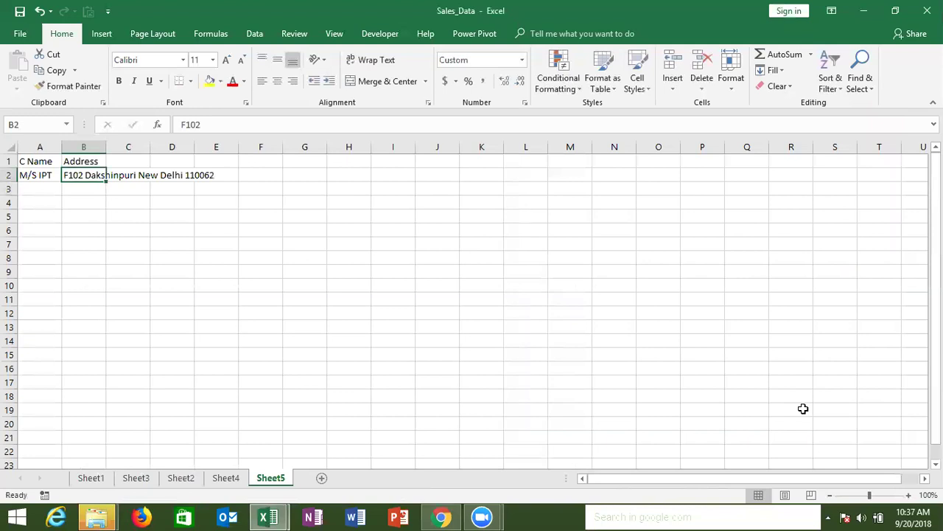
Step: Try copying a blank cell's formatting onto B2 with Format Painter, then undo it
{"action": "left_click", "coordinate": [225, 219]}
{"action": "left_click", "coordinate": [88, 86]}
{"action": "left_click", "coordinate": [84, 175]}
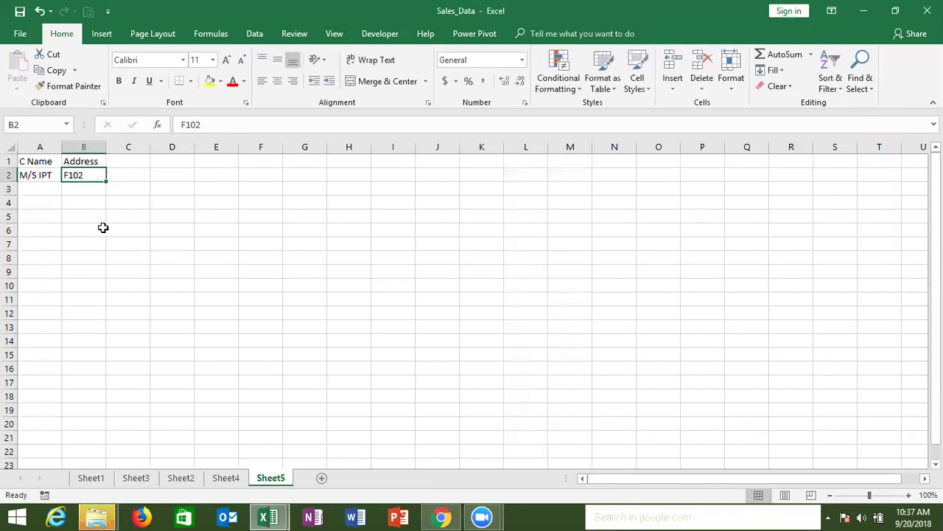
{"action": "key", "text": "ctrl+z"}
{"action": "key", "text": "Escape"}
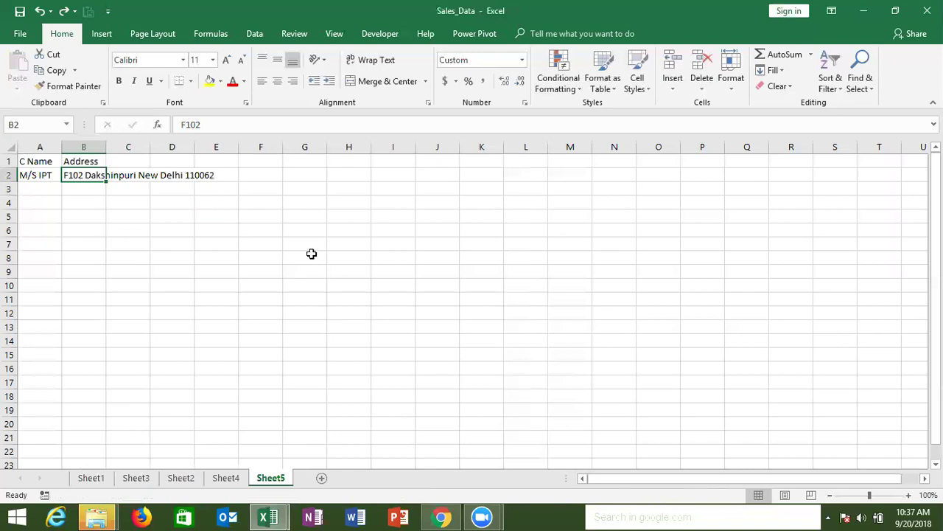
Step: Select H5 and type 500, then erase it
{"action": "left_click", "coordinate": [356, 225]}
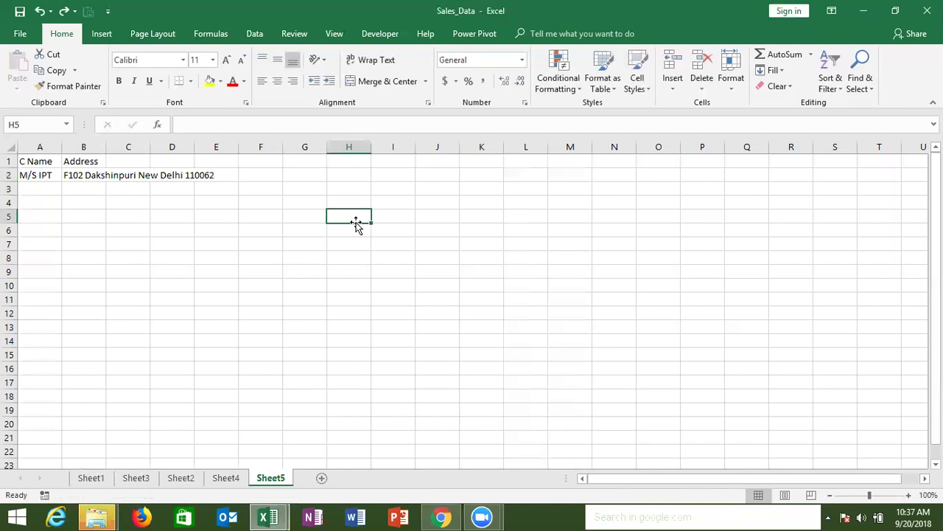
{"action": "type", "text": "500"}
{"action": "key", "text": "BackSpace"}
{"action": "key", "text": "BackSpace"}
{"action": "key", "text": "BackSpace"}
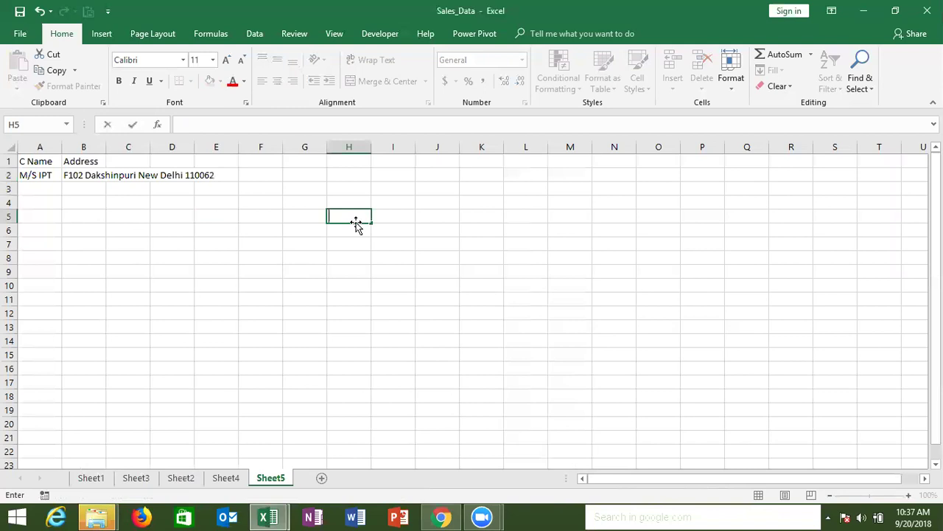
Step: Enter '5000*** as text in H5 and widen column H
{"action": "type", "text": "'5000"}
{"action": "type", "text": "***"}
{"action": "key", "text": "Return"}
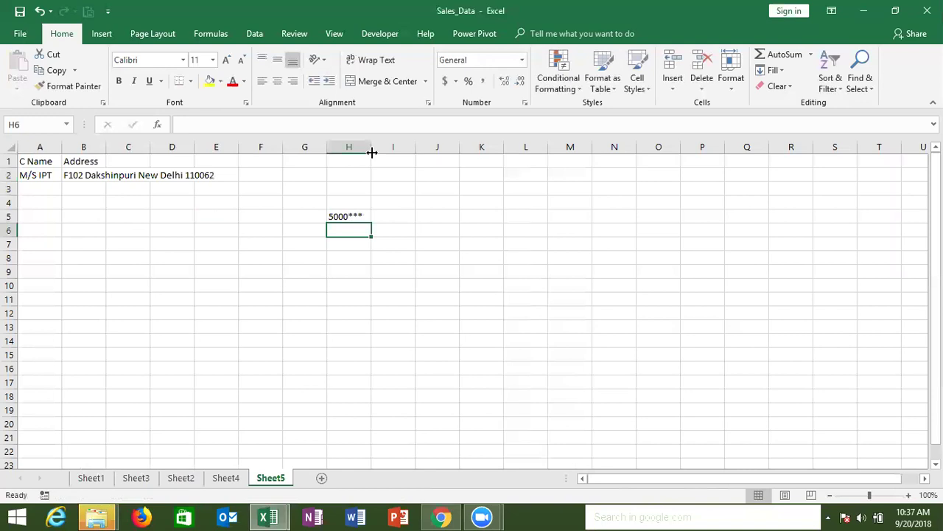
{"action": "left_click_drag", "start_coordinate": [371, 152], "coordinate": [406, 152]}
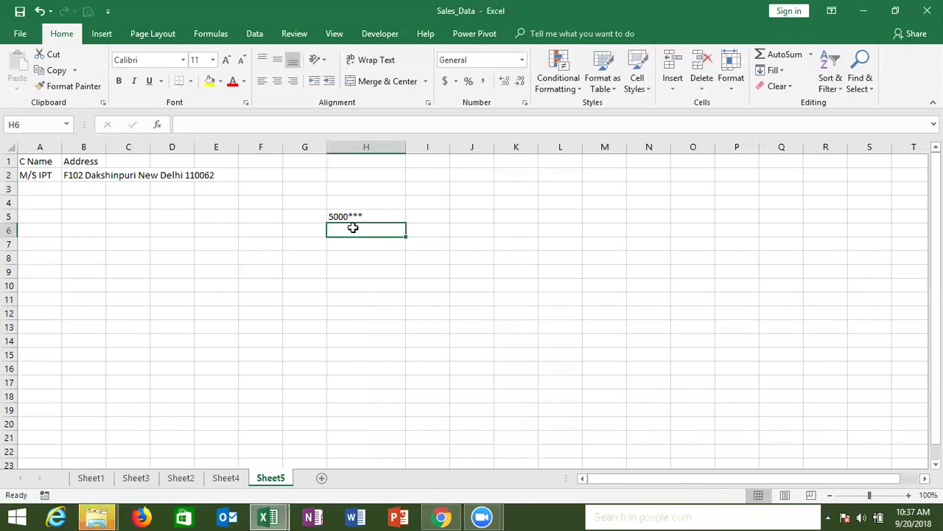
Step: Try 5000 with asterisks in H6, undo it, and store '5000 as text instead
{"action": "type", "text": "50000"}
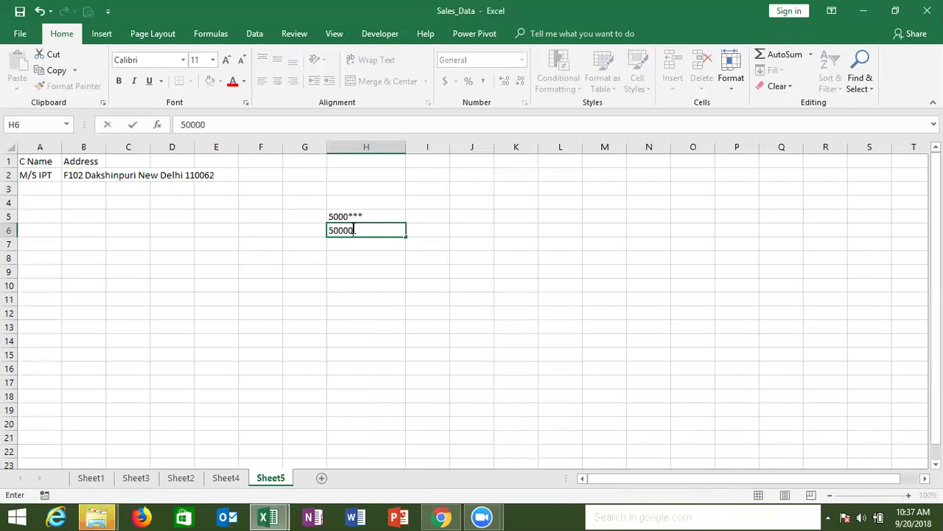
{"action": "key", "text": "BackSpace"}
{"action": "type", "text": "**********"}
{"action": "key", "text": "Return"}
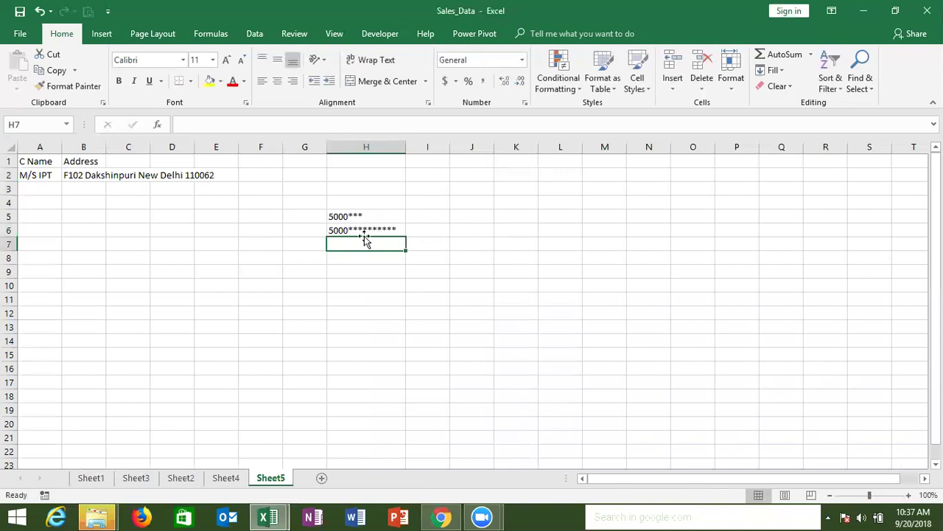
{"action": "left_click", "coordinate": [369, 232]}
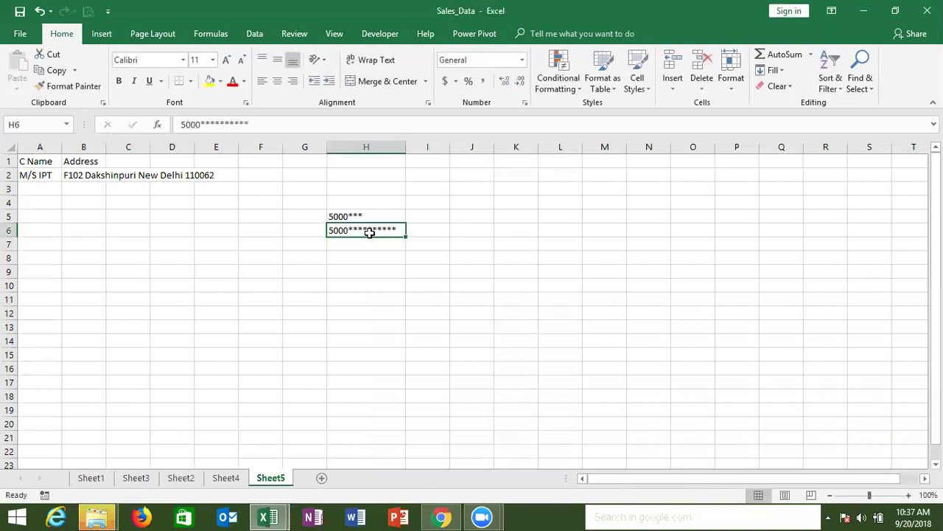
{"action": "key", "text": "ctrl+z"}
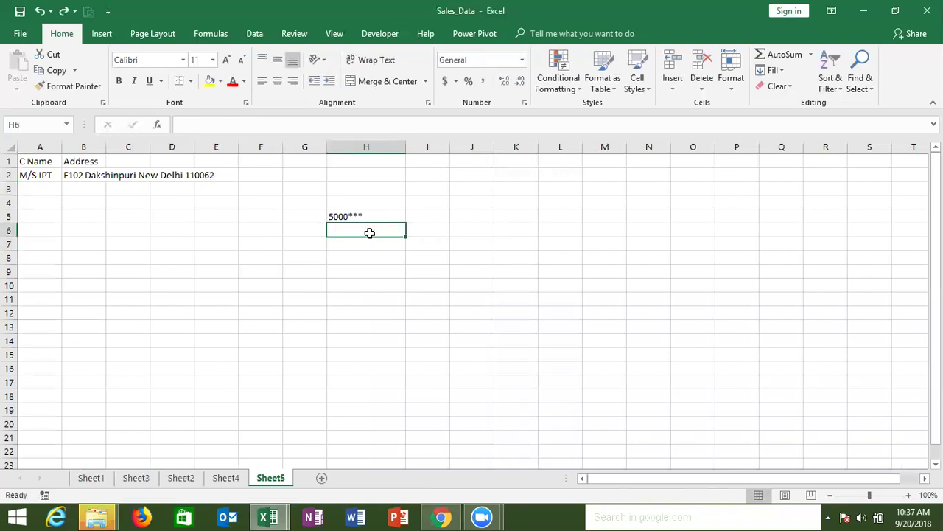
{"action": "type", "text": "'5000"}
{"action": "key", "text": "Return"}
Step: Replace H6's General format with the custom code @** to pad 5000 with asterisks
{"action": "left_click", "coordinate": [369, 231]}
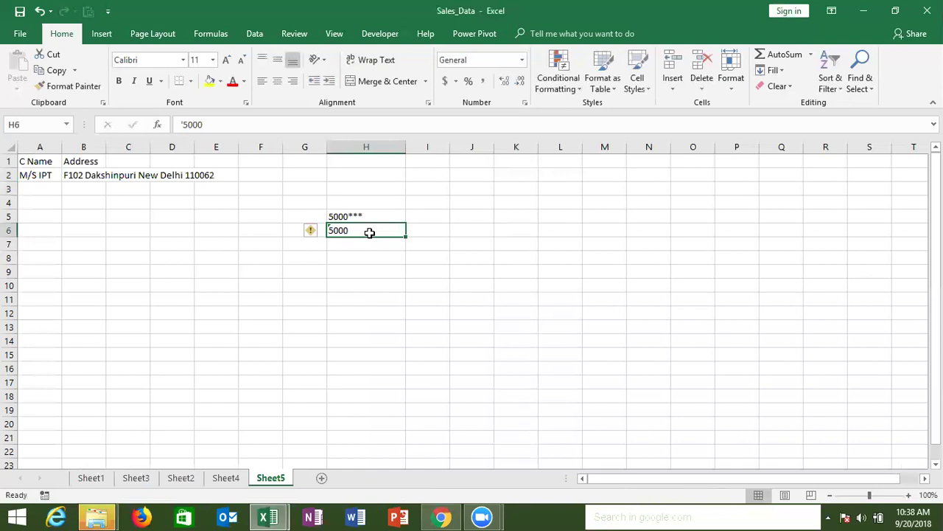
{"action": "left_click", "coordinate": [524, 104]}
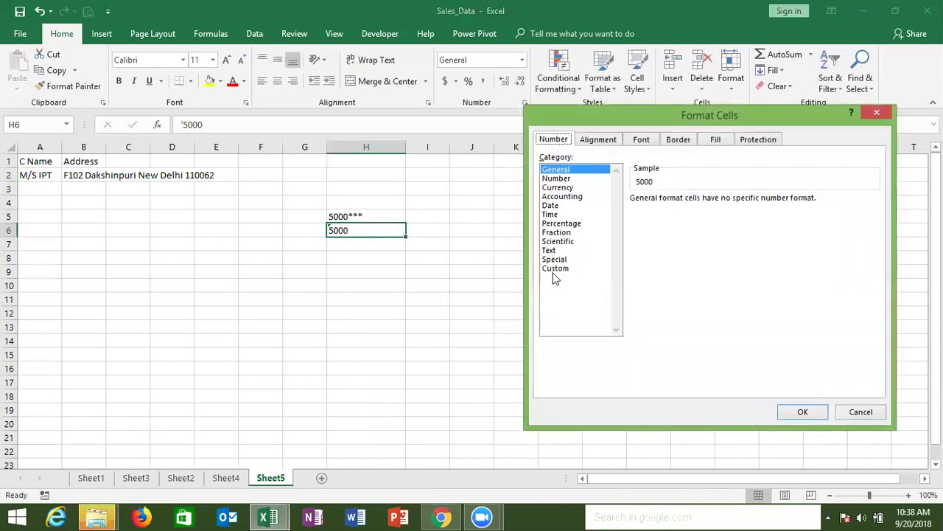
{"action": "left_click", "coordinate": [556, 269]}
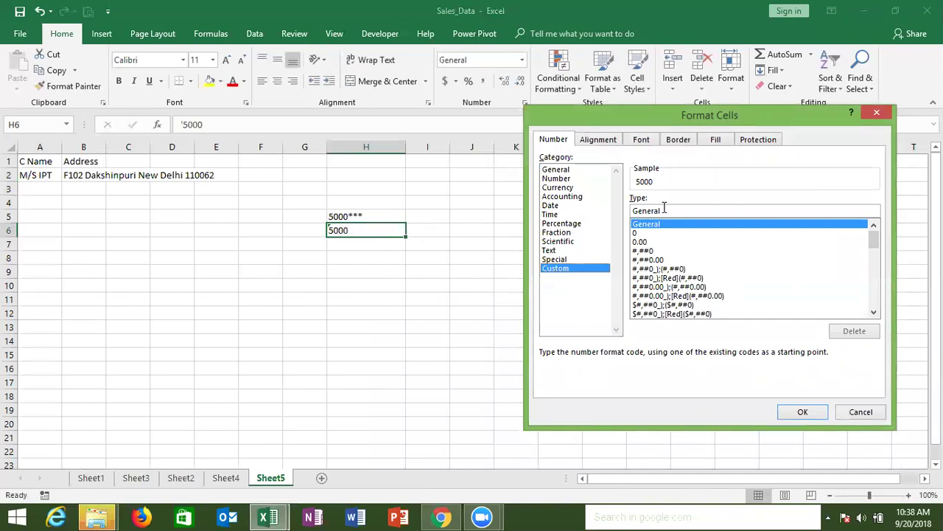
{"action": "double_click", "coordinate": [628, 212]}
{"action": "key", "text": "BackSpace"}
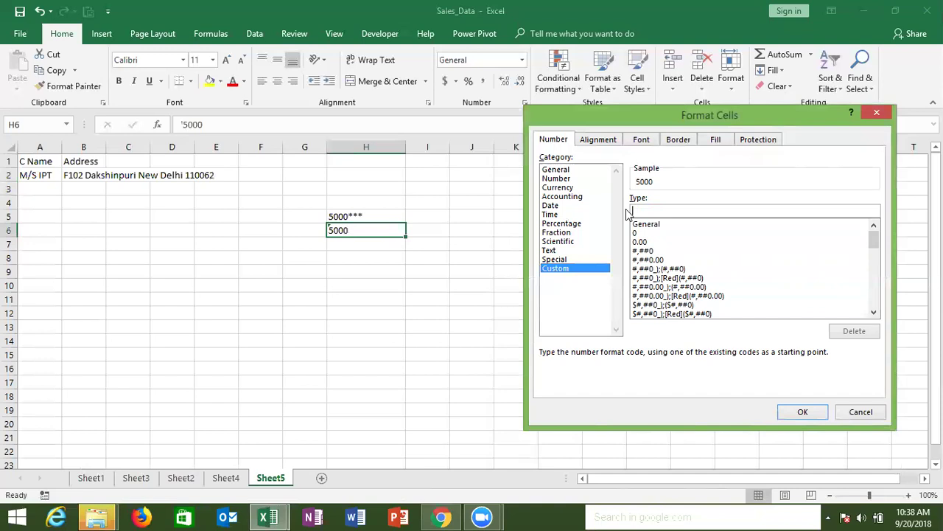
{"action": "type", "text": "@"}
{"action": "type", "text": "**"}
{"action": "left_click", "coordinate": [803, 413]}
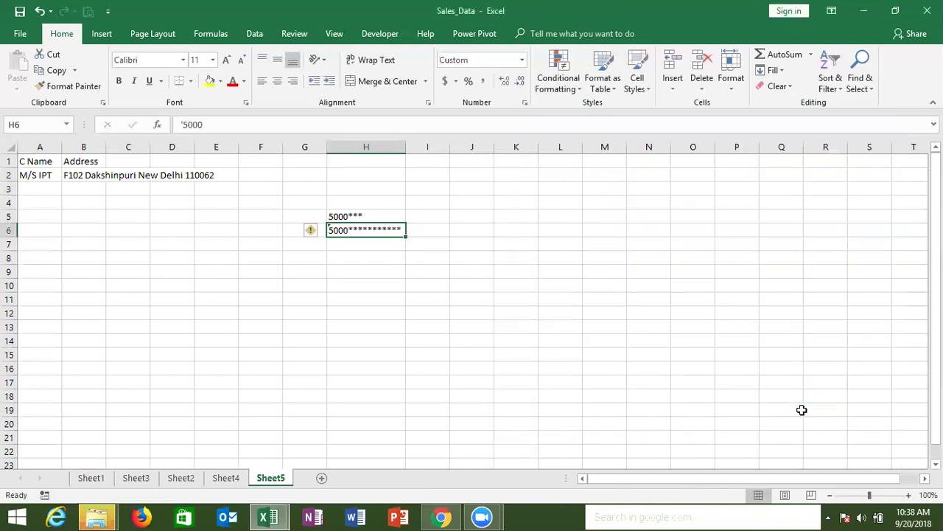
Step: Widen column H to watch the asterisk fill stretch, then narrow it again
{"action": "left_click_drag", "start_coordinate": [405, 148], "coordinate": [467, 154]}
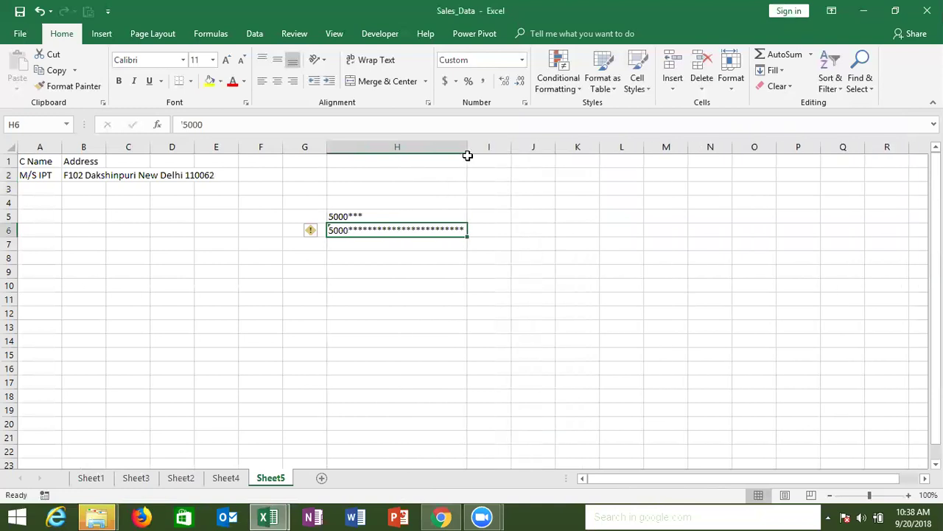
{"action": "left_click_drag", "start_coordinate": [467, 155], "coordinate": [376, 157]}
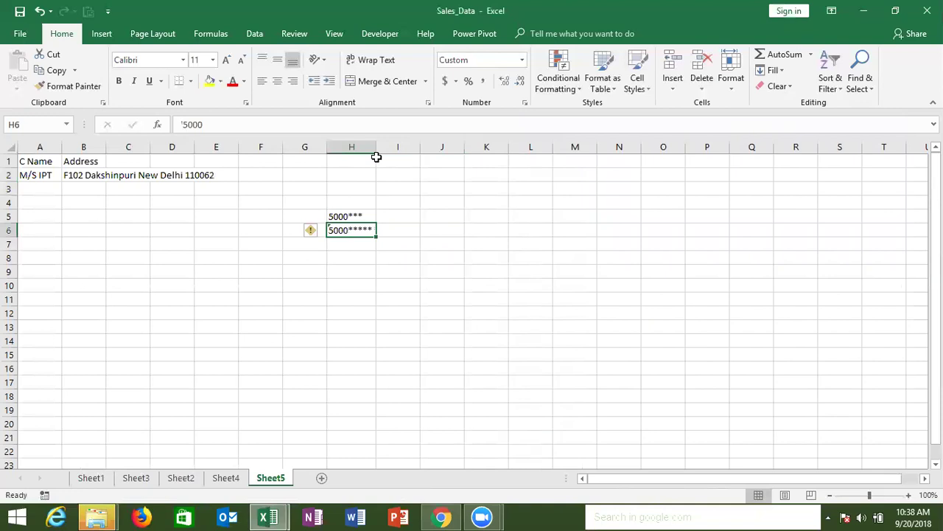
{"action": "left_click", "coordinate": [305, 315]}
{"action": "left_click", "coordinate": [139, 326]}
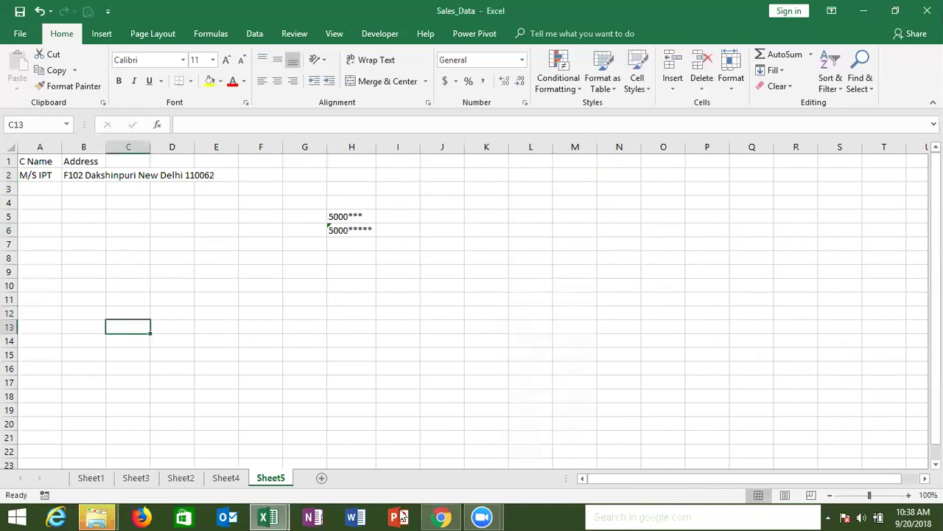
Step: Expand the article's guidelines for decimal places, spaces, colors, and conditions in Chrome
{"action": "left_click", "coordinate": [438, 516]}
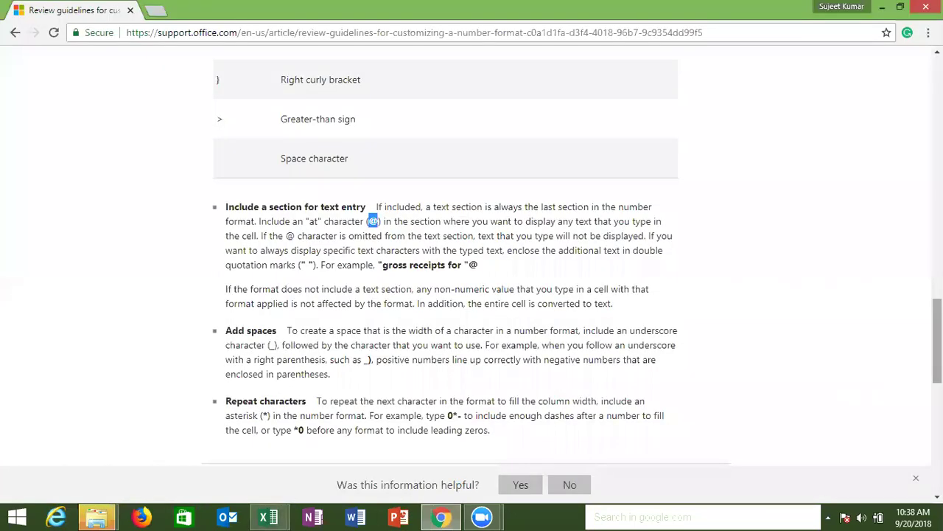
{"action": "scroll", "coordinate": [472, 265], "scroll_direction": "down", "scroll_amount": 4}
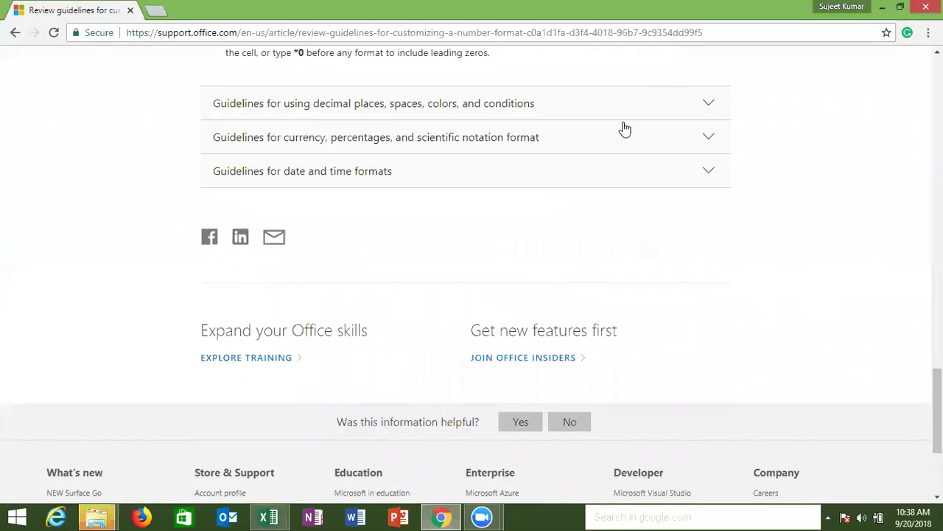
{"action": "left_click", "coordinate": [614, 118]}
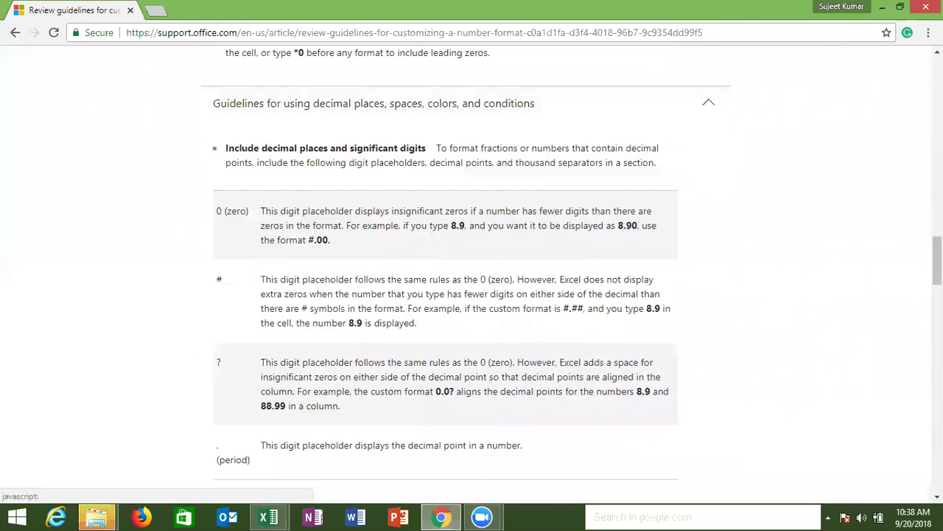
{"action": "scroll", "coordinate": [472, 265], "scroll_direction": "down", "scroll_amount": 5}
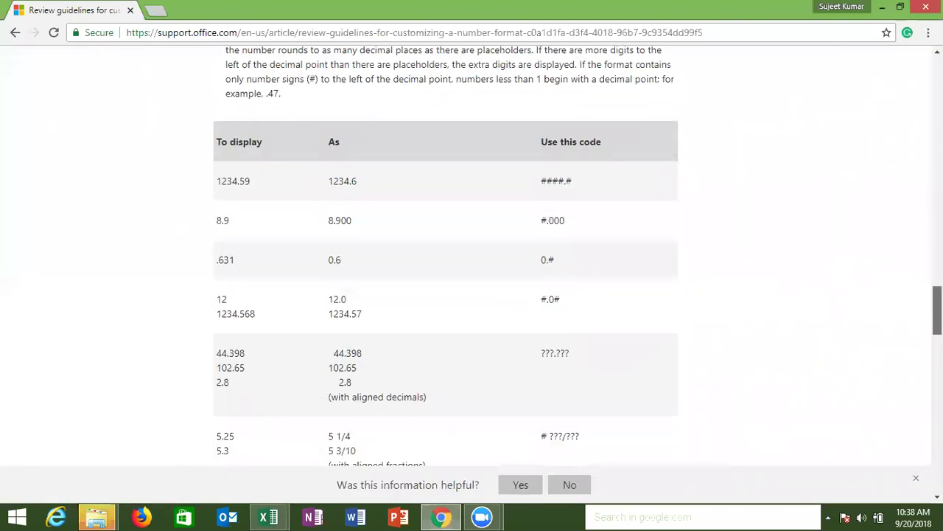
{"action": "scroll", "coordinate": [471, 266], "scroll_direction": "down", "scroll_amount": 2}
{"action": "scroll", "coordinate": [618, 398], "scroll_direction": "down", "scroll_amount": 2}
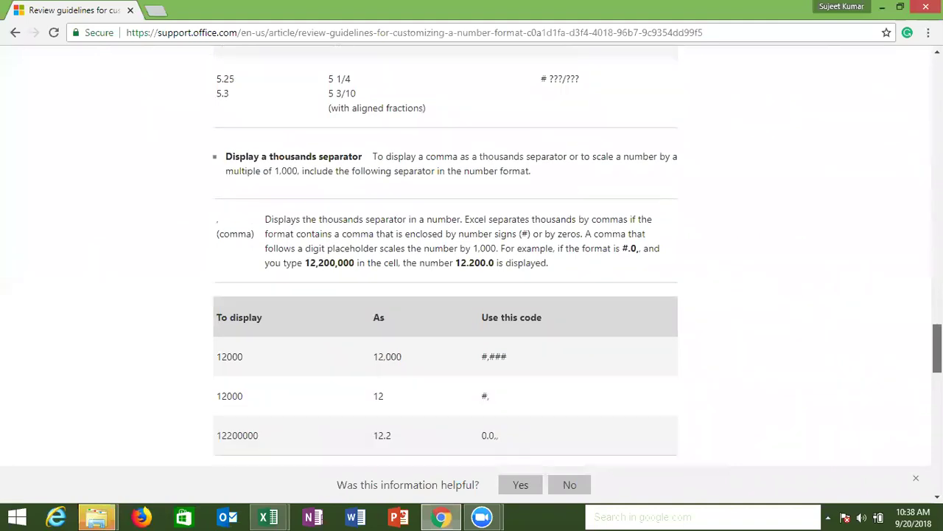
{"action": "scroll", "coordinate": [618, 399], "scroll_direction": "up", "scroll_amount": 3}
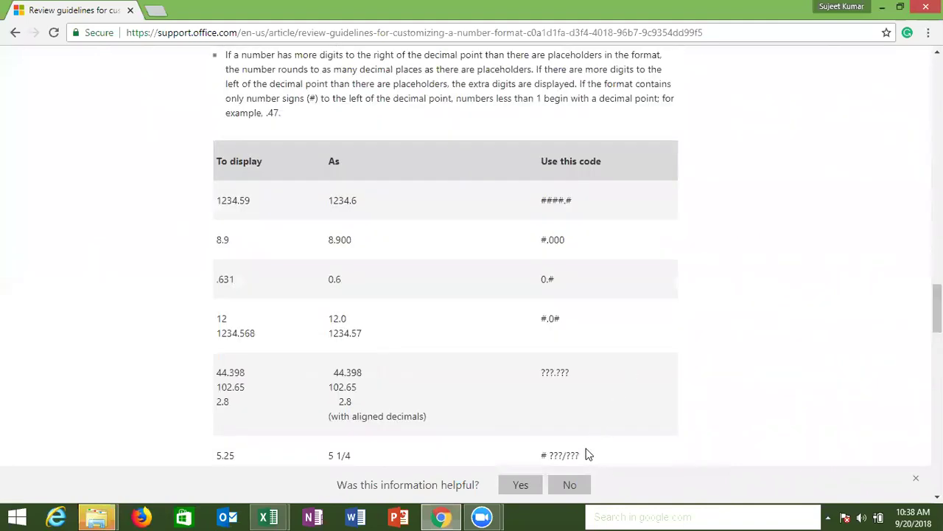
Step: Review the thousands-separator examples for 12000 and 12200000, then return to the Sales_Data workbook
{"action": "left_click_drag", "start_coordinate": [584, 453], "coordinate": [272, 226]}
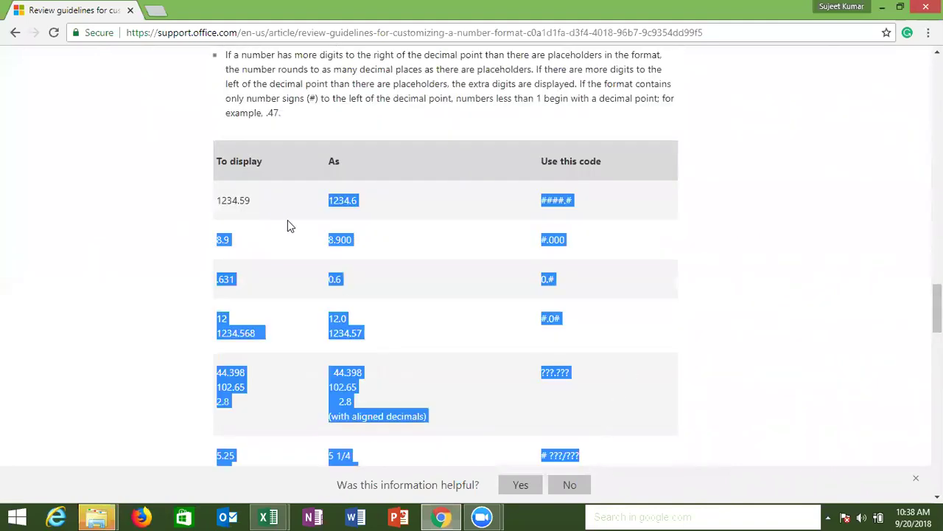
{"action": "scroll", "coordinate": [471, 295], "scroll_direction": "down", "scroll_amount": 3}
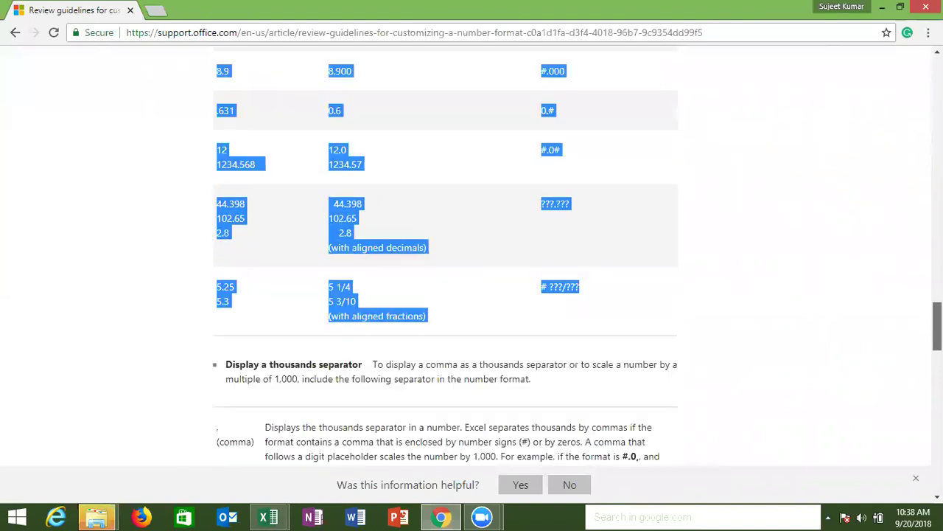
{"action": "scroll", "coordinate": [472, 295], "scroll_direction": "down", "scroll_amount": 1}
{"action": "scroll", "coordinate": [472, 295], "scroll_direction": "down", "scroll_amount": 2}
{"action": "scroll", "coordinate": [472, 295], "scroll_direction": "down", "scroll_amount": 1}
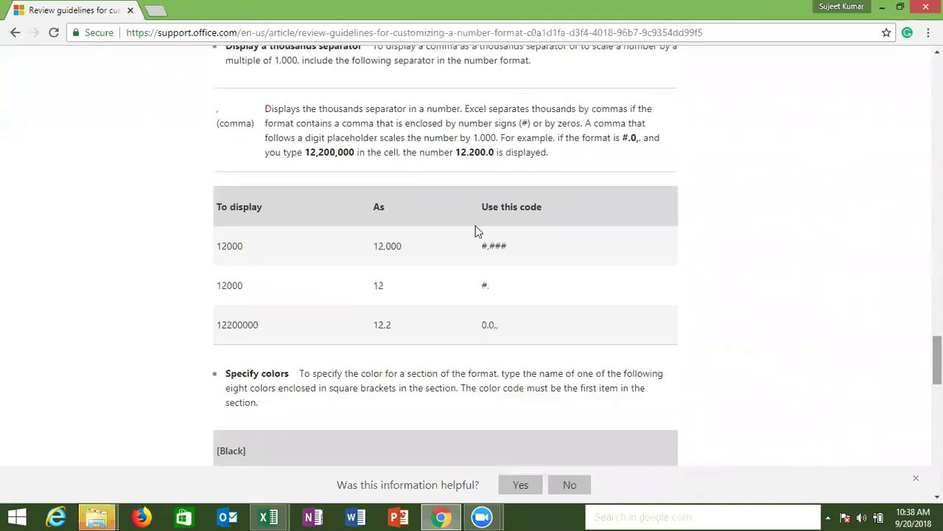
{"action": "double_click", "coordinate": [245, 207]}
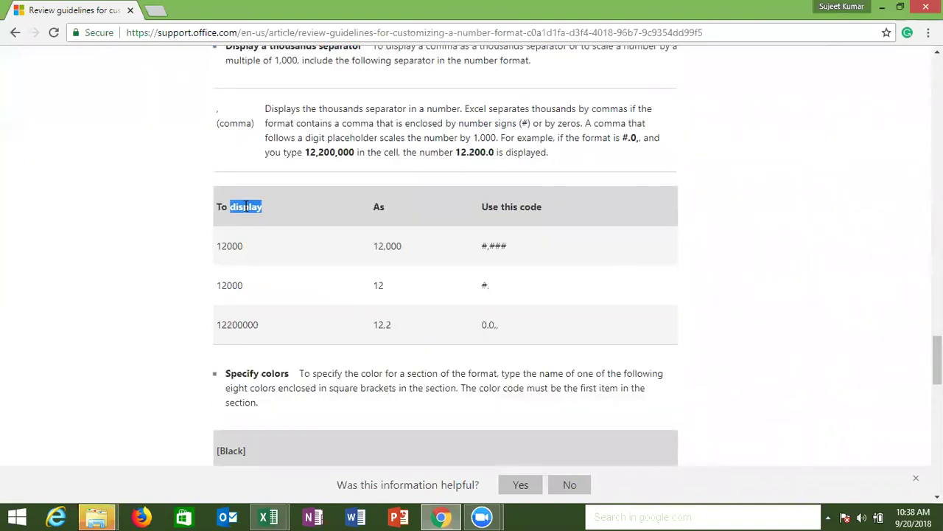
{"action": "double_click", "coordinate": [231, 248]}
{"action": "double_click", "coordinate": [237, 325]}
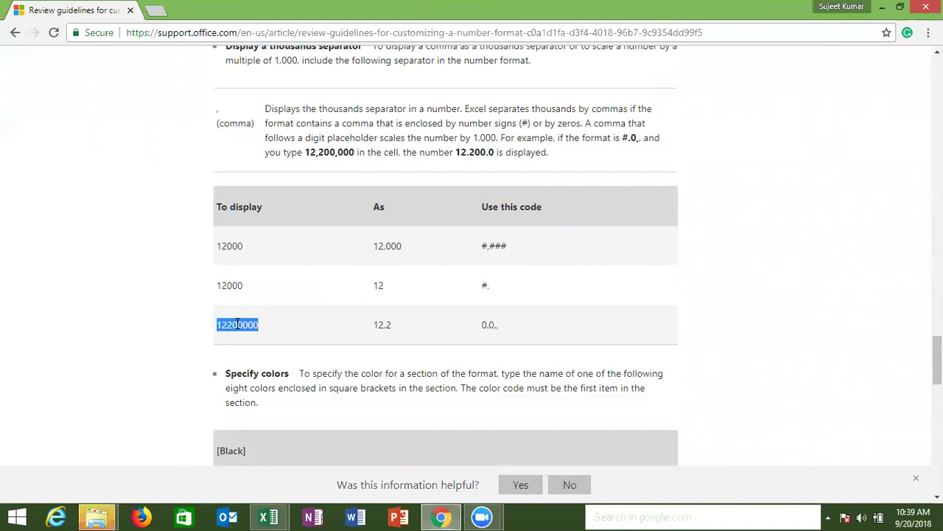
{"action": "left_click", "coordinate": [268, 516]}
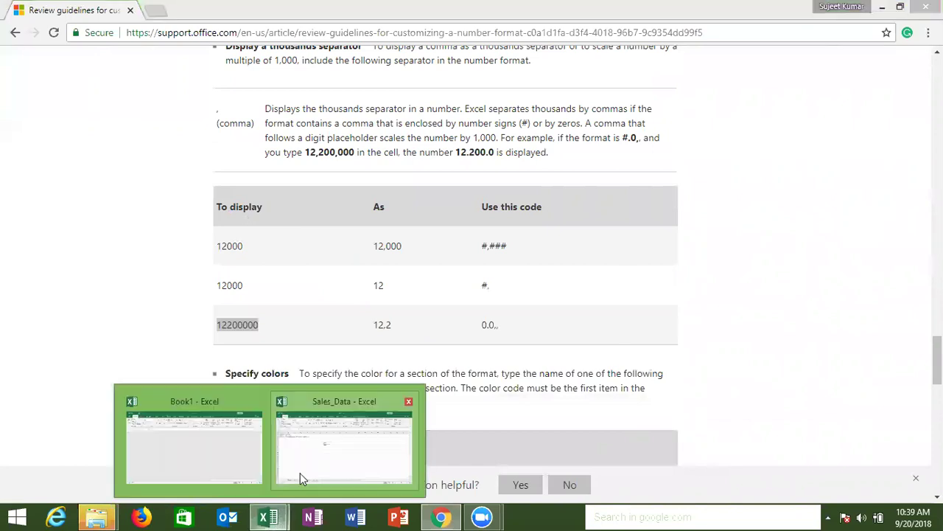
{"action": "left_click", "coordinate": [300, 473]}
Step: Enter 12000 in cell C13
{"action": "type", "text": "12000"}
{"action": "key", "text": "Return"}
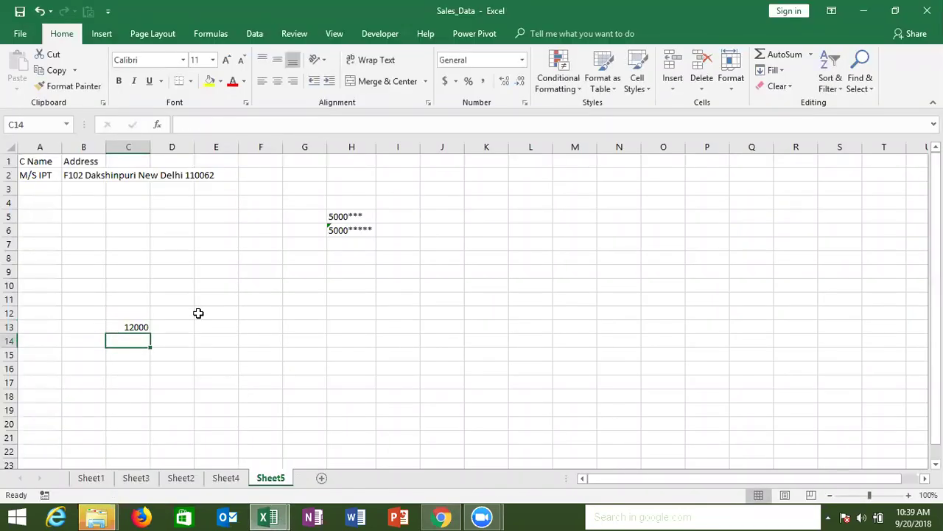
{"action": "key", "text": "Up"}
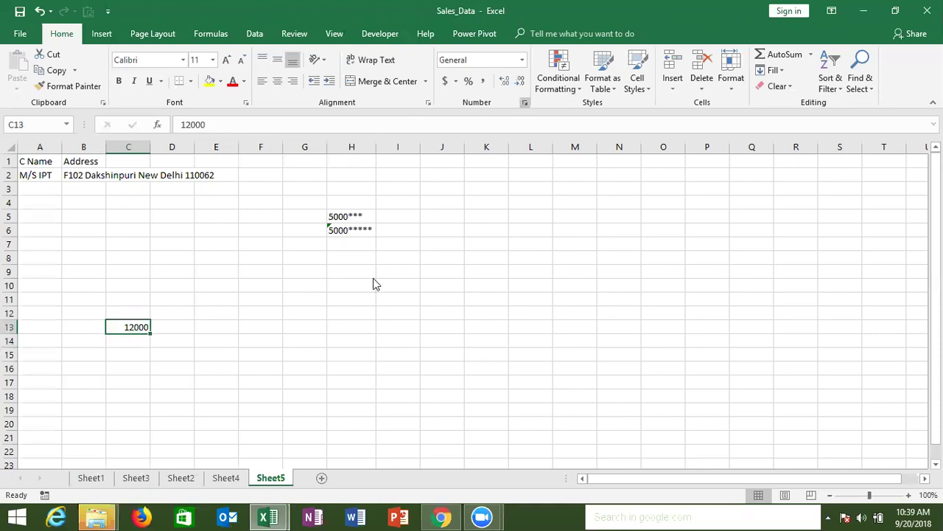
Step: Give C13 the custom format #, "K" so it displays 12 K
{"action": "key", "text": "ctrl+1"}
{"action": "left_click", "coordinate": [564, 268]}
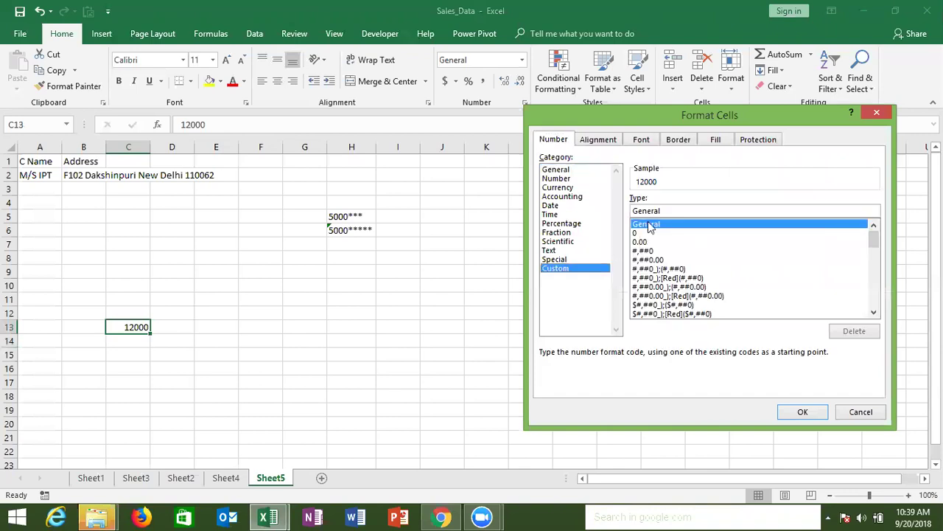
{"action": "double_click", "coordinate": [655, 210]}
{"action": "type", "text": "\""}
{"action": "key", "text": "BackSpace"}
{"action": "type", "text": "#,"}
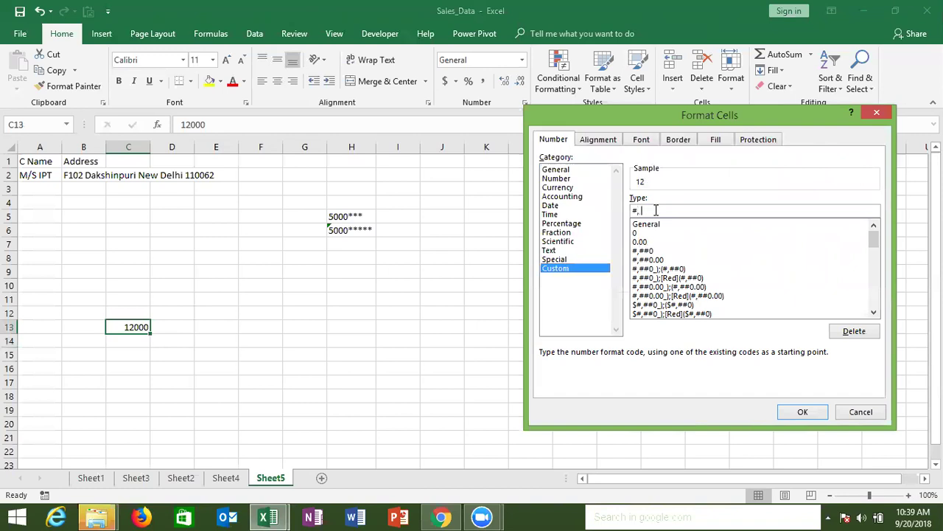
{"action": "type", "text": " \""}
{"action": "type", "text": "K\""}
{"action": "key", "text": "Return"}
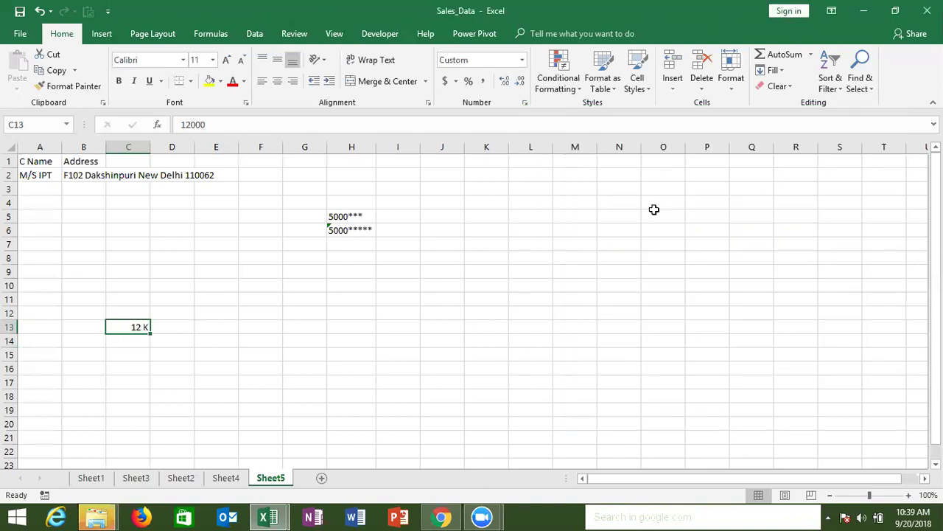
Step: Put the formula =C13+30000 in C14 so it shows 42 K
{"action": "key", "text": "Down"}
{"action": "type", "text": "="}
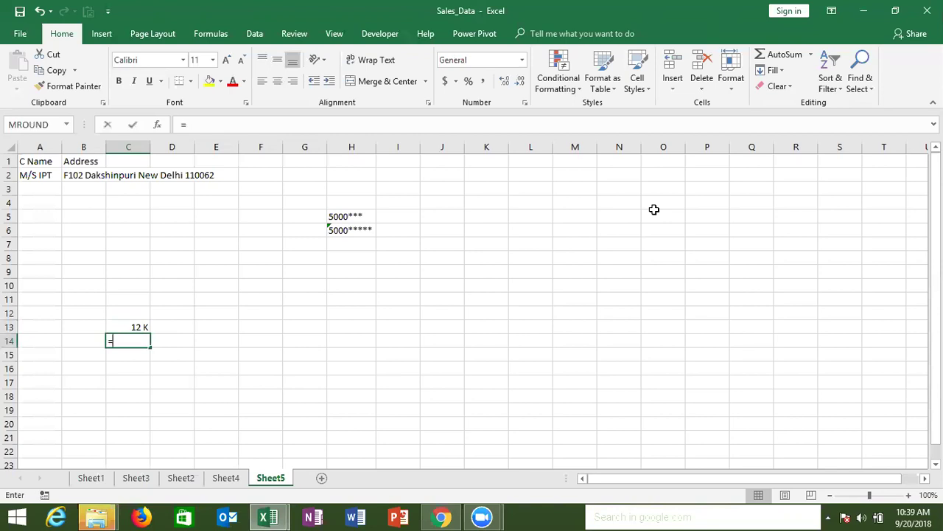
{"action": "key", "text": "Up"}
{"action": "type", "text": "+30"}
{"action": "key", "text": "ctrl+Return"}
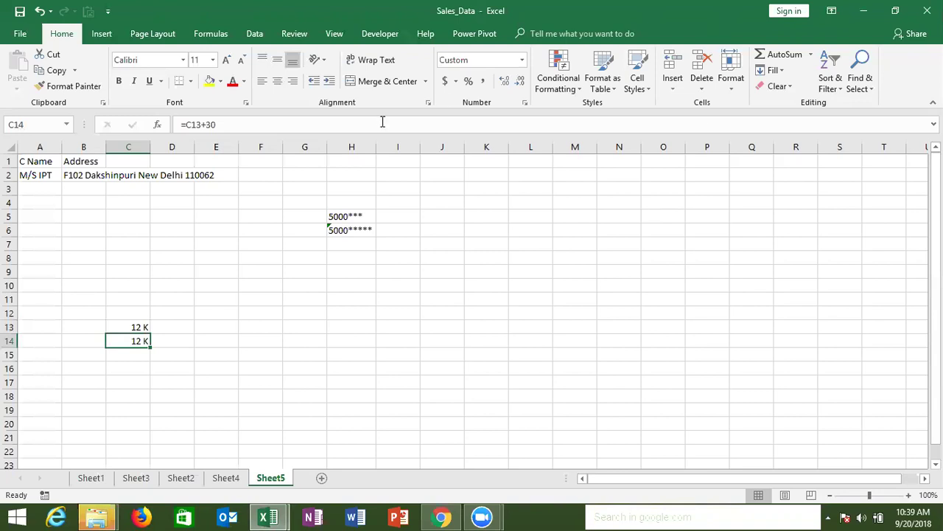
{"action": "left_click", "coordinate": [382, 123]}
{"action": "type", "text": "0000"}
{"action": "key", "text": "Return"}
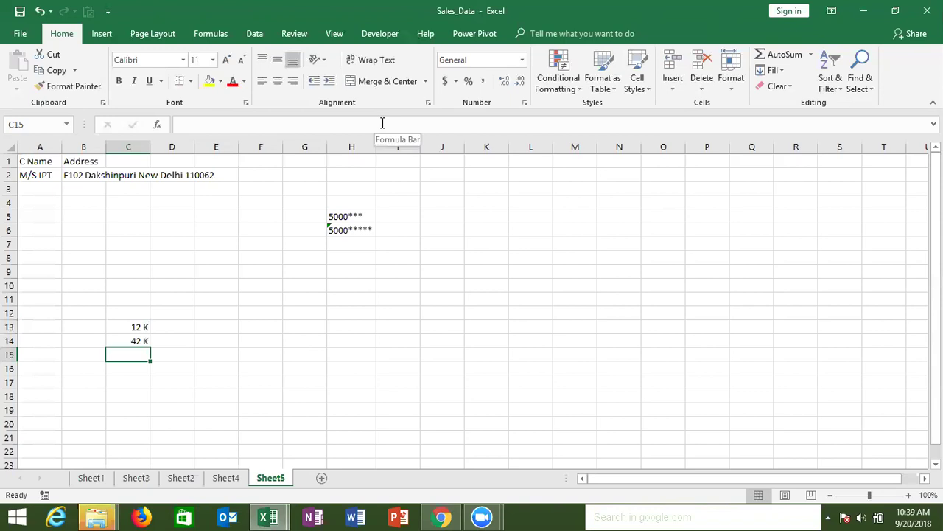
{"action": "key", "text": "Up"}
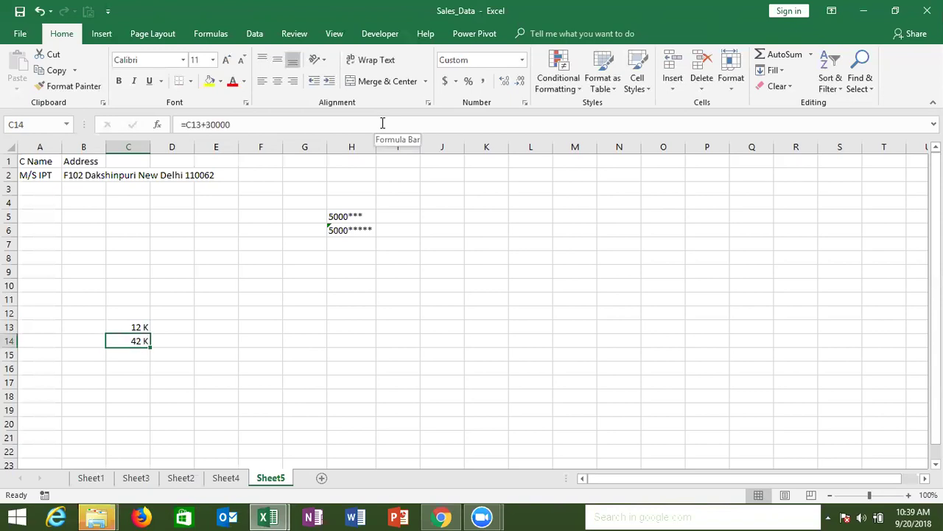
Step: Enter 25632352 in cell D13
{"action": "key", "text": "Right"}
{"action": "key", "text": "Up"}
{"action": "type", "text": "25632352"}
{"action": "key", "text": "Return"}
{"action": "key", "text": "Up"}
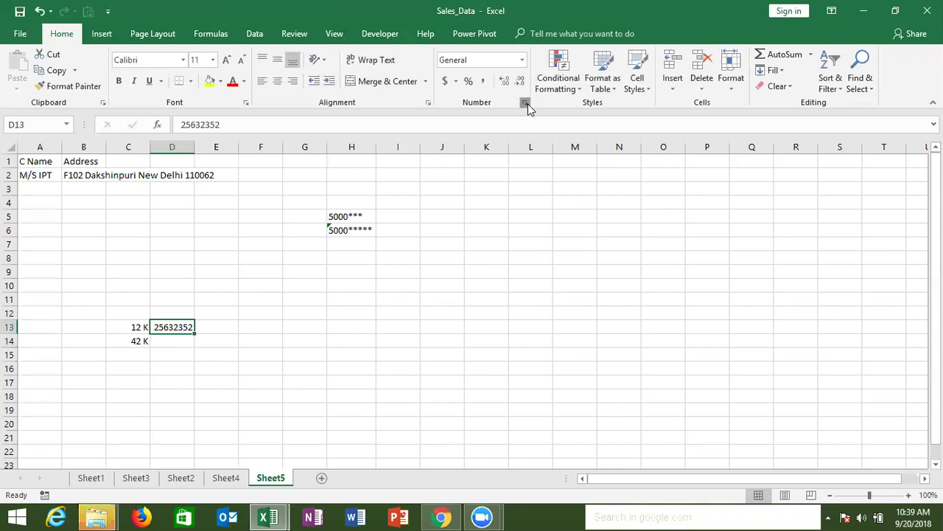
Step: Apply the custom format 0.00,, to D13 so 25632352 displays as 25.63
{"action": "left_click", "coordinate": [525, 104]}
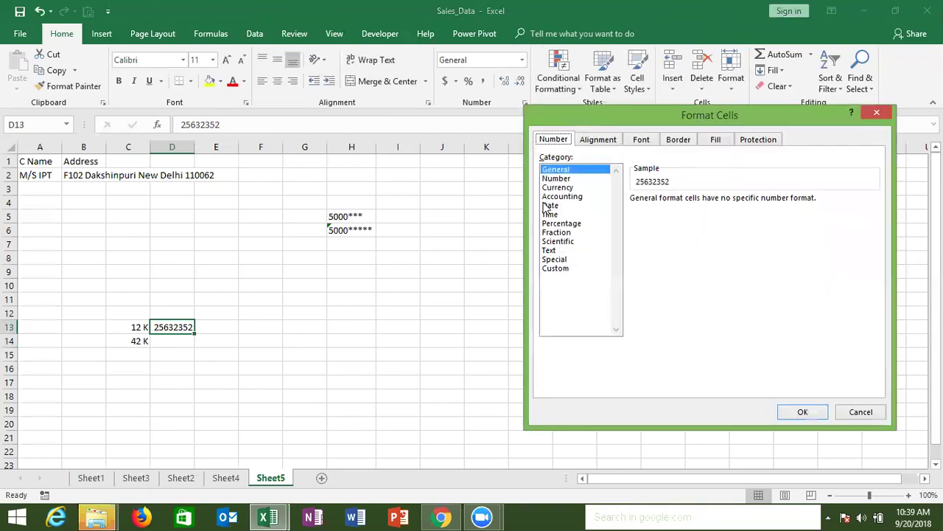
{"action": "left_click", "coordinate": [556, 269]}
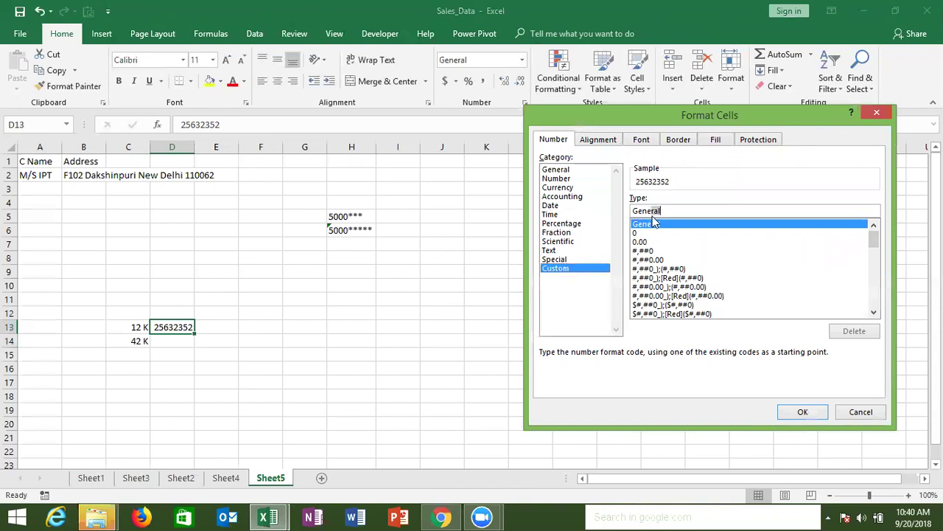
{"action": "double_click", "coordinate": [664, 212]}
{"action": "key", "text": "BackSpace"}
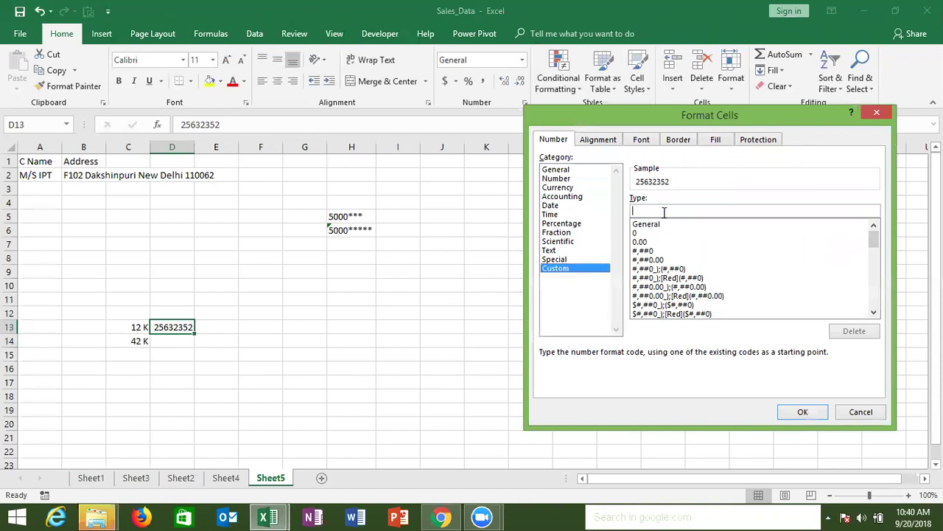
{"action": "type", "text": "0.0"}
{"action": "type", "text": "0,,"}
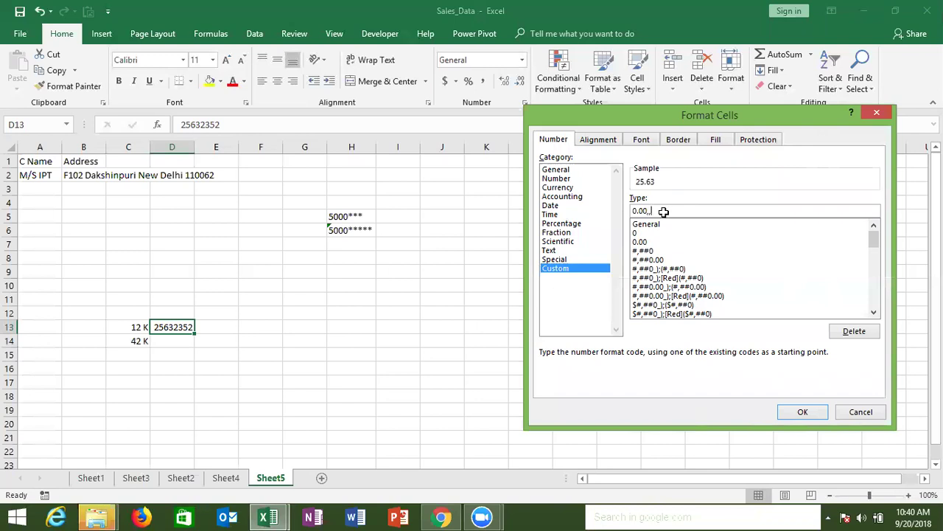
{"action": "key", "text": "Return"}
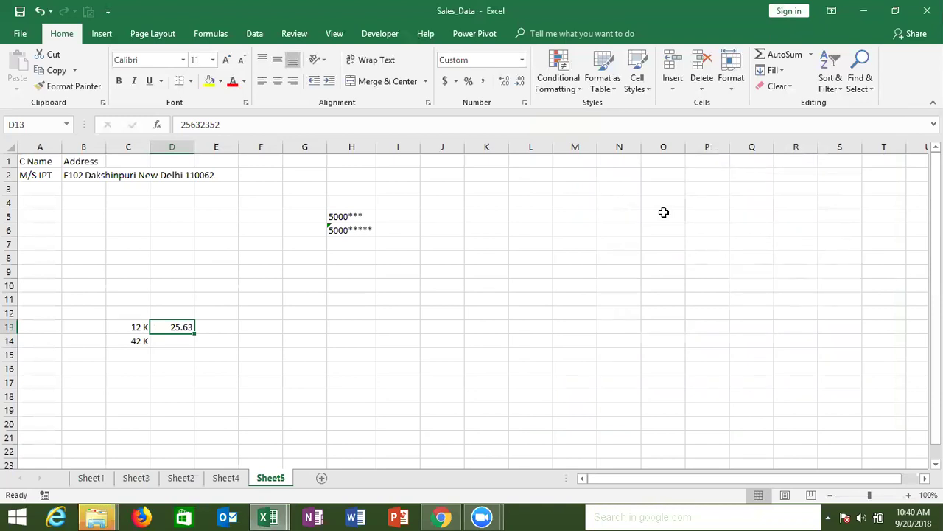
Step: Add a new sheet, Sheet6, and put the Month heading in A1
{"action": "left_click", "coordinate": [368, 274]}
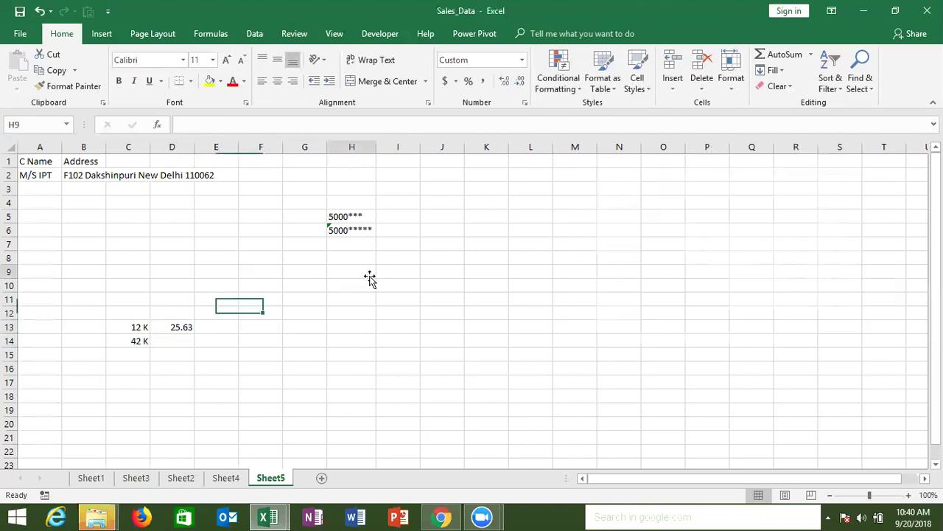
{"action": "left_click", "coordinate": [471, 212]}
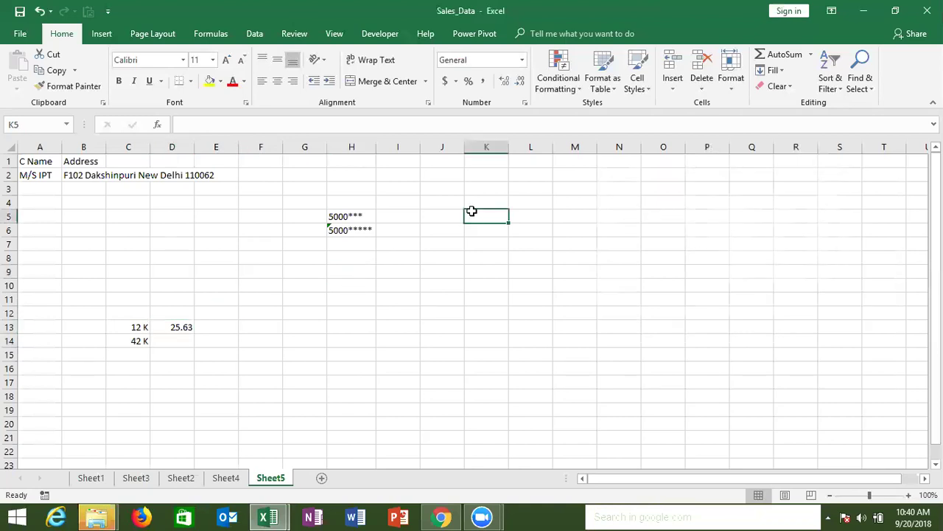
{"action": "left_click", "coordinate": [321, 477]}
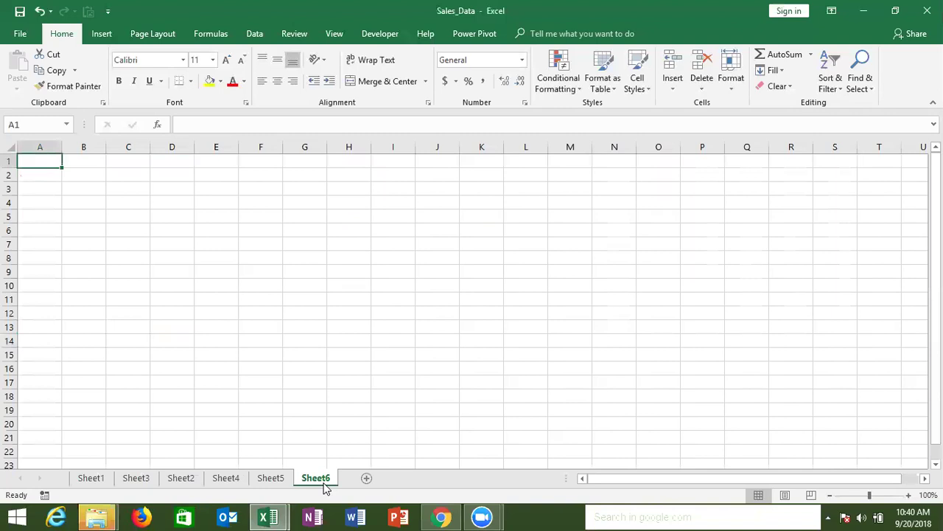
{"action": "type", "text": "Month"}
{"action": "key", "text": "Tab"}
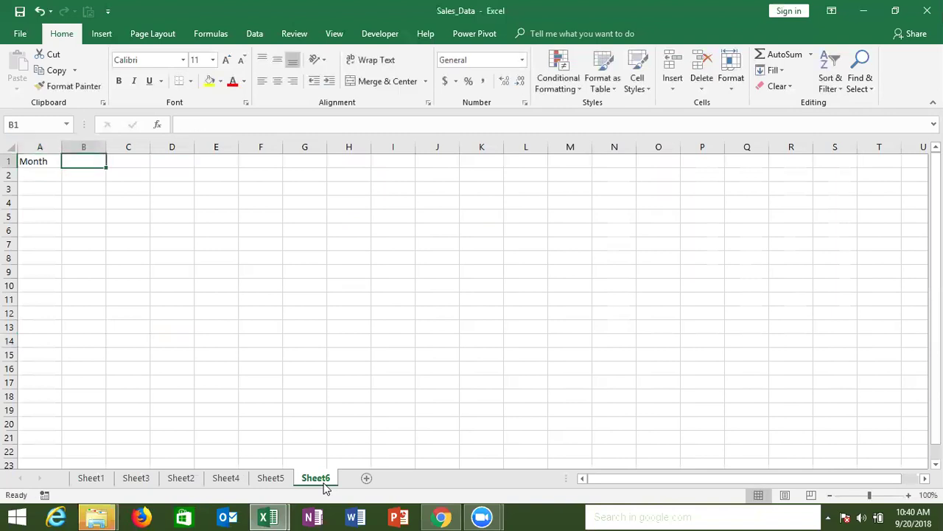
{"action": "key", "text": "Return"}
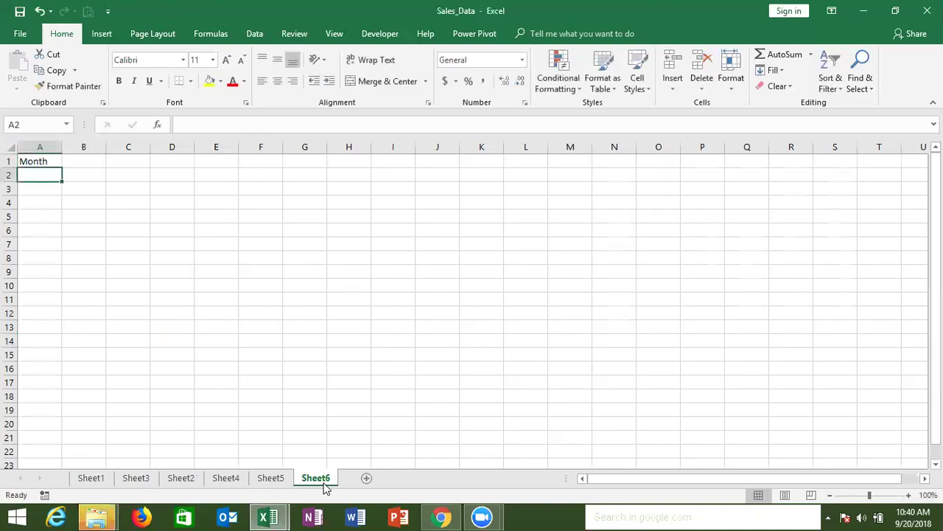
Step: Enter Jan, Feb, Mar and Apr in A2:A5
{"action": "type", "text": "Jan"}
{"action": "key", "text": "Return"}
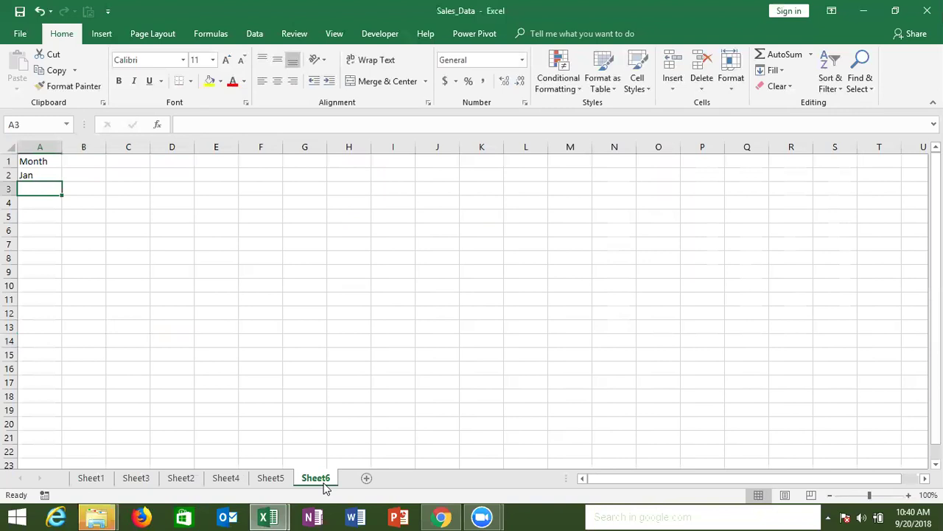
{"action": "type", "text": "Feb"}
{"action": "key", "text": "Return"}
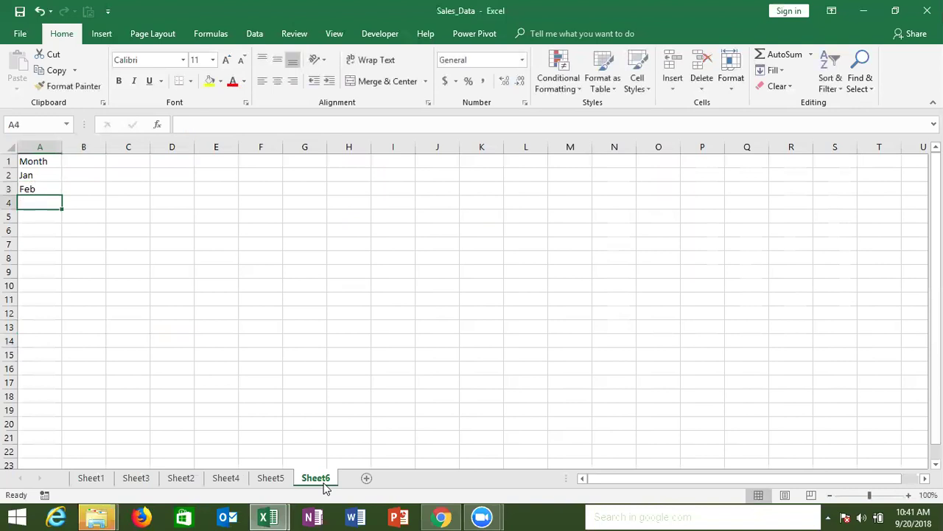
{"action": "type", "text": "Mar"}
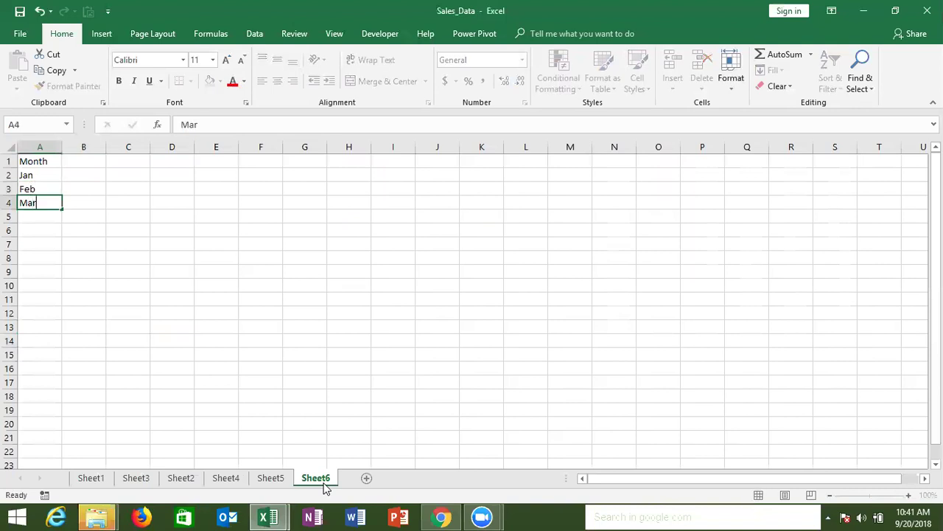
{"action": "key", "text": "Return"}
{"action": "type", "text": "Apr"}
{"action": "key", "text": "ctrl+Return"}
Step: Add the Sales heading in B1, discarding the 854685 entry started in B2
{"action": "key", "text": "Up"}
{"action": "key", "text": "Up"}
{"action": "key", "text": "Up"}
{"action": "key", "text": "Up"}
{"action": "key", "text": "Right"}
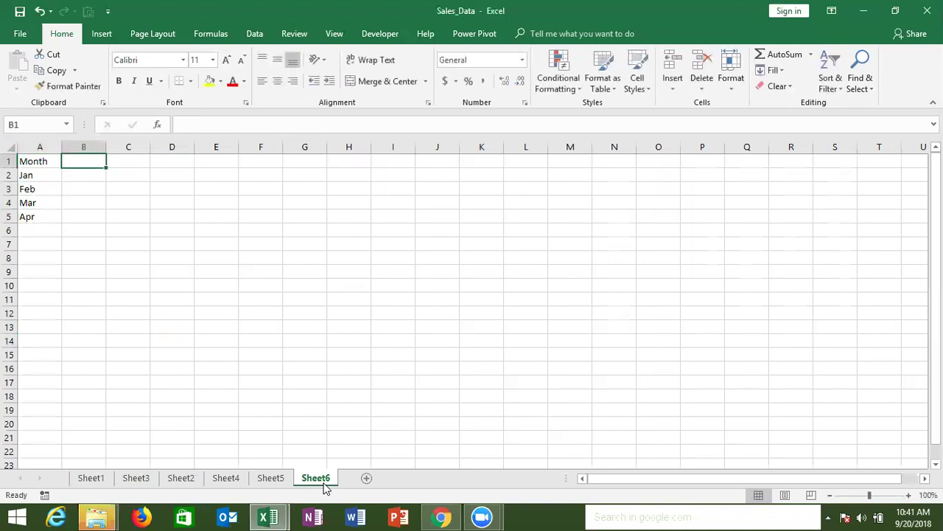
{"action": "type", "text": "Sales"}
{"action": "key", "text": "Return"}
{"action": "type", "text": "854685"}
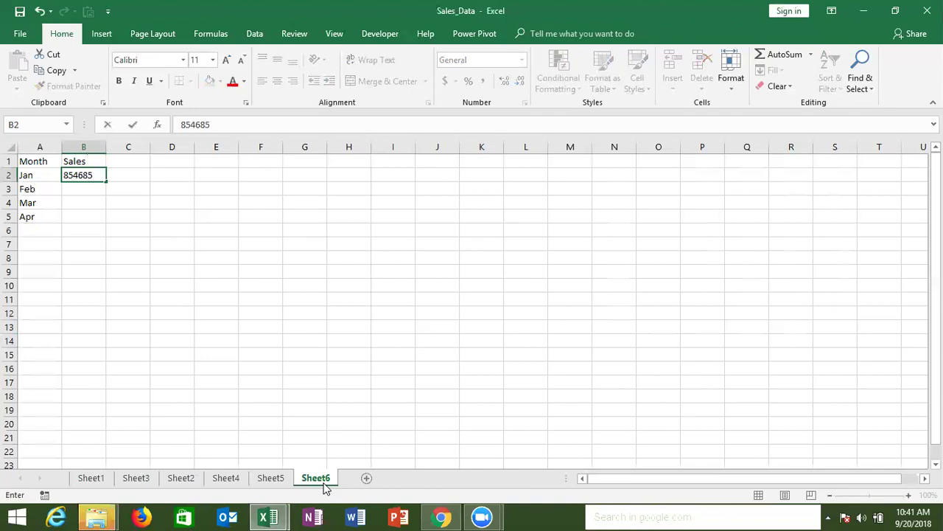
{"action": "key", "text": "Escape"}
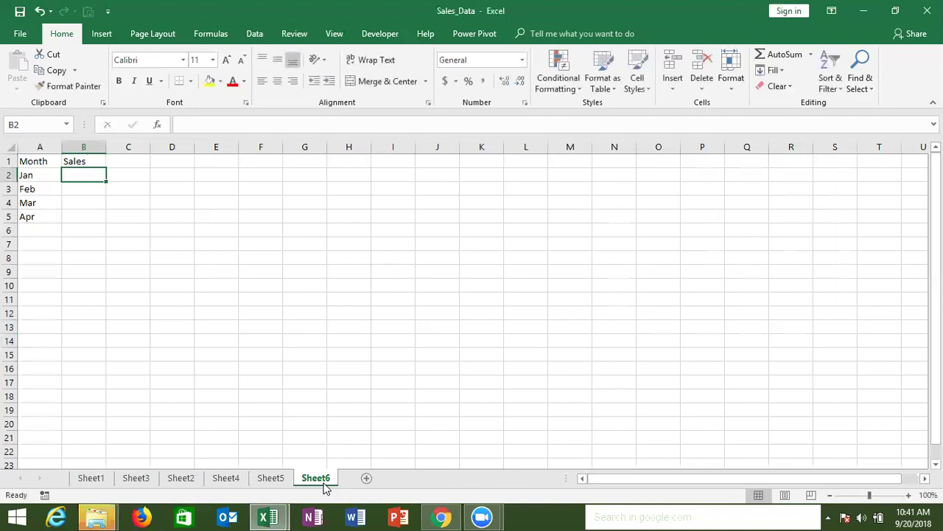
Step: Enter a RANDBETWEEN formula in B2 starting from 100000
{"action": "type", "text": "=ra"}
{"action": "key", "text": "Down"}
{"action": "key", "text": "Down"}
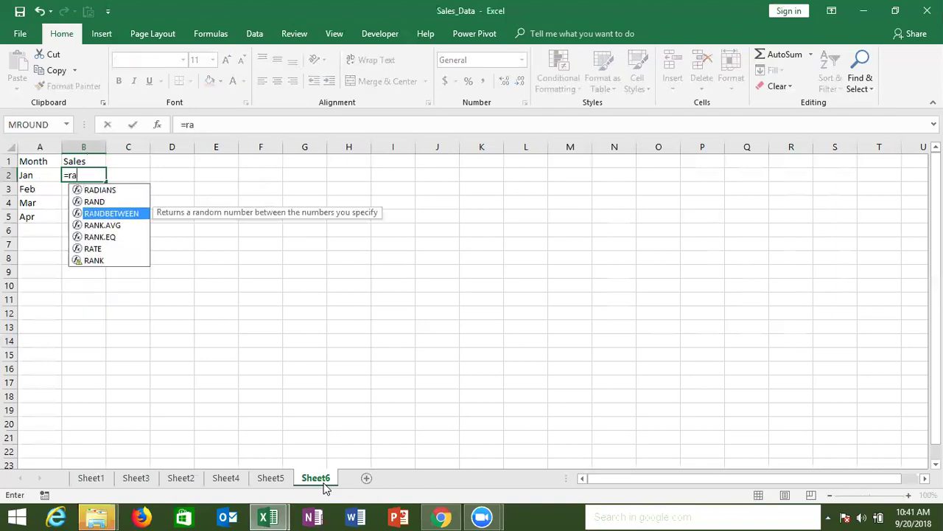
{"action": "key", "text": "Tab"}
{"action": "type", "text": "12521"}
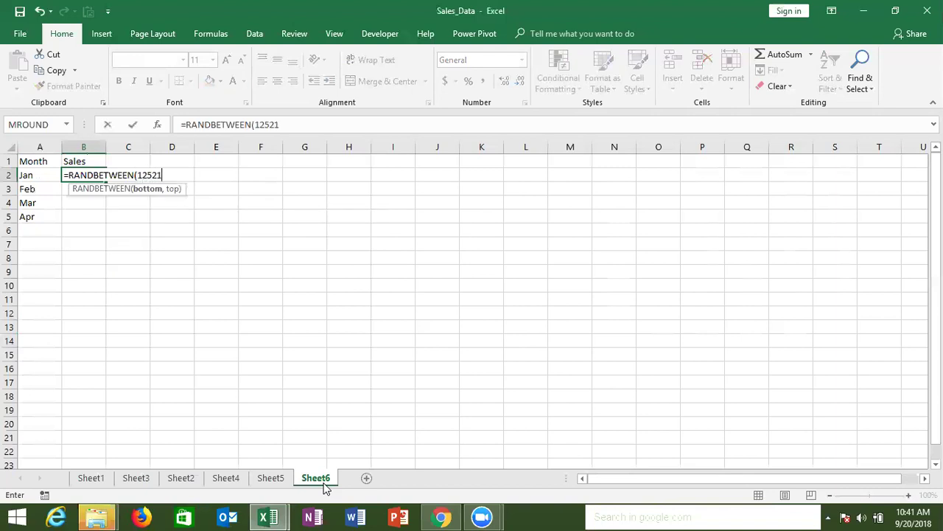
{"action": "key", "text": "BackSpace"}
{"action": "key", "text": "BackSpace"}
{"action": "key", "text": "BackSpace"}
{"action": "key", "text": "BackSpace"}
{"action": "type", "text": "11"}
{"action": "key", "text": "BackSpace"}
{"action": "key", "text": "BackSpace"}
{"action": "type", "text": "00000"}
{"action": "type", "text": ","}
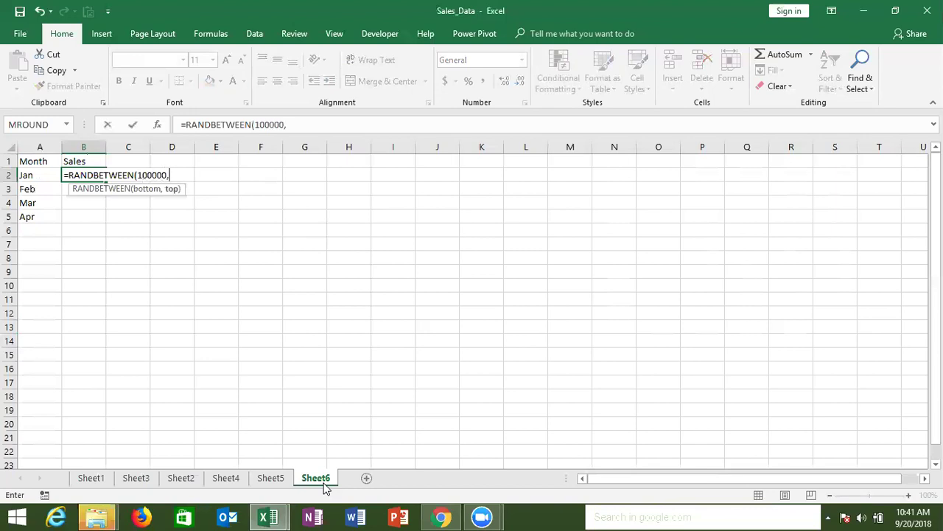
{"action": "type", "text": "99999"}
{"action": "key", "text": "Return"}
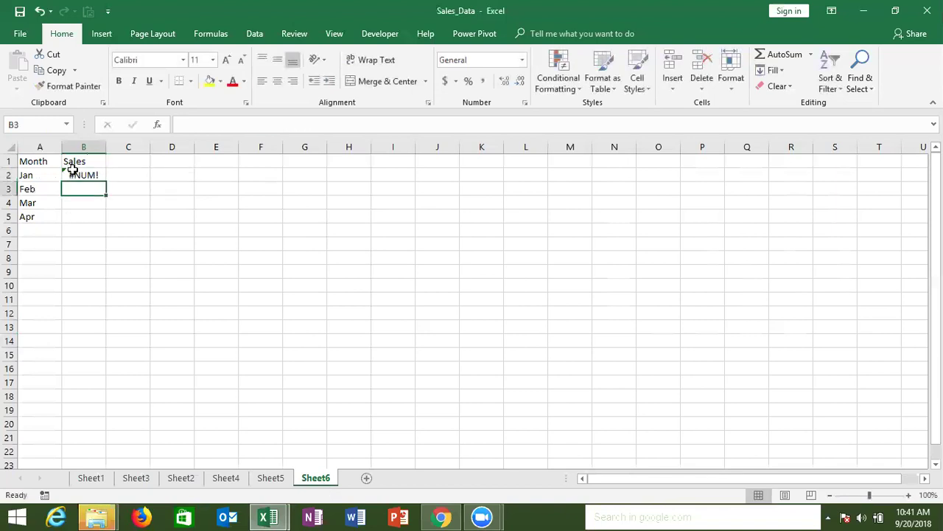
Step: Correct the B2 formula's upper bound to 999999
{"action": "left_click", "coordinate": [81, 174]}
{"action": "double_click", "coordinate": [93, 174]}
{"action": "left_click", "coordinate": [179, 175]}
{"action": "type", "text": "9"}
{"action": "key", "text": "Return"}
{"action": "left_click", "coordinate": [96, 175]}
Step: Copy the B2 formula down to B5 and select the table A1:B5
{"action": "left_click", "coordinate": [107, 188]}
{"action": "left_click", "coordinate": [87, 177]}
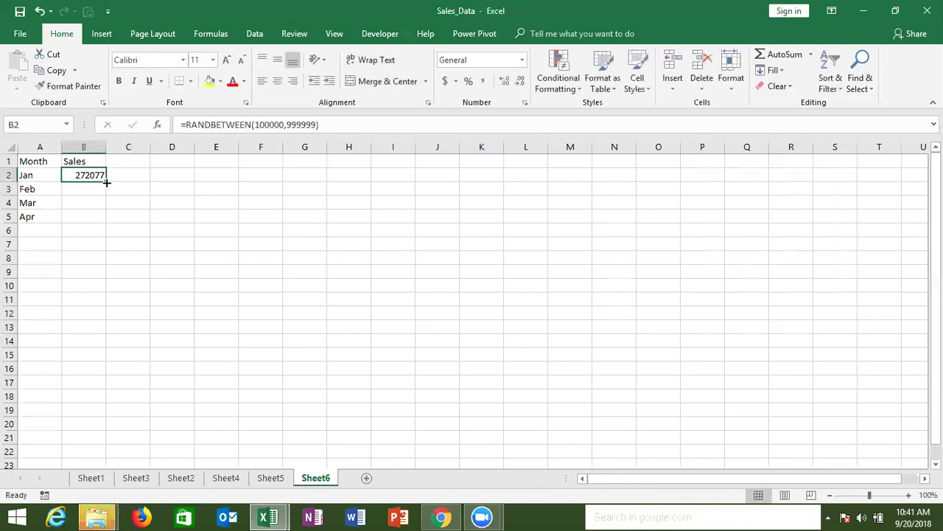
{"action": "double_click", "coordinate": [106, 181]}
{"action": "left_click", "coordinate": [36, 161]}
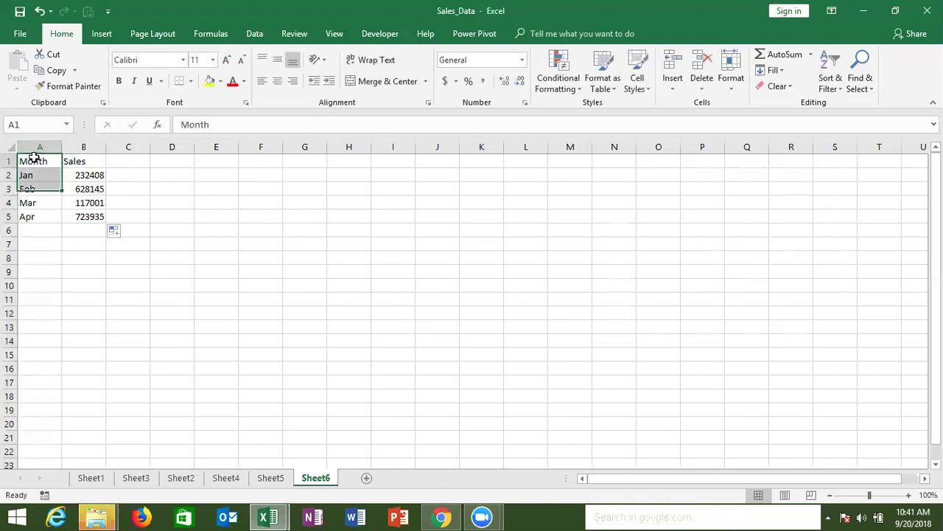
{"action": "left_click_drag", "start_coordinate": [51, 197], "coordinate": [44, 165]}
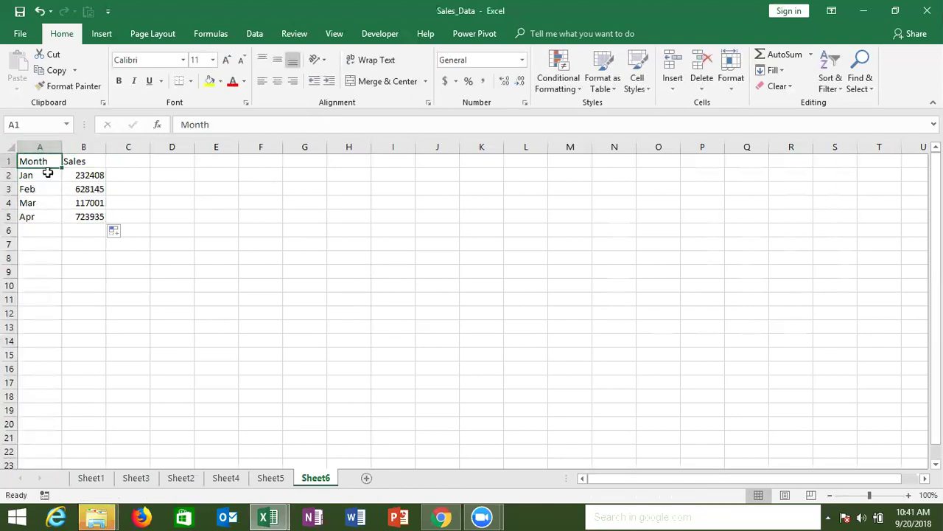
{"action": "left_click", "coordinate": [44, 165]}
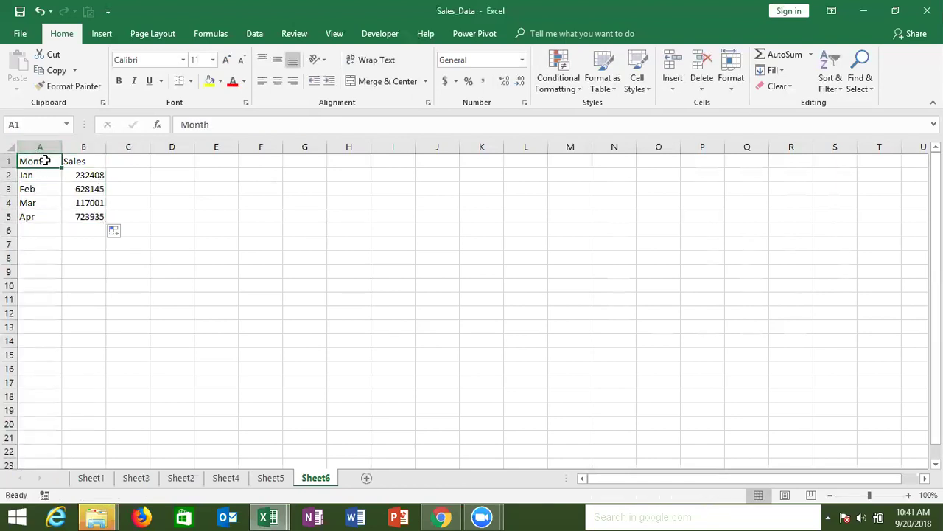
{"action": "left_click", "coordinate": [92, 215], "text": "shift"}
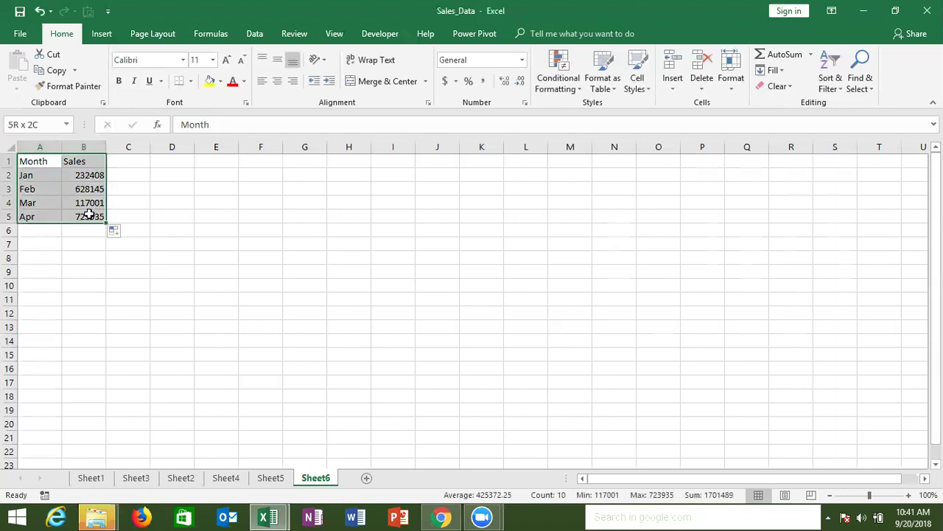
Step: Insert a 2-D clustered column chart of A1:B5 and select its vertical axis
{"action": "left_click", "coordinate": [101, 34]}
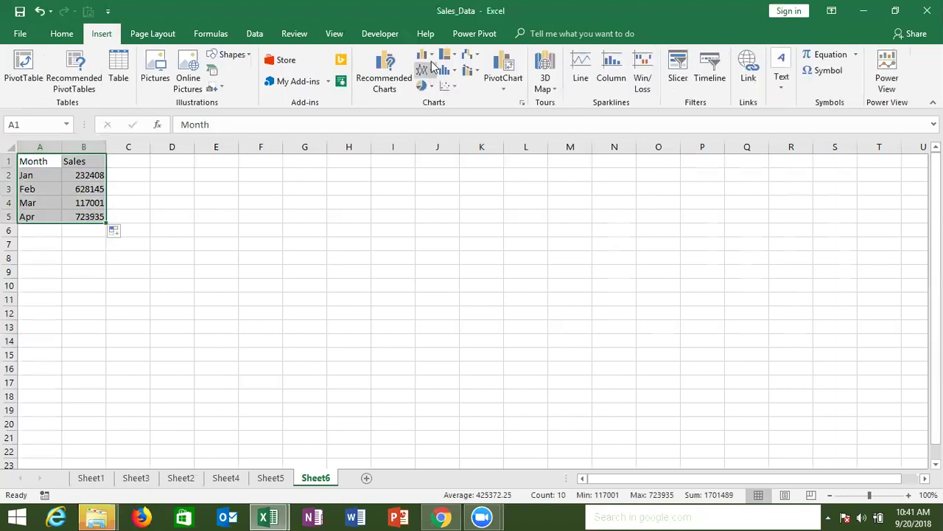
{"action": "left_click", "coordinate": [424, 55]}
{"action": "left_click", "coordinate": [435, 103]}
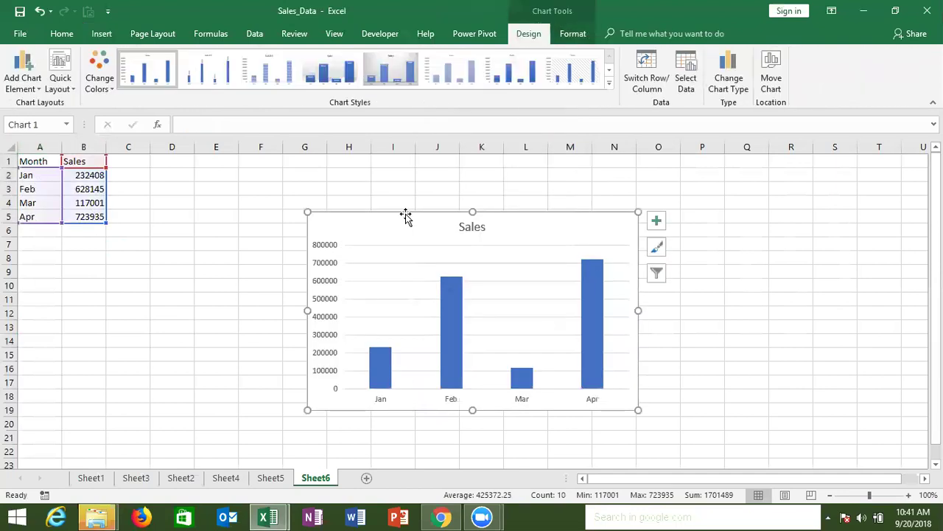
{"action": "left_click", "coordinate": [289, 226]}
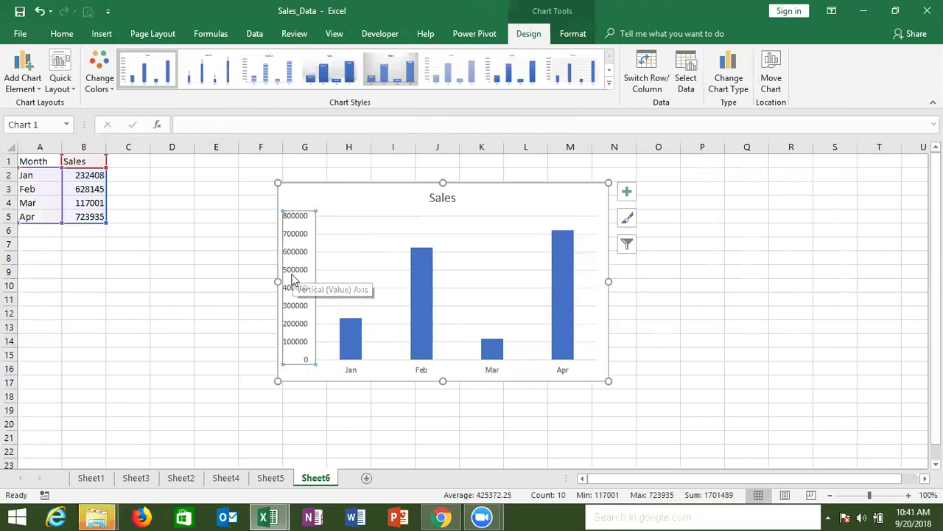
Step: Replace the vertical axis's General format code with the #,, thousands code
{"action": "right_click", "coordinate": [293, 275]}
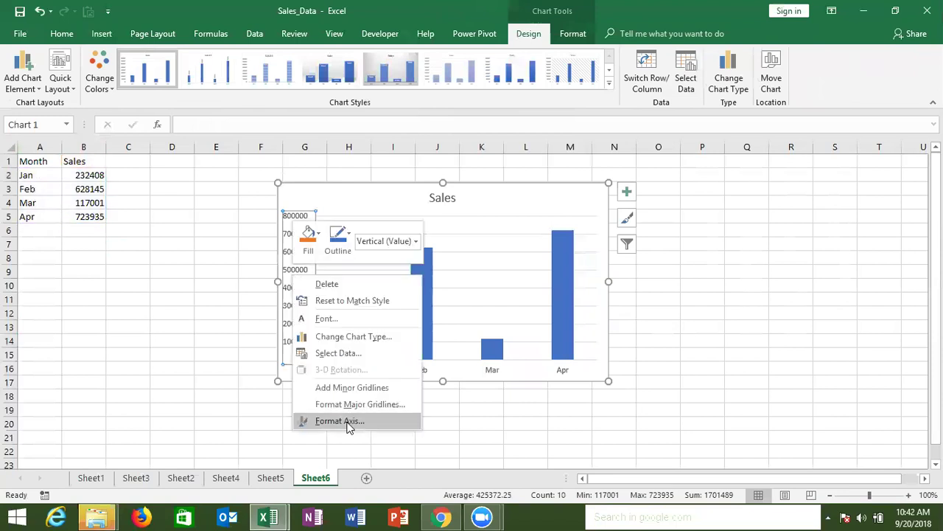
{"action": "left_click", "coordinate": [340, 421]}
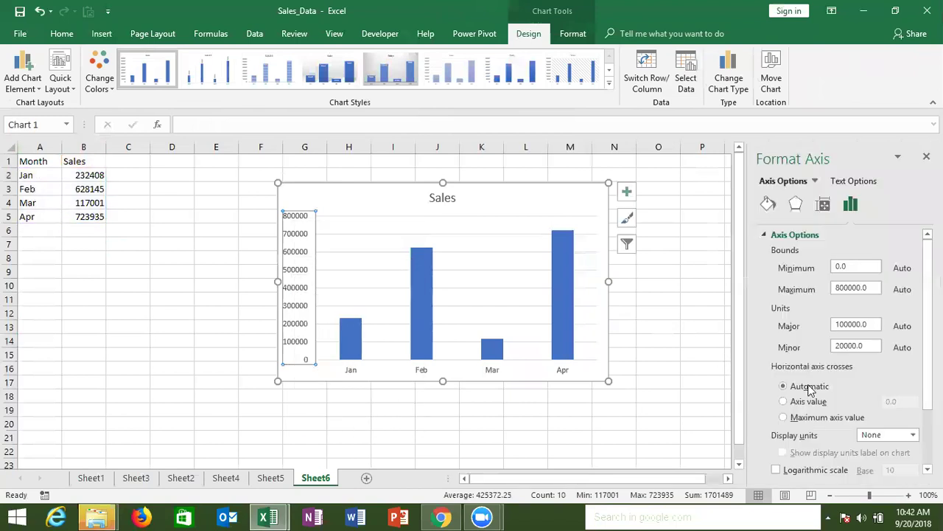
{"action": "scroll", "coordinate": [841, 368], "scroll_direction": "down", "scroll_amount": 3}
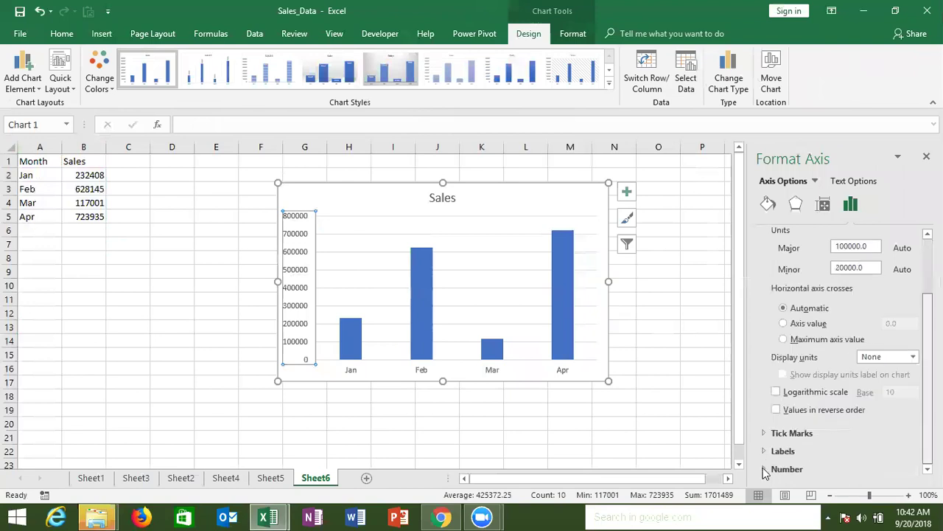
{"action": "scroll", "coordinate": [831, 432], "scroll_direction": "down", "scroll_amount": 3}
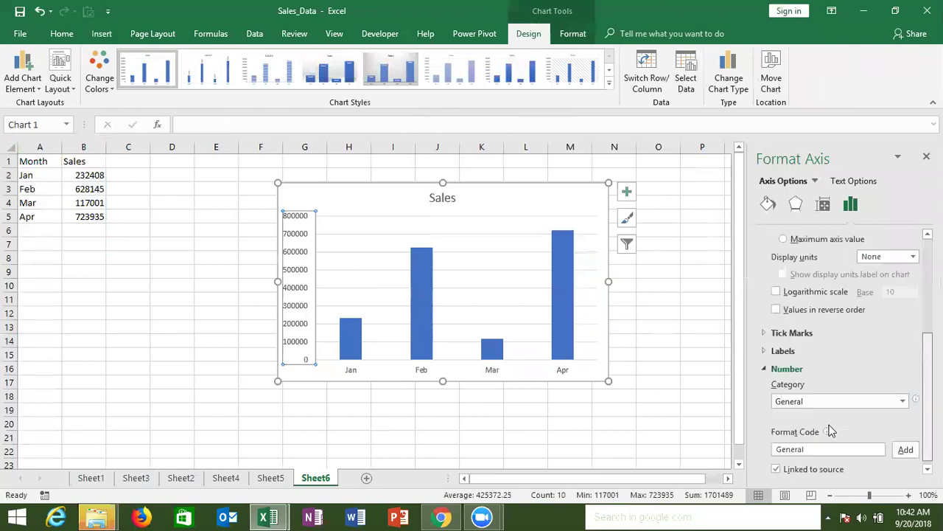
{"action": "left_click", "coordinate": [823, 441]}
{"action": "left_click_drag", "start_coordinate": [823, 441], "coordinate": [769, 441]}
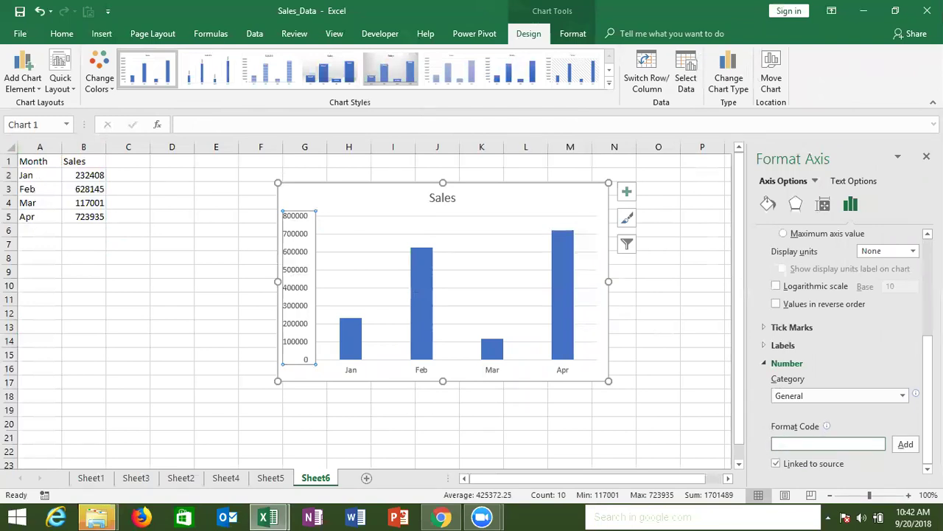
{"action": "type", "text": "#,,"}
{"action": "left_click", "coordinate": [904, 444]}
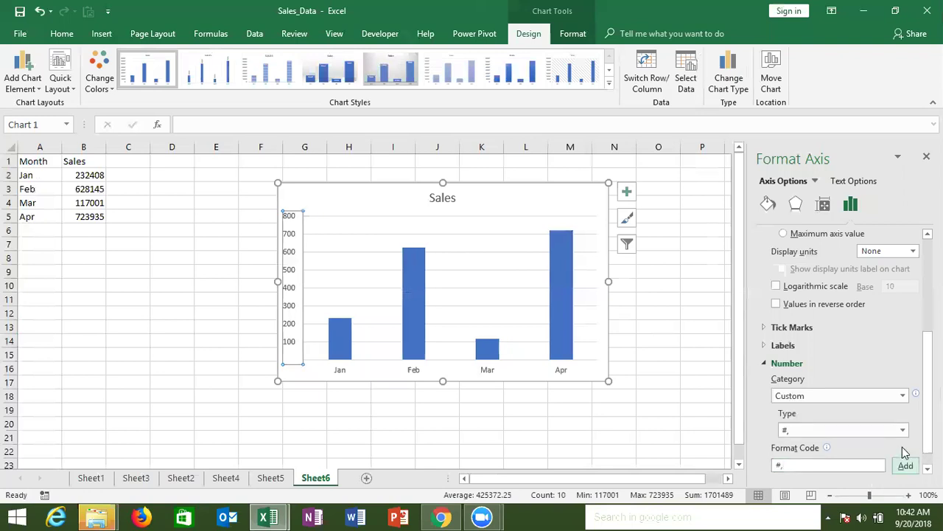
Step: Append "K" to the axis format code so values read like 800 K
{"action": "left_click", "coordinate": [841, 465]}
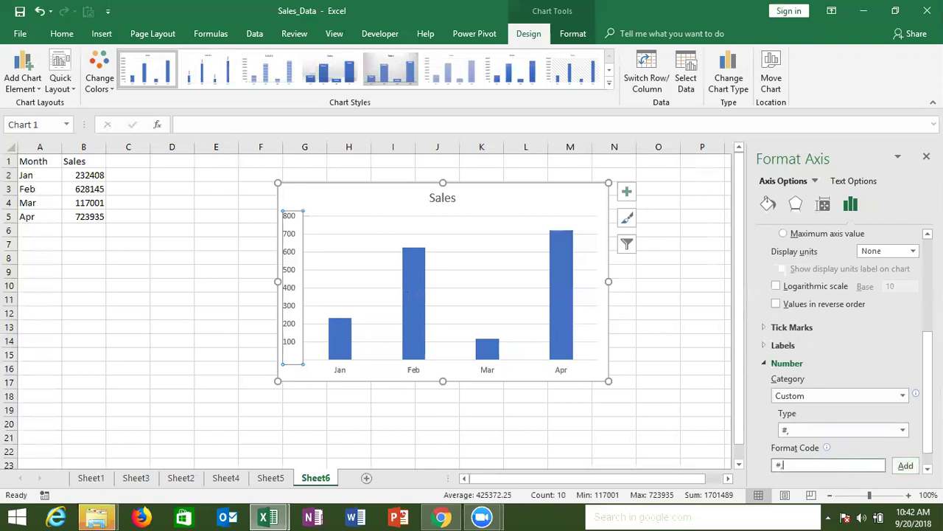
{"action": "type", "text": "\"K\""}
{"action": "left_click", "coordinate": [913, 470]}
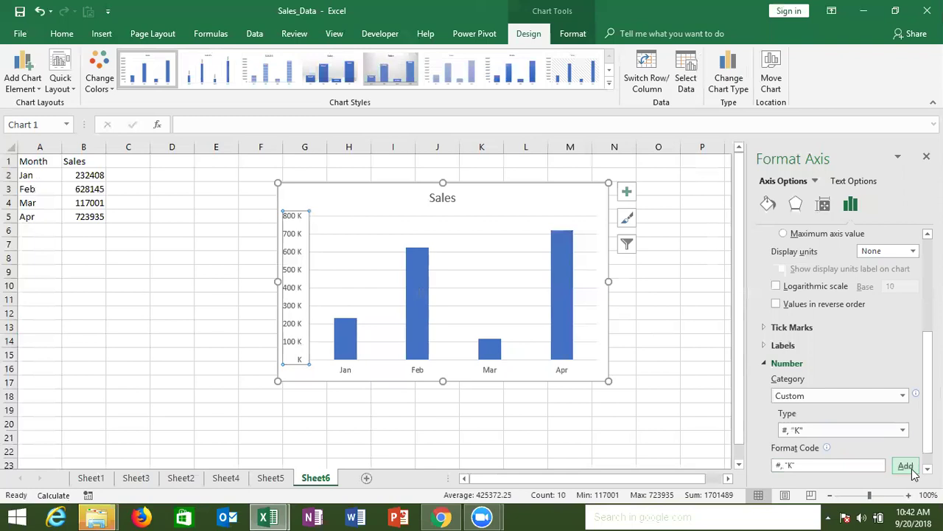
{"action": "left_click", "coordinate": [280, 438]}
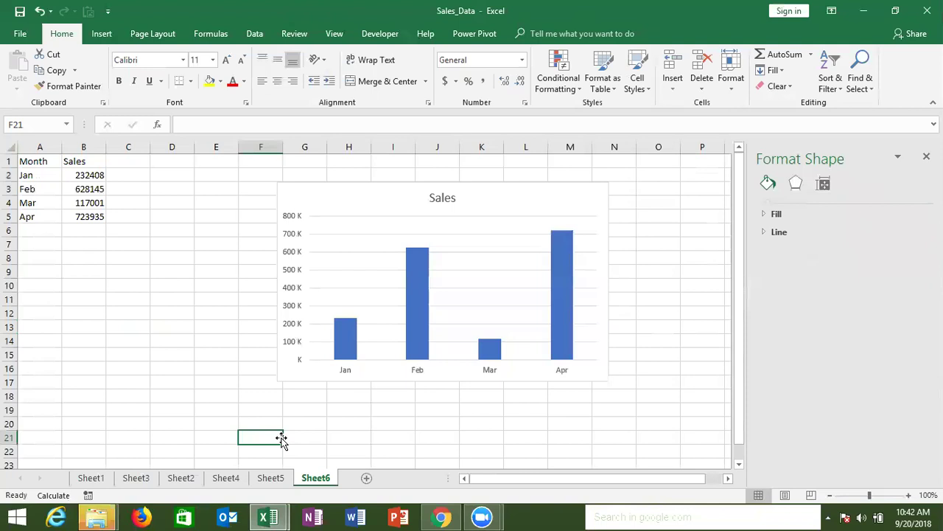
{"action": "left_click", "coordinate": [210, 399]}
{"action": "left_click", "coordinate": [441, 515]}
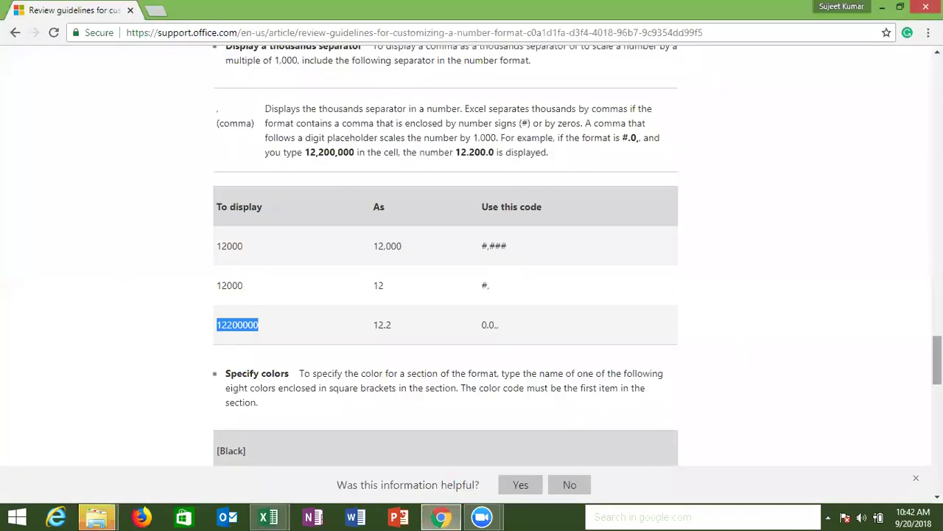
{"action": "scroll", "coordinate": [937, 361], "scroll_direction": "down", "scroll_amount": 4}
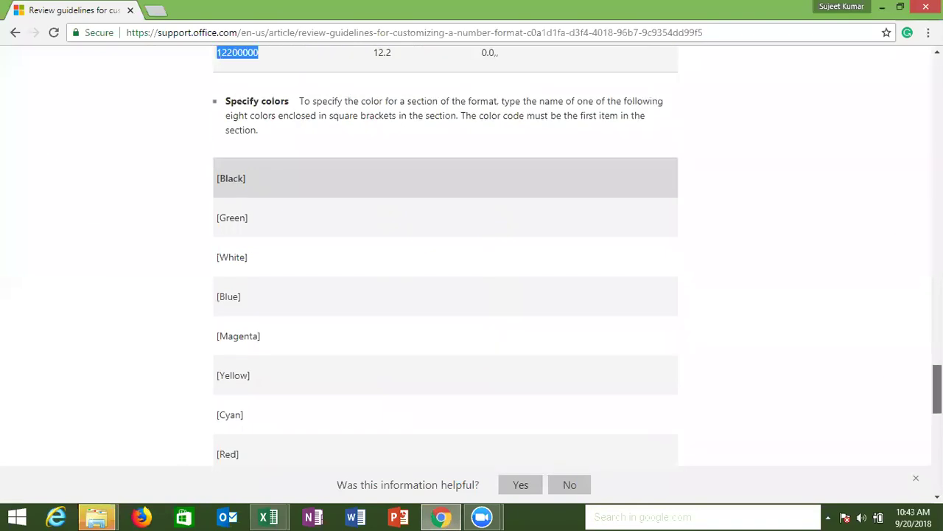
{"action": "scroll", "coordinate": [445, 254], "scroll_direction": "down", "scroll_amount": 1}
{"action": "scroll", "coordinate": [445, 254], "scroll_direction": "down", "scroll_amount": 1}
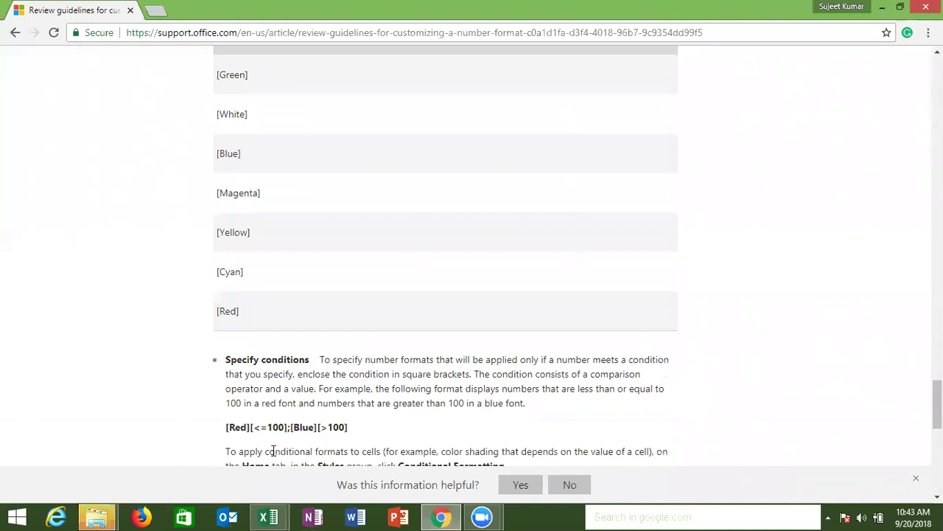
{"action": "left_click_drag", "start_coordinate": [253, 427], "coordinate": [279, 427]}
{"action": "left_click", "coordinate": [238, 431]}
{"action": "left_click_drag", "start_coordinate": [292, 428], "coordinate": [286, 427]}
{"action": "left_click_drag", "start_coordinate": [349, 428], "coordinate": [228, 429]}
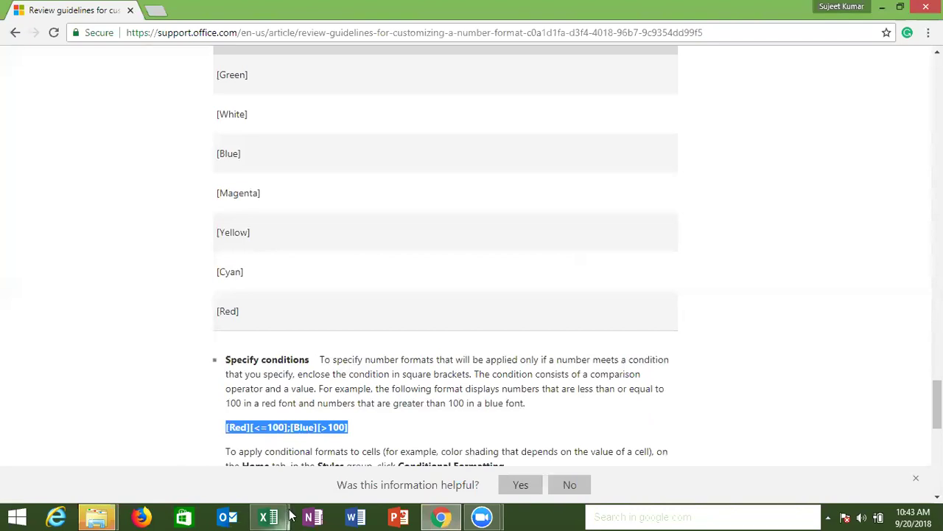
{"action": "left_click", "coordinate": [268, 516]}
{"action": "left_click", "coordinate": [299, 486]}
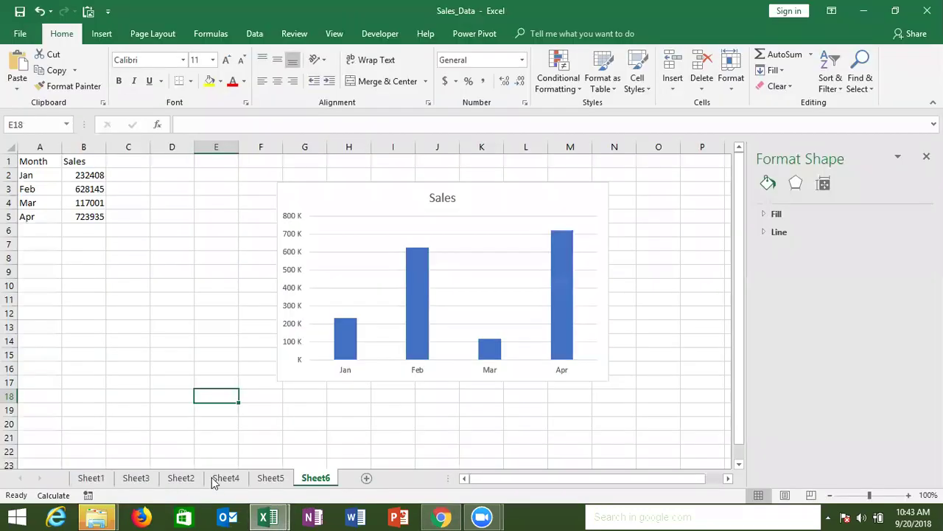
Step: Look through Sheet4 and Sheet2, then enter 55 in C15 on Sheet6
{"action": "left_click", "coordinate": [269, 477]}
{"action": "left_click", "coordinate": [208, 478]}
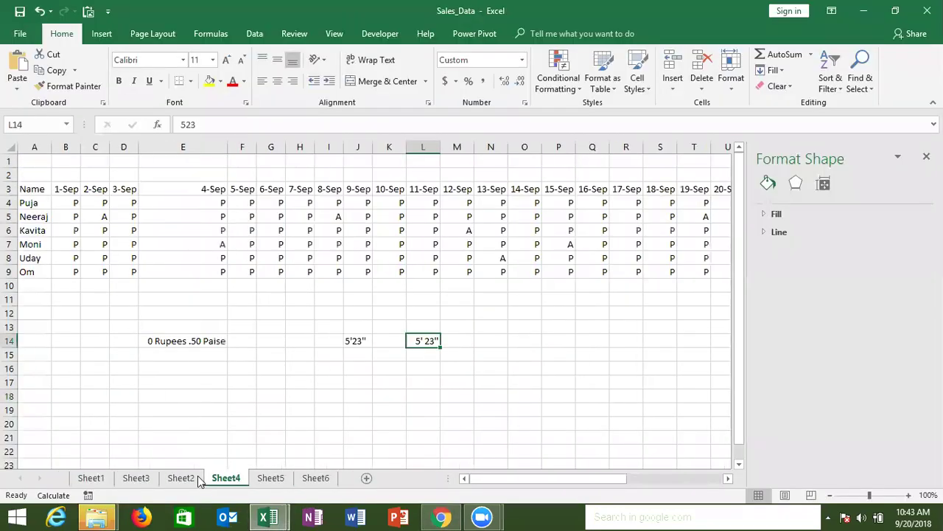
{"action": "key", "text": "ctrl+Page_Up"}
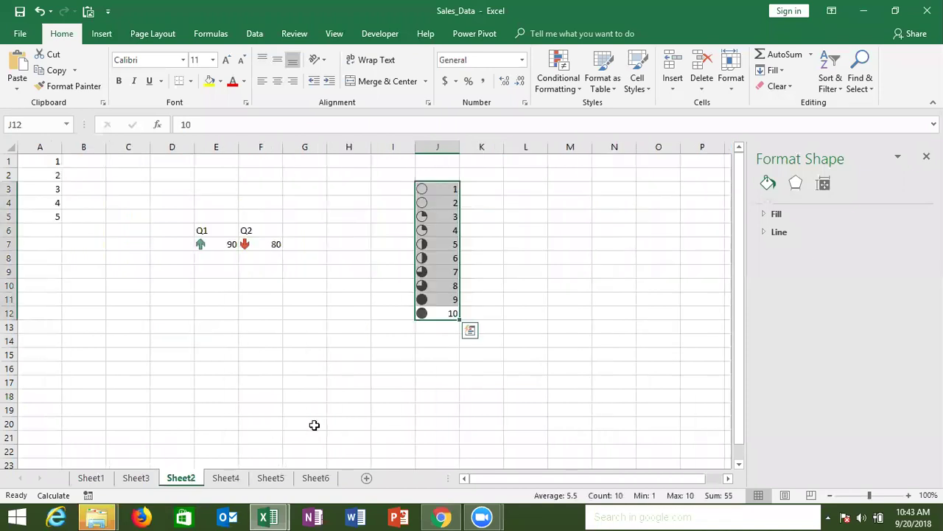
{"action": "left_click", "coordinate": [316, 477]}
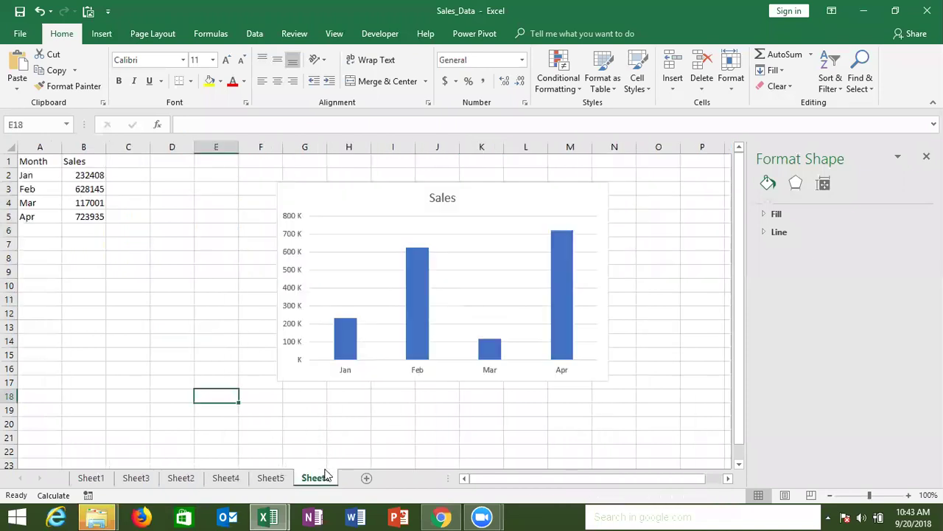
{"action": "left_click", "coordinate": [133, 361]}
{"action": "double_click", "coordinate": [133, 361]}
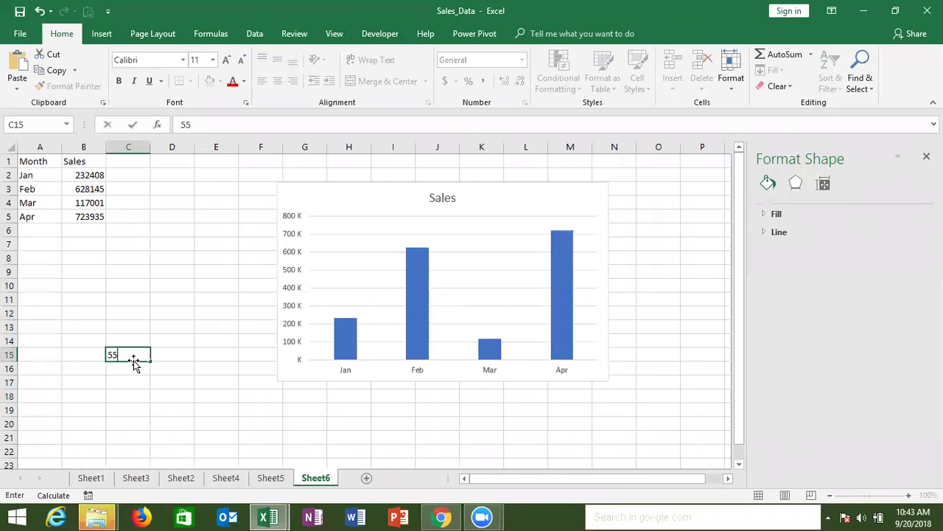
{"action": "key", "text": "Return"}
{"action": "key", "text": "Up"}
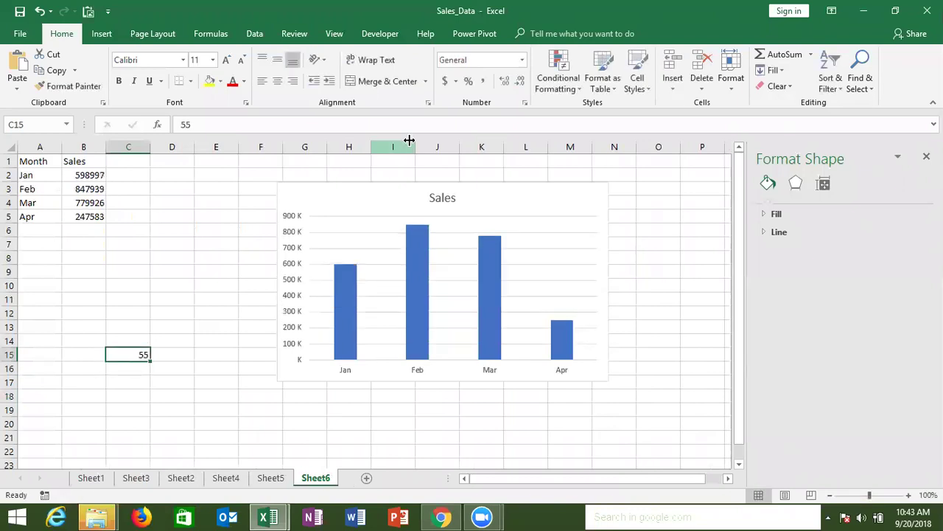
Step: Give C15 the custom format [Red][<=100];[Blue][>100]
{"action": "left_click", "coordinate": [526, 104]}
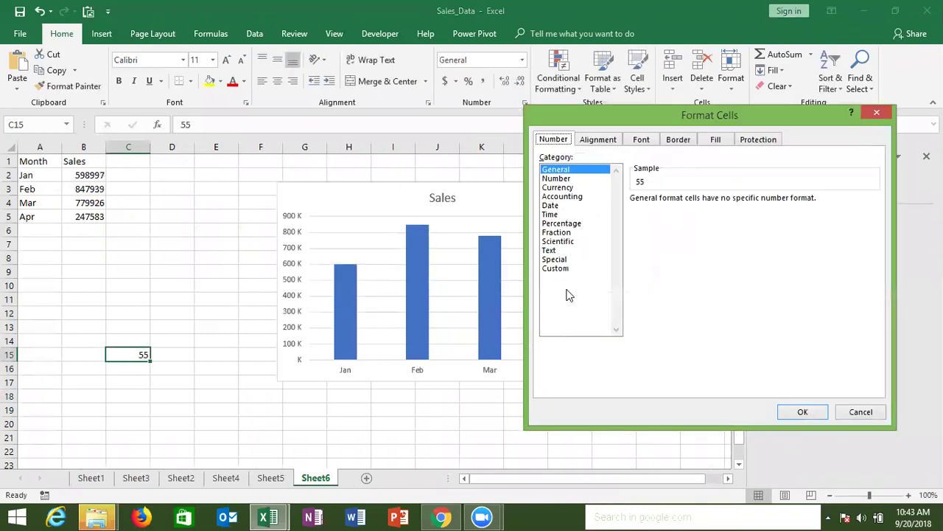
{"action": "left_click", "coordinate": [566, 267]}
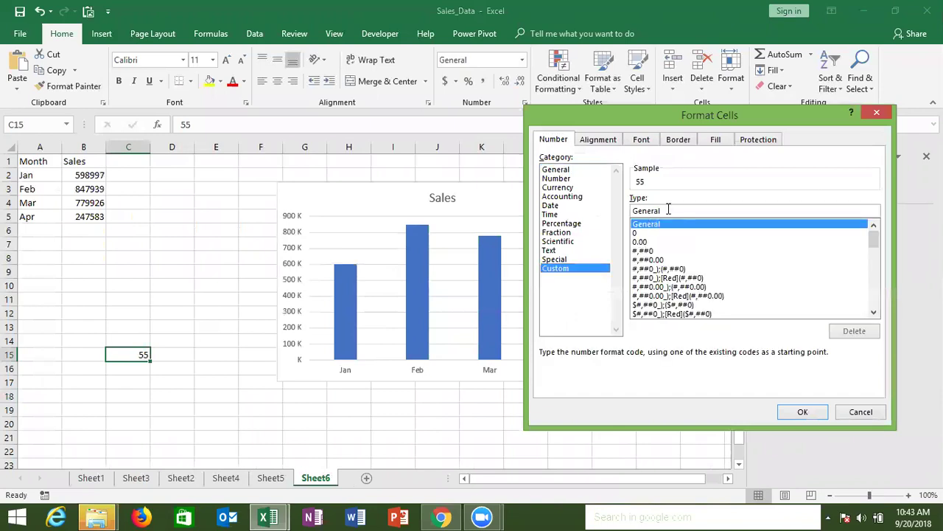
{"action": "left_click_drag", "start_coordinate": [667, 210], "coordinate": [619, 210]}
{"action": "type", "text": "[Red][<=100];[Blue][>100]"}
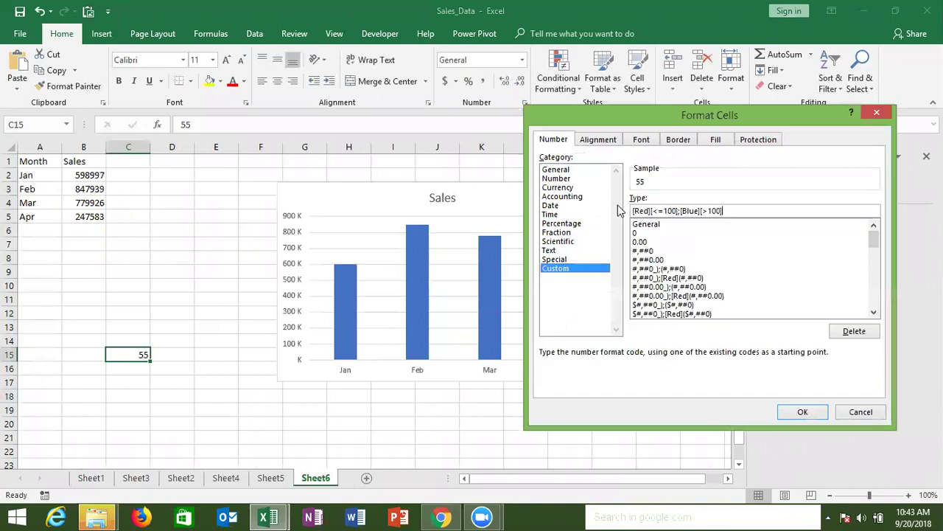
{"action": "left_click", "coordinate": [803, 412]}
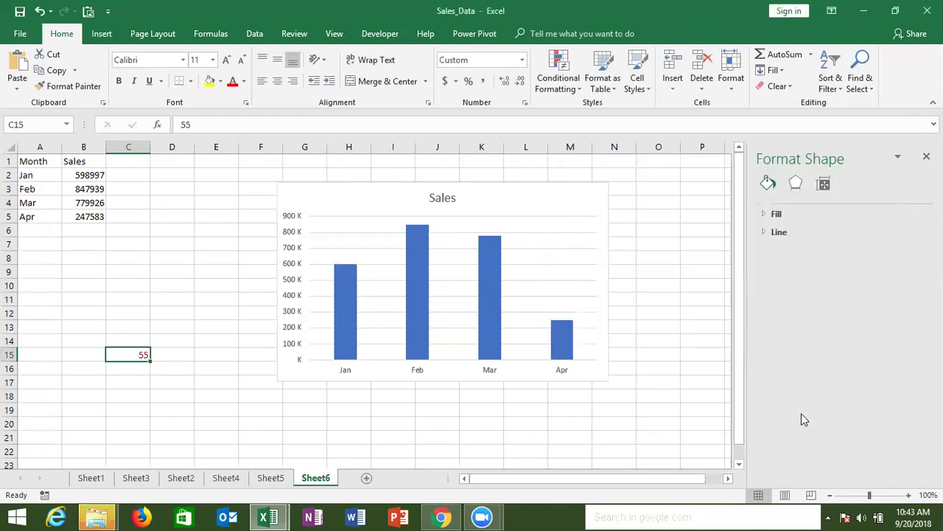
Step: Enter 965 in C15 to test the blue colour and recheck its format
{"action": "type", "text": "965"}
{"action": "key", "text": "Return"}
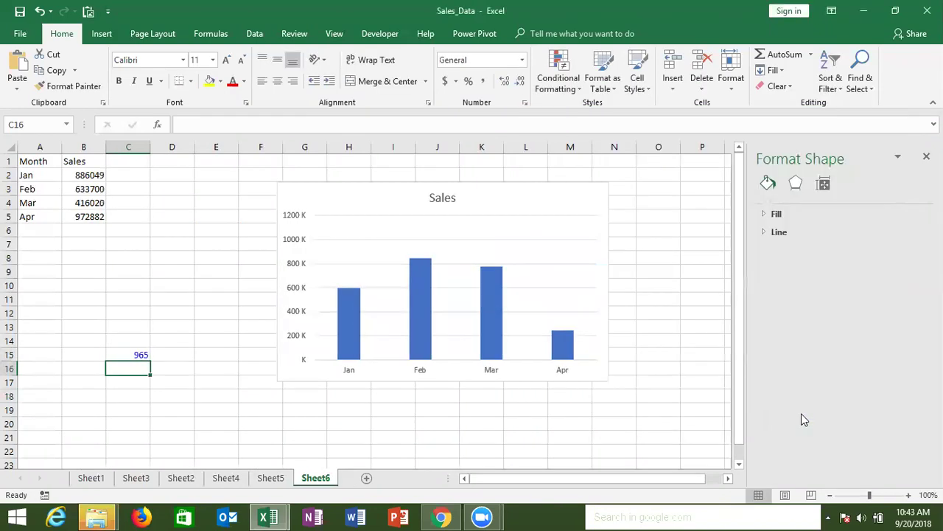
{"action": "key", "text": "Up"}
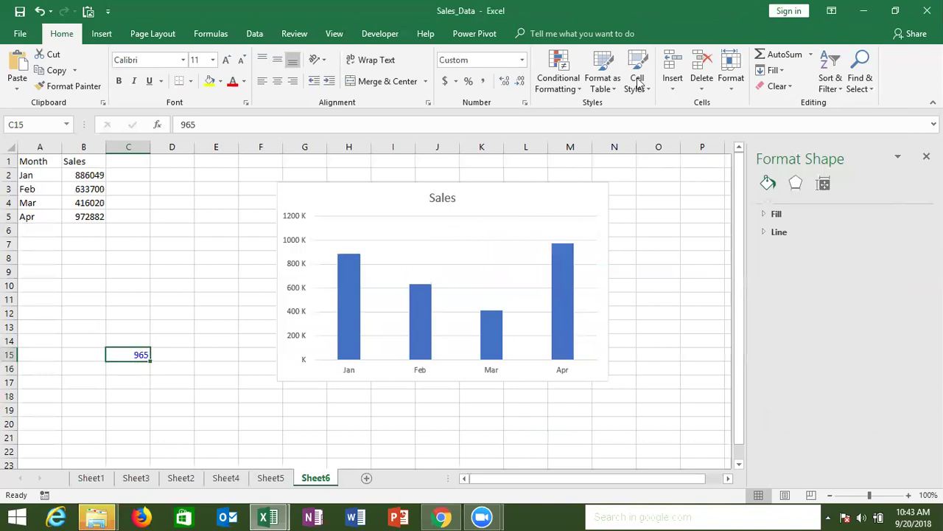
{"action": "left_click", "coordinate": [525, 103]}
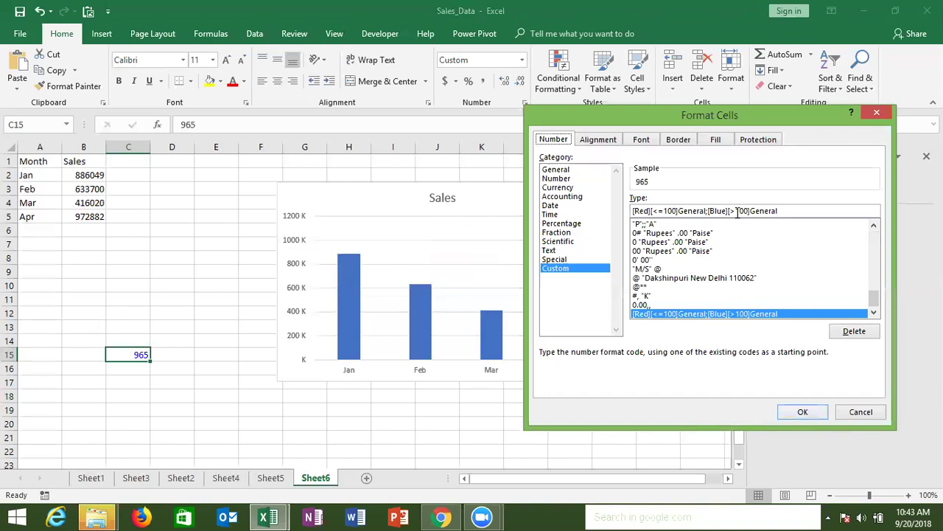
{"action": "left_click", "coordinate": [805, 413]}
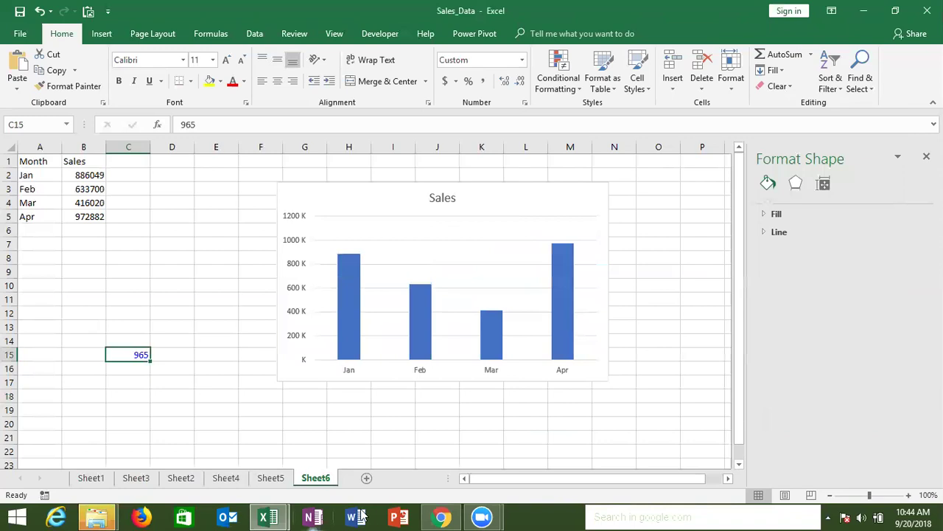
Step: Return to the support article and highlight its list of colour names
{"action": "left_click", "coordinate": [441, 516]}
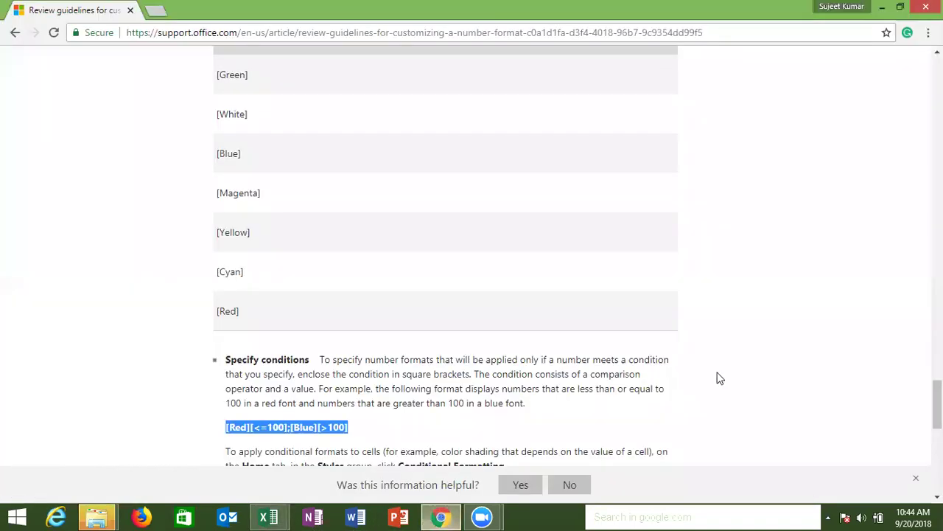
{"action": "scroll", "coordinate": [937, 405], "scroll_direction": "up", "scroll_amount": 3}
{"action": "scroll", "coordinate": [469, 424], "scroll_direction": "down", "scroll_amount": 2}
{"action": "left_click_drag", "start_coordinate": [254, 428], "coordinate": [214, 144]}
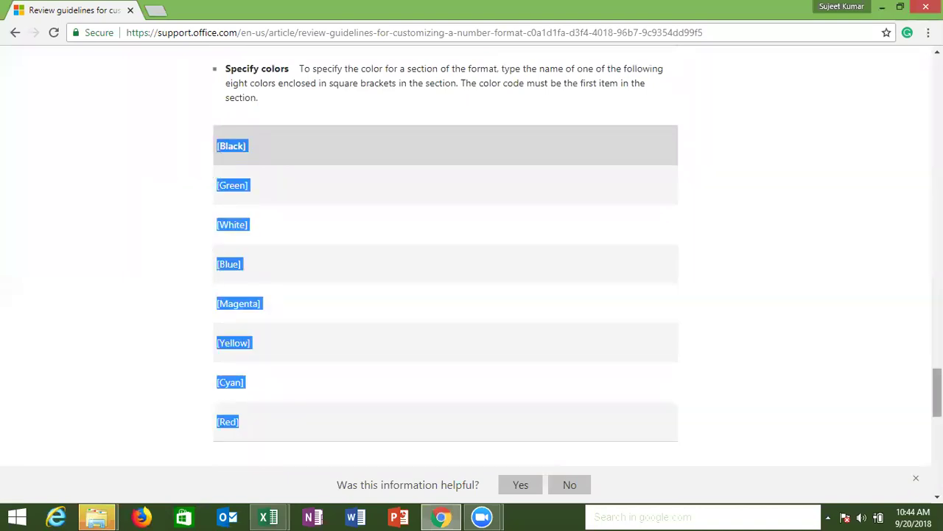
{"action": "scroll", "coordinate": [936, 390], "scroll_direction": "down", "scroll_amount": 4}
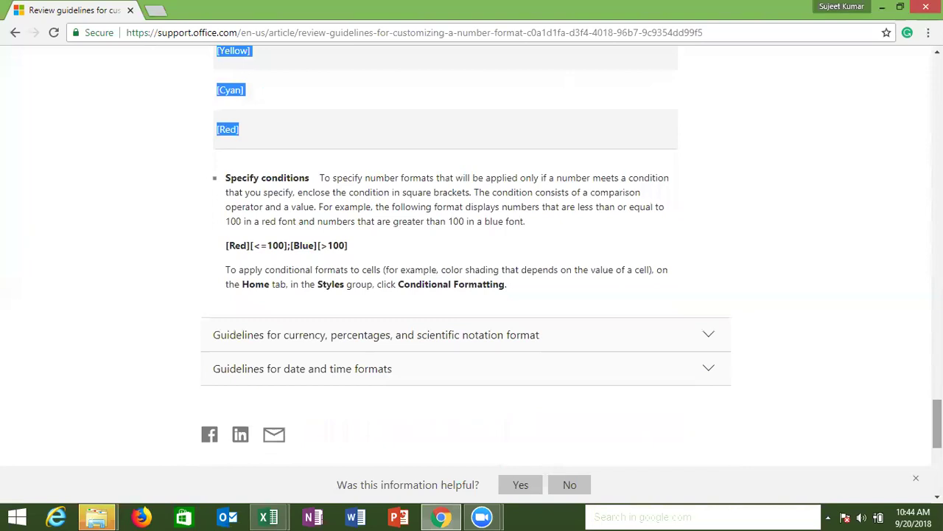
Step: Expand the currency, percentages and scientific notation guidelines and read down to date and time formats
{"action": "left_click", "coordinate": [646, 342]}
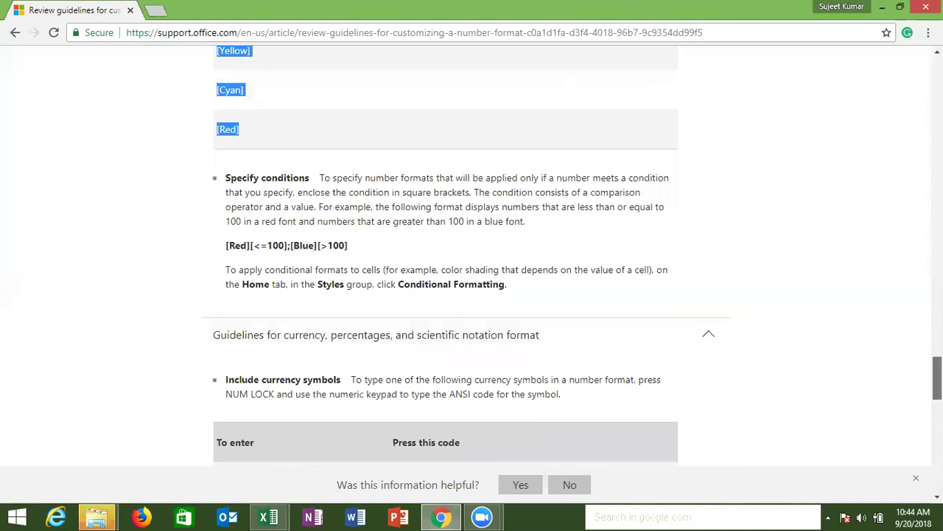
{"action": "scroll", "coordinate": [937, 378], "scroll_direction": "down", "scroll_amount": 4}
{"action": "scroll", "coordinate": [471, 258], "scroll_direction": "down", "scroll_amount": 2}
{"action": "scroll", "coordinate": [471, 258], "scroll_direction": "up", "scroll_amount": 2}
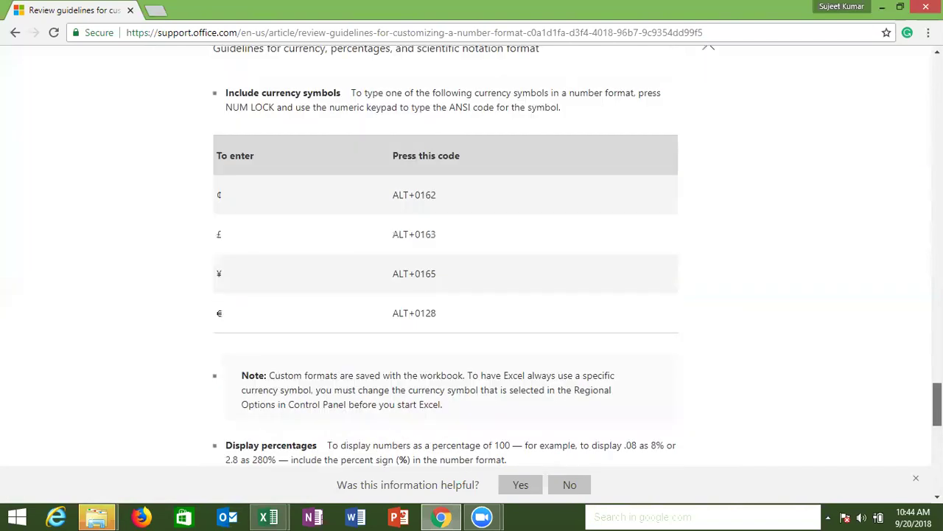
{"action": "scroll", "coordinate": [472, 258], "scroll_direction": "down", "scroll_amount": 2}
{"action": "scroll", "coordinate": [937, 418], "scroll_direction": "down", "scroll_amount": 2}
{"action": "scroll", "coordinate": [937, 418], "scroll_direction": "down", "scroll_amount": 4}
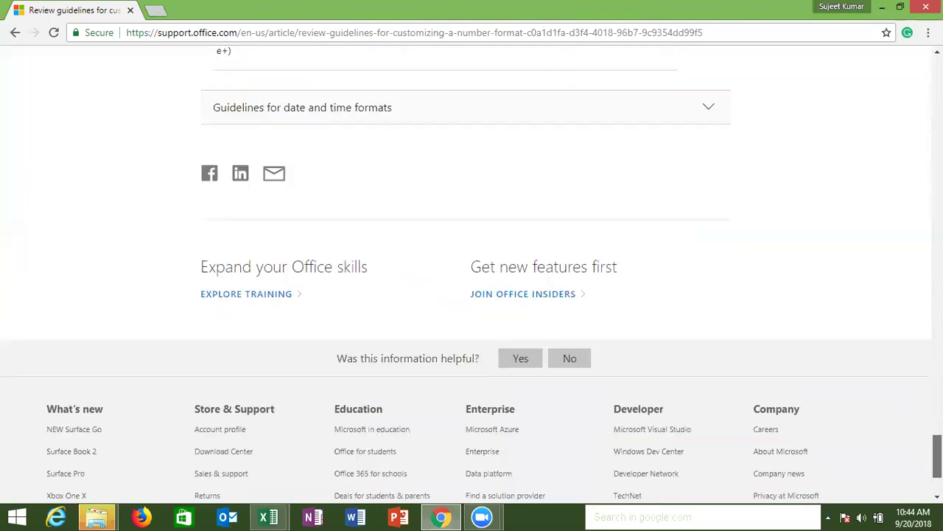
Step: Expand the date and time guidelines and highlight the mmm and mmmmm month codes
{"action": "left_click", "coordinate": [471, 120]}
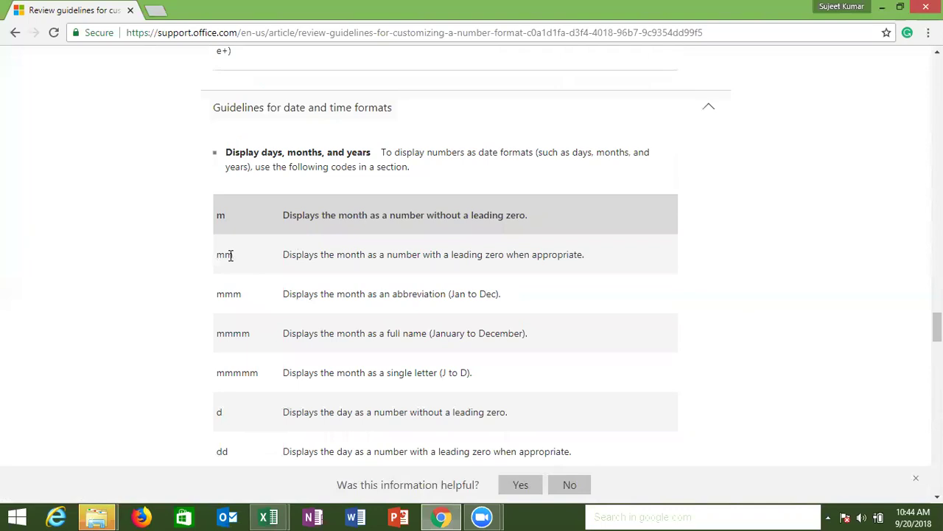
{"action": "double_click", "coordinate": [223, 297]}
{"action": "left_click", "coordinate": [487, 298]}
{"action": "left_click", "coordinate": [499, 346]}
{"action": "double_click", "coordinate": [233, 373]}
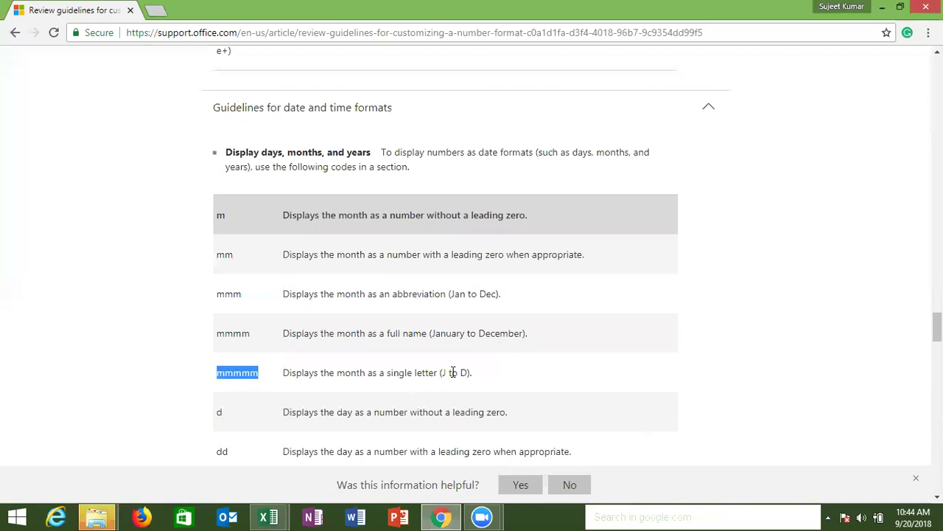
{"action": "left_click_drag", "start_coordinate": [441, 372], "coordinate": [449, 373]}
{"action": "left_click", "coordinate": [463, 373]}
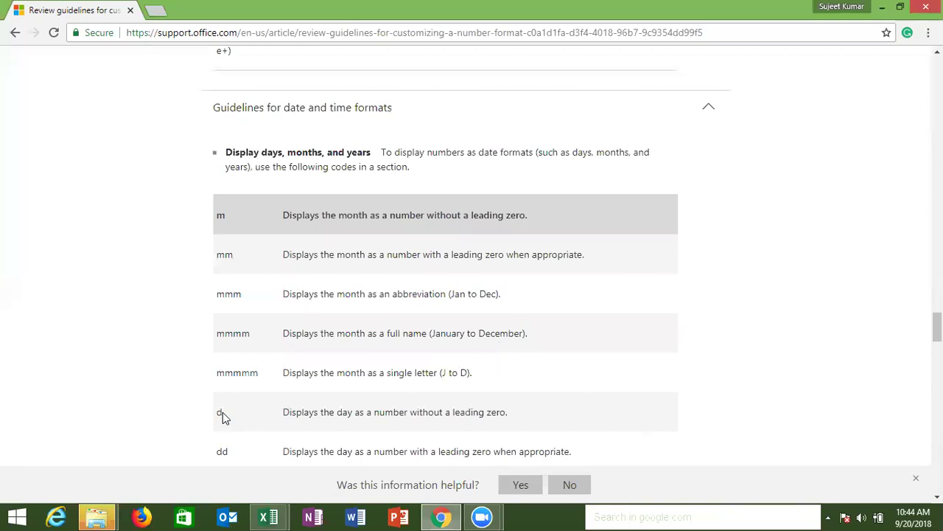
Step: Scroll to the elapsed minute and second codes and select the AM/PM code
{"action": "left_click_drag", "start_coordinate": [937, 328], "coordinate": [937, 415]}
{"action": "scroll", "coordinate": [440, 260], "scroll_direction": "down", "scroll_amount": 1}
{"action": "scroll", "coordinate": [440, 259], "scroll_direction": "up", "scroll_amount": 4}
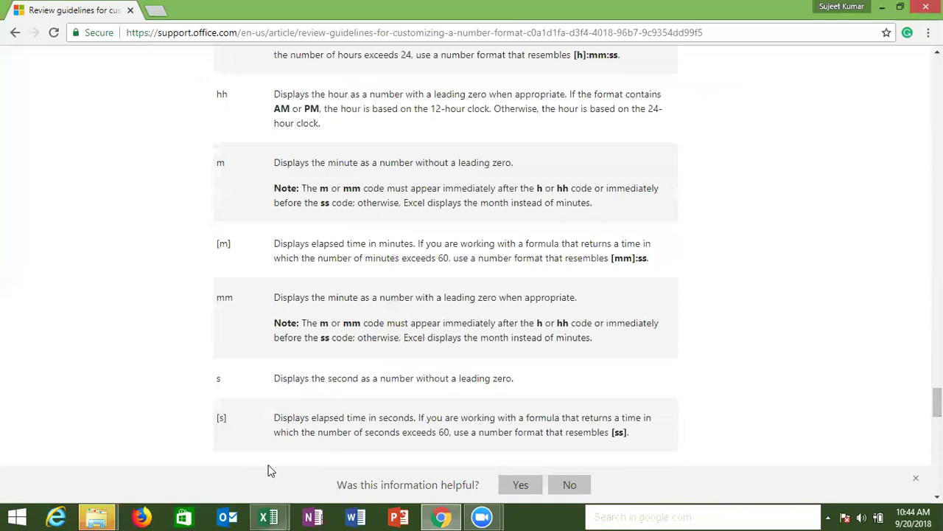
{"action": "left_click_drag", "start_coordinate": [936, 402], "coordinate": [936, 393]}
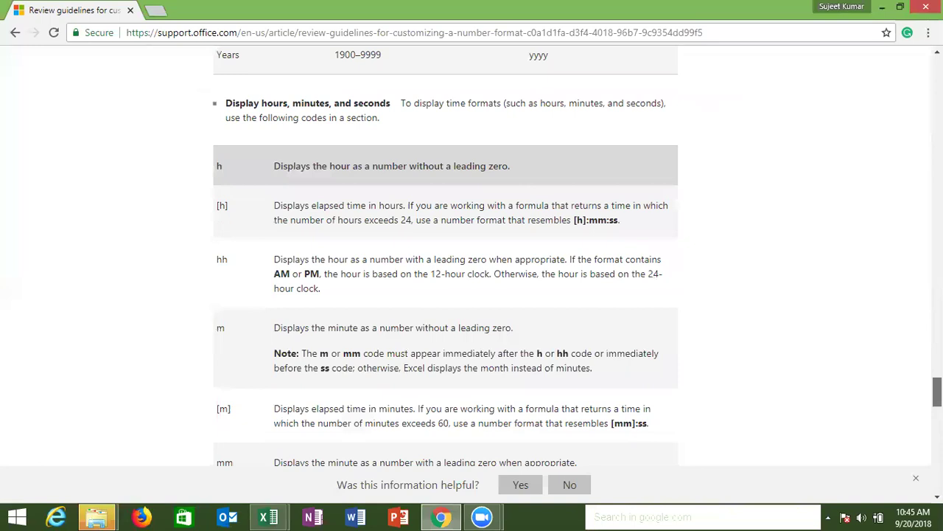
{"action": "scroll", "coordinate": [354, 399], "scroll_direction": "down", "scroll_amount": 4}
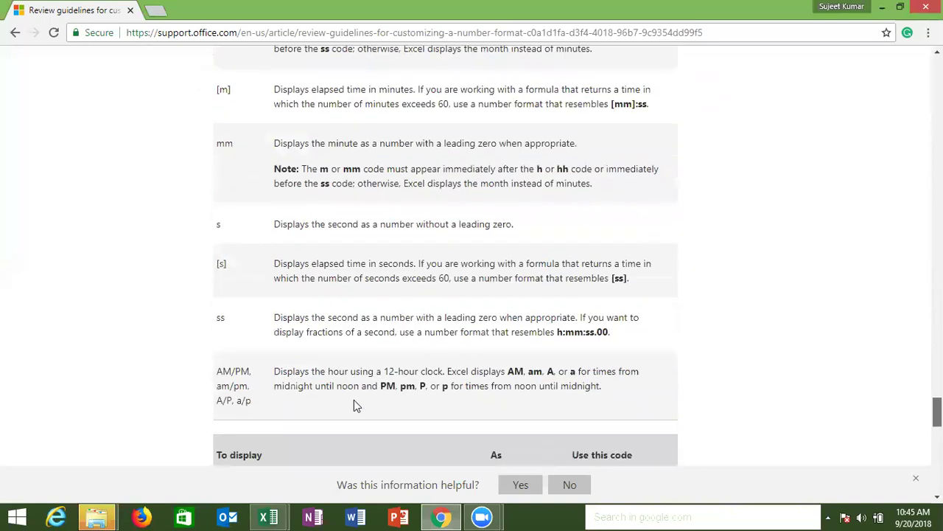
{"action": "left_click_drag", "start_coordinate": [252, 370], "coordinate": [218, 370]}
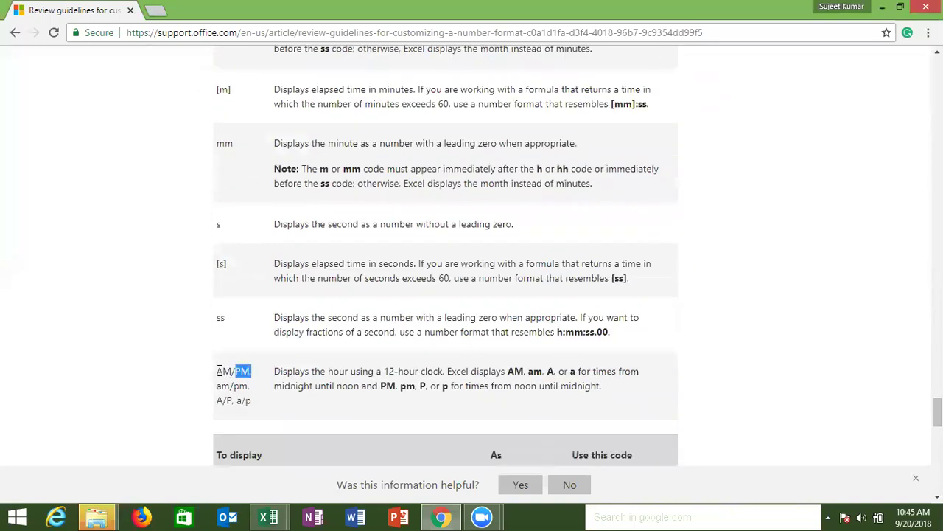
{"action": "left_click", "coordinate": [267, 515]}
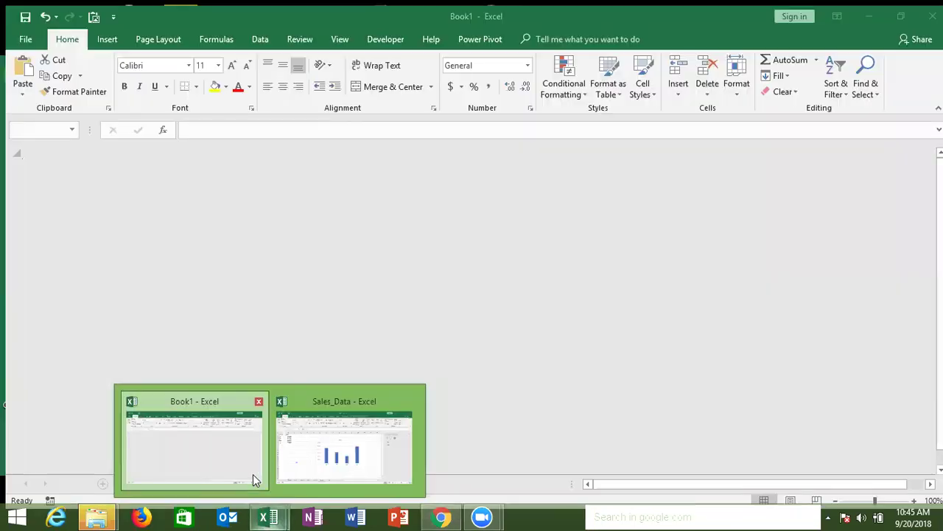
Step: Enter the time 45:30 in cell D9 of Book1
{"action": "left_click", "coordinate": [253, 474]}
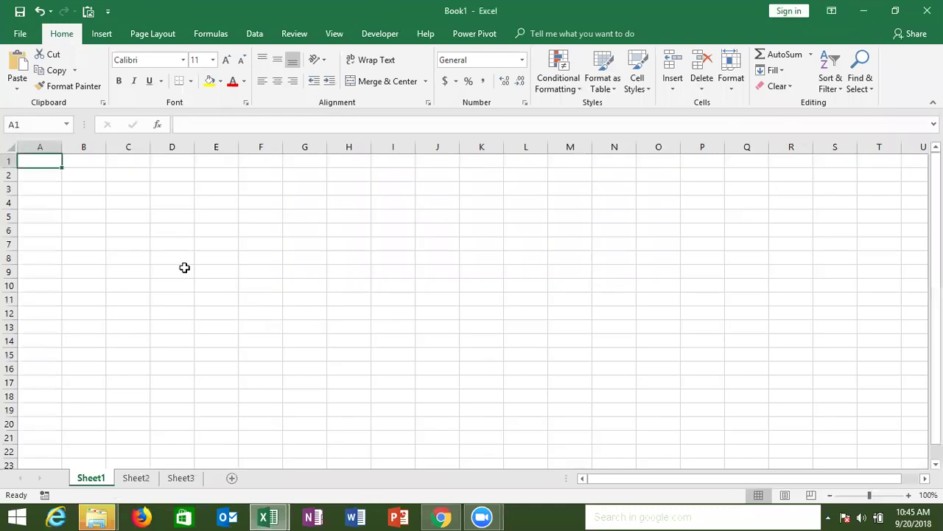
{"action": "left_click", "coordinate": [185, 269]}
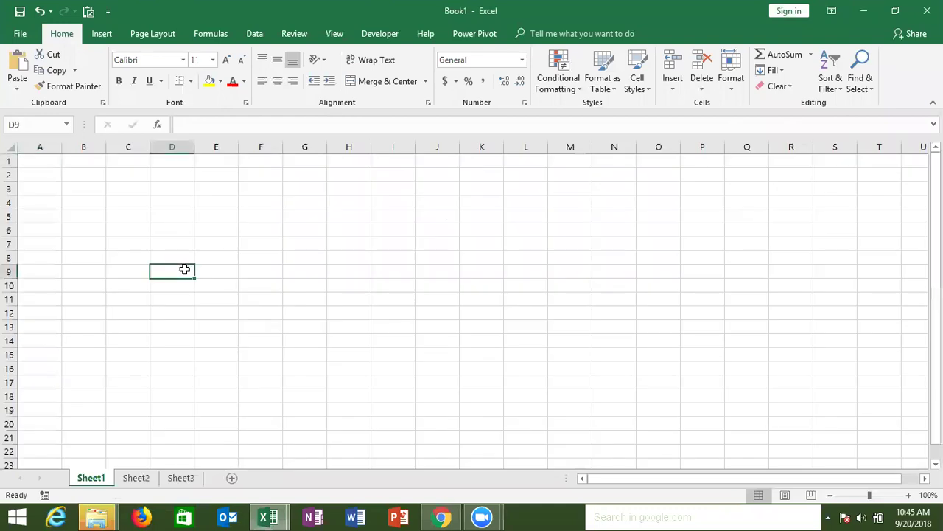
{"action": "type", "text": "1"}
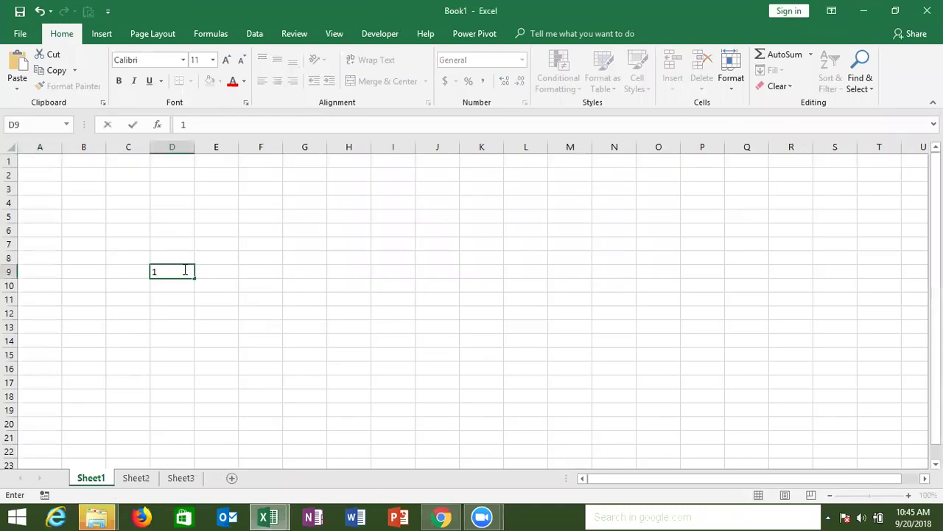
{"action": "key", "text": "BackSpace"}
{"action": "type", "text": "45:30"}
{"action": "key", "text": "Return"}
{"action": "key", "text": "Up"}
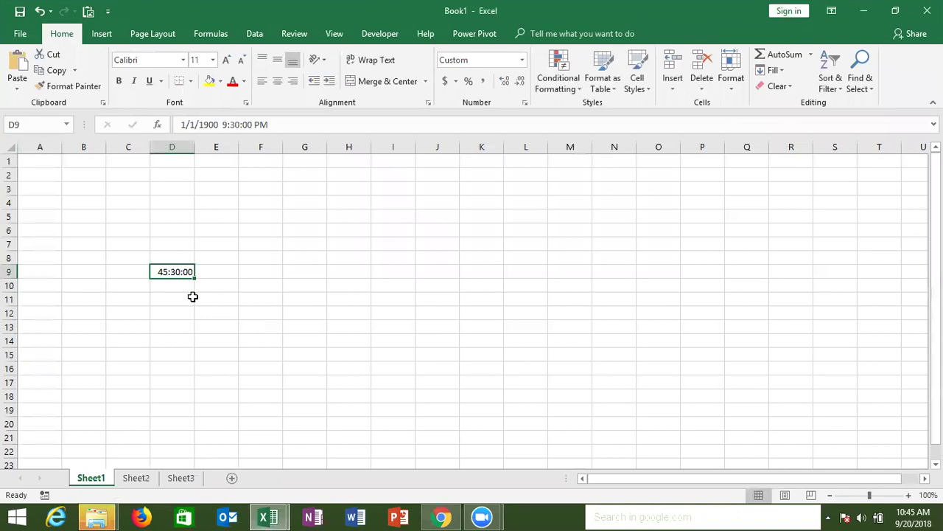
Step: Apply the custom format [m] to D9 so it shows 2730
{"action": "left_click", "coordinate": [525, 103]}
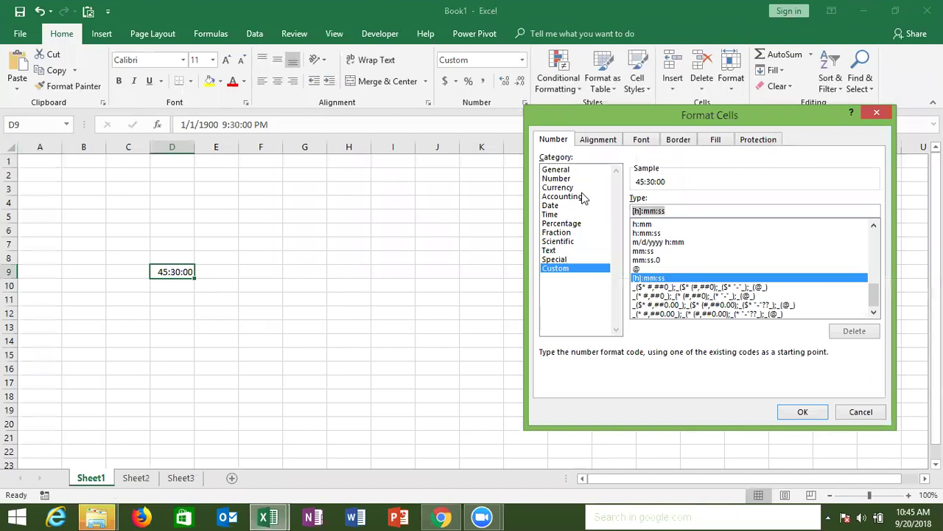
{"action": "type", "text": "["}
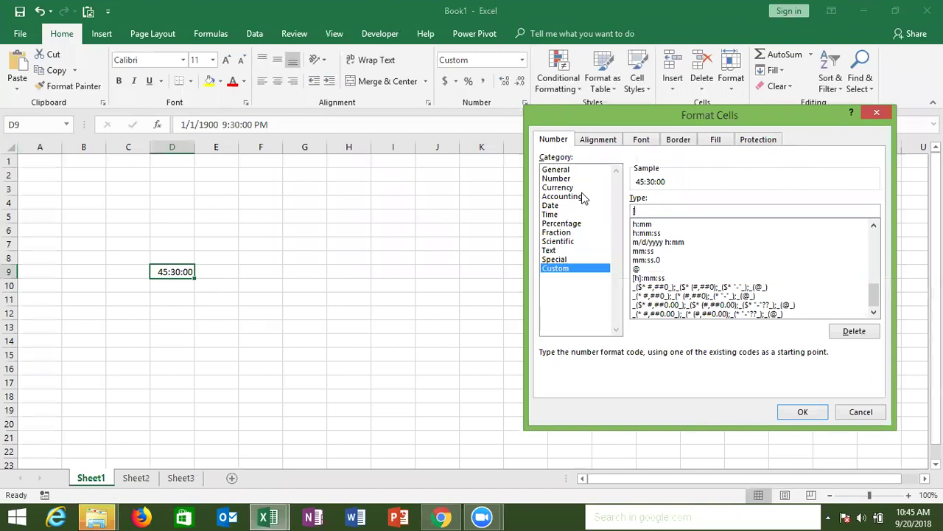
{"action": "type", "text": "m"}
{"action": "type", "text": "]"}
{"action": "left_click", "coordinate": [801, 411]}
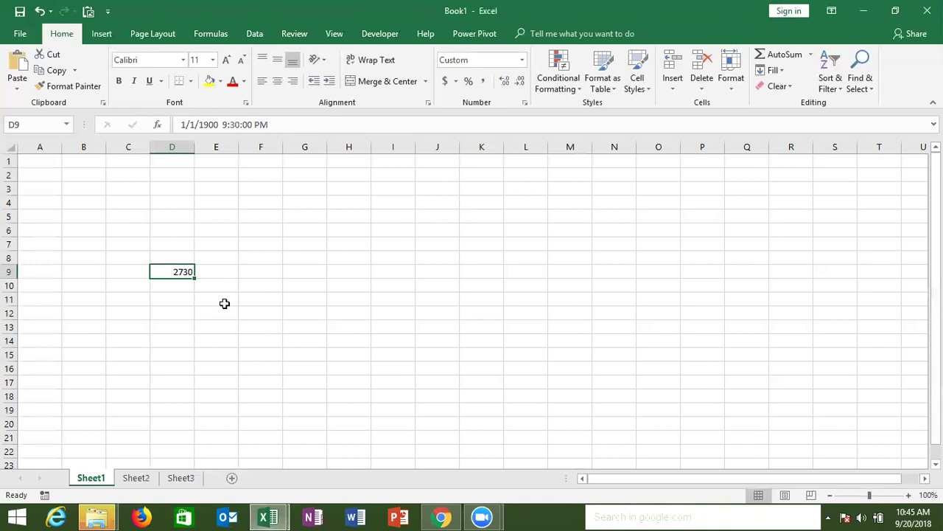
Step: Undo D9's minutes format and enter =TEXT(D9,"[h]") in E9, showing 45 hours
{"action": "key", "text": "ctrl+z"}
{"action": "left_click", "coordinate": [212, 274]}
{"action": "type", "text": "=te"}
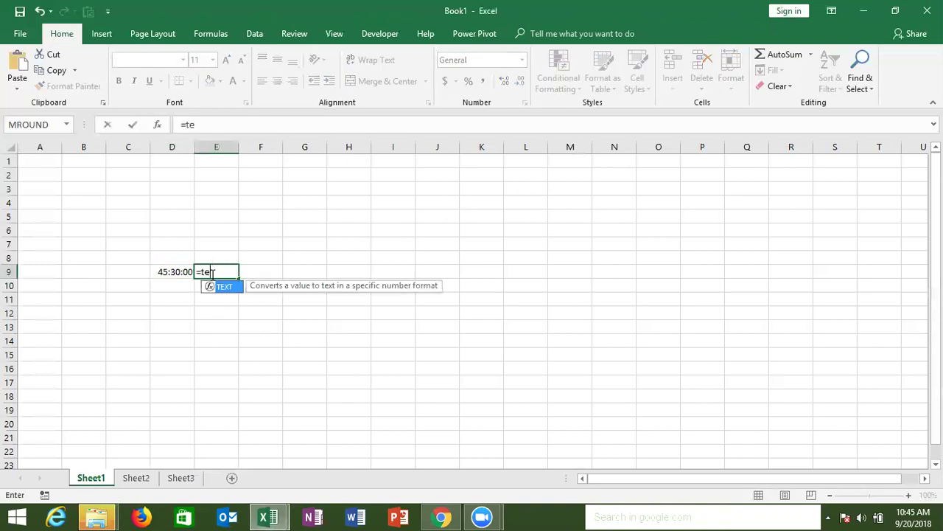
{"action": "key", "text": "Tab"}
{"action": "key", "text": "Left"}
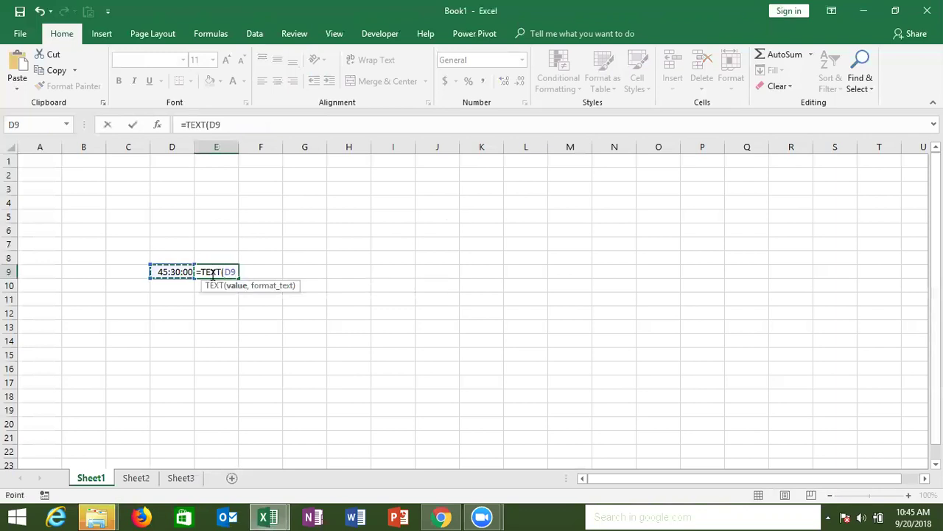
{"action": "type", "text": ",\""}
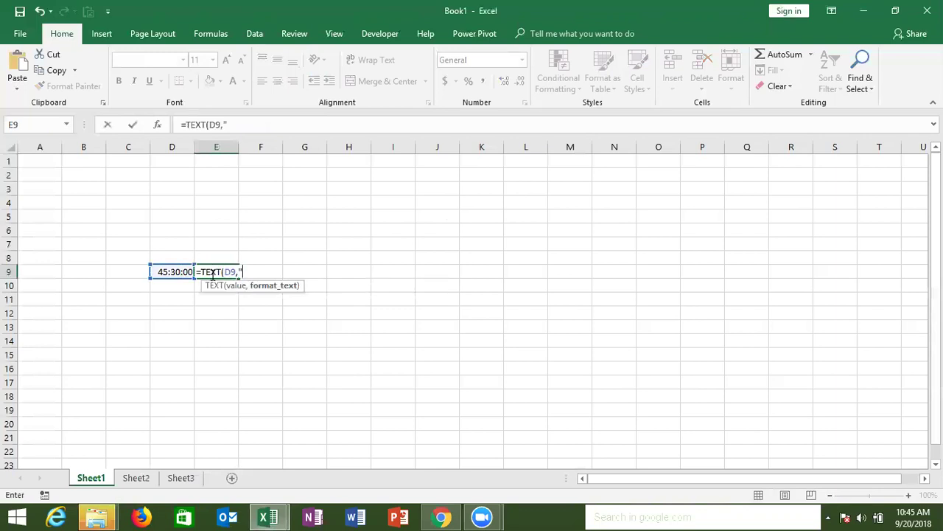
{"action": "type", "text": "[h]\")"}
{"action": "key", "text": "ctrl+Return"}
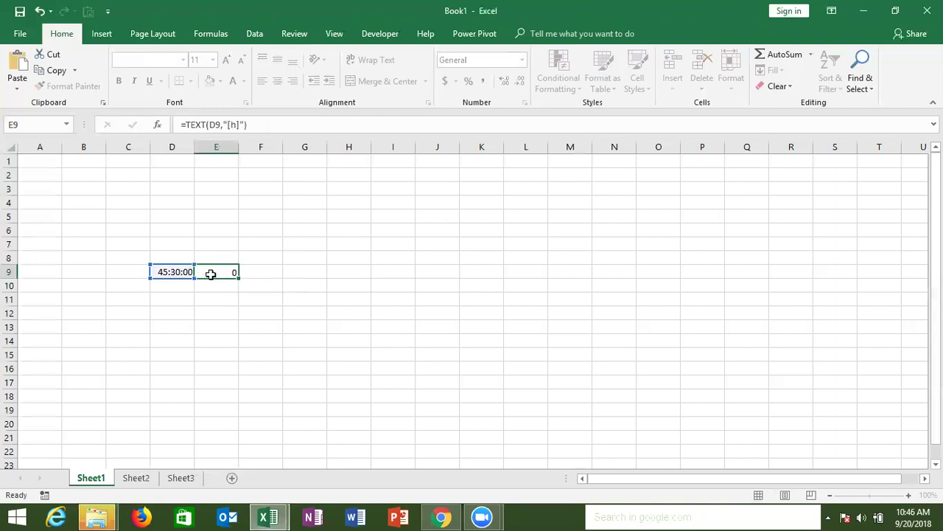
{"action": "key", "text": "Return"}
Step: Change E9's format code to [m], then to [s], giving 163800 seconds
{"action": "left_click", "coordinate": [210, 273]}
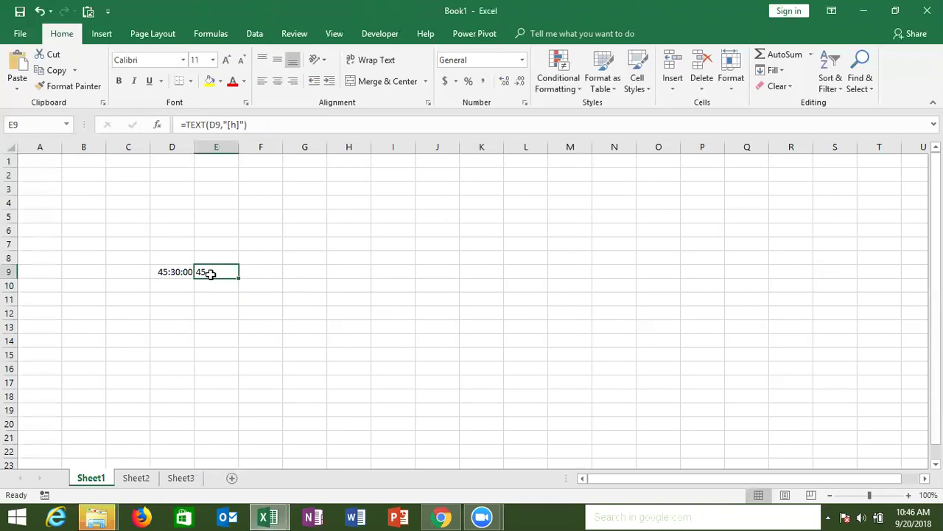
{"action": "left_click", "coordinate": [236, 126]}
{"action": "key", "text": "BackSpace"}
{"action": "key", "text": "BackSpace"}
{"action": "type", "text": "m"}
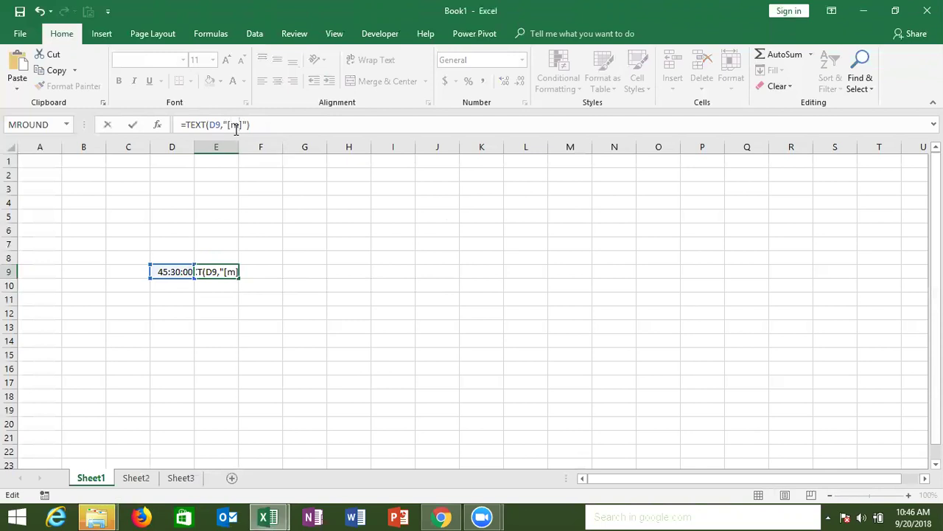
{"action": "key", "text": "Return"}
{"action": "key", "text": "Return"}
{"action": "key", "text": "Up"}
{"action": "key", "text": "Up"}
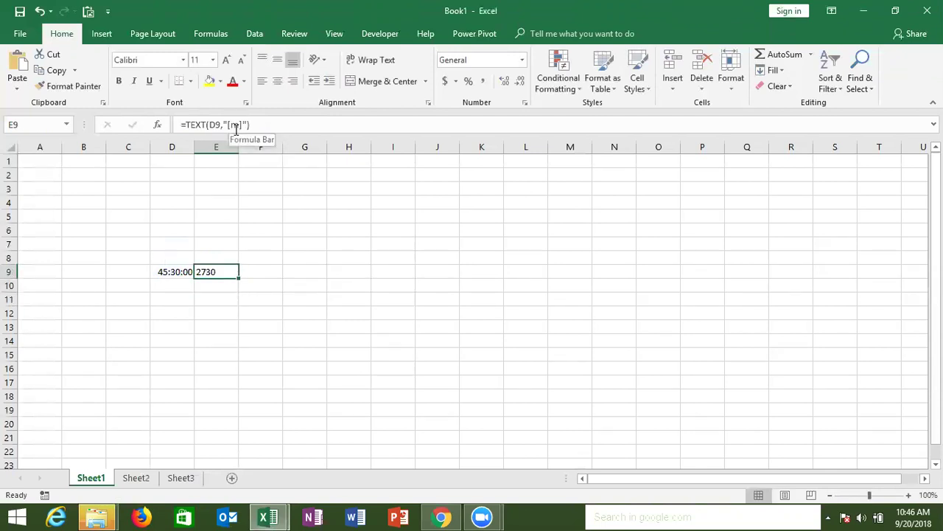
{"action": "left_click", "coordinate": [238, 125]}
{"action": "left_click", "coordinate": [237, 126]}
{"action": "key", "text": "BackSpace"}
{"action": "type", "text": "s"}
{"action": "key", "text": "Return"}
{"action": "key", "text": "Up"}
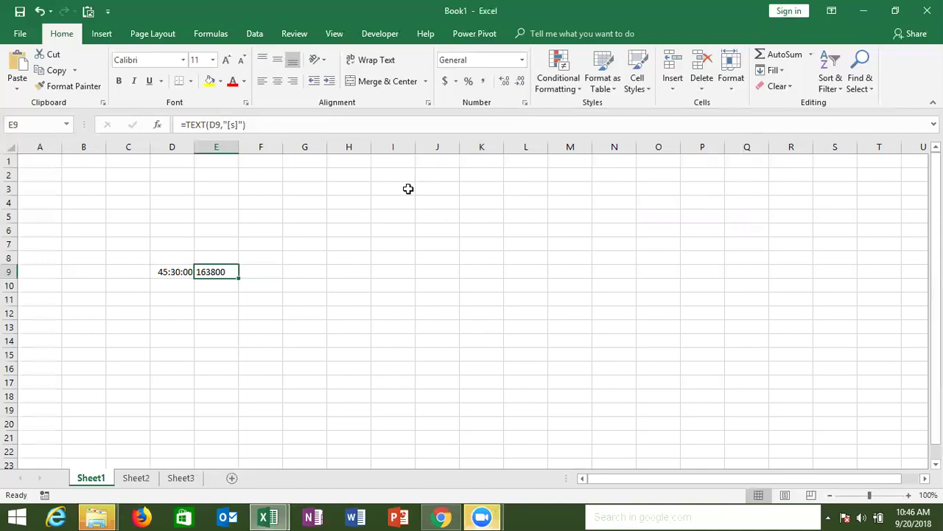
{"action": "key", "text": "super+d"}
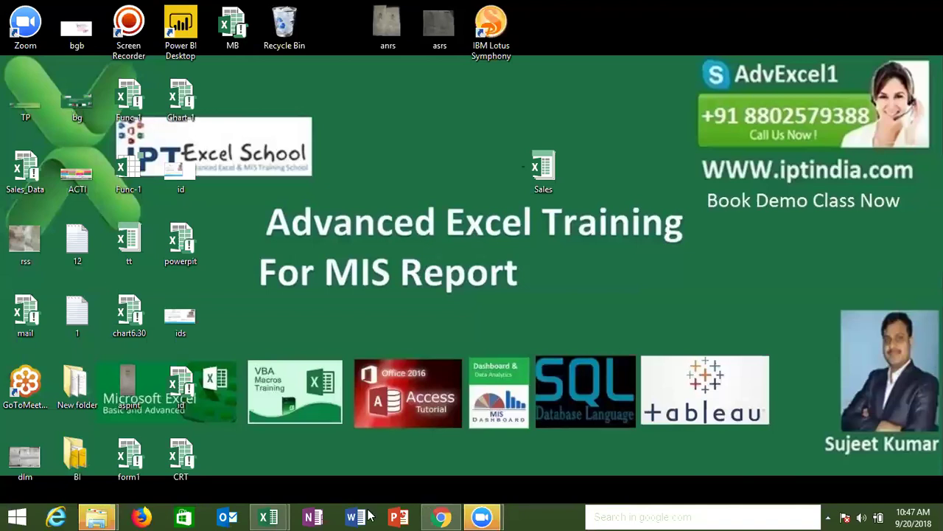
{"action": "mouse_move", "coordinate": [267, 517]}
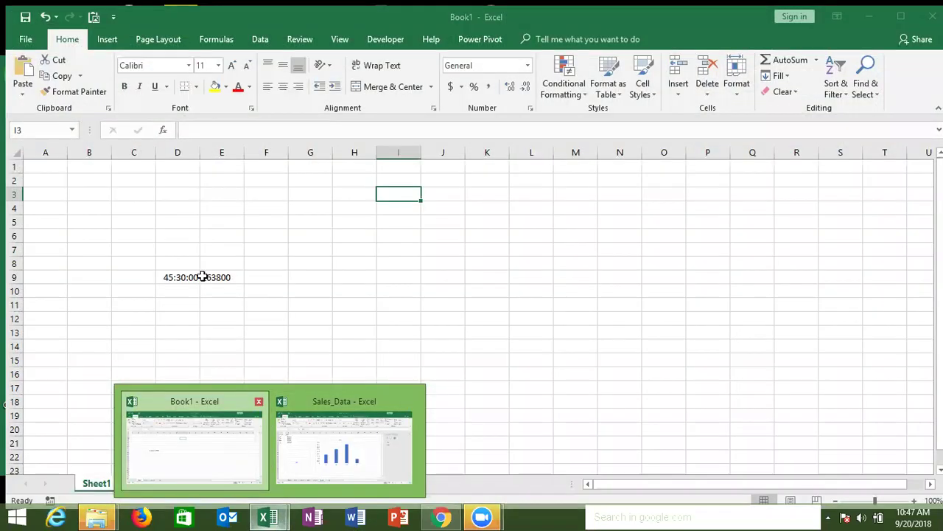
{"action": "left_click", "coordinate": [238, 455]}
{"action": "left_click", "coordinate": [215, 272]}
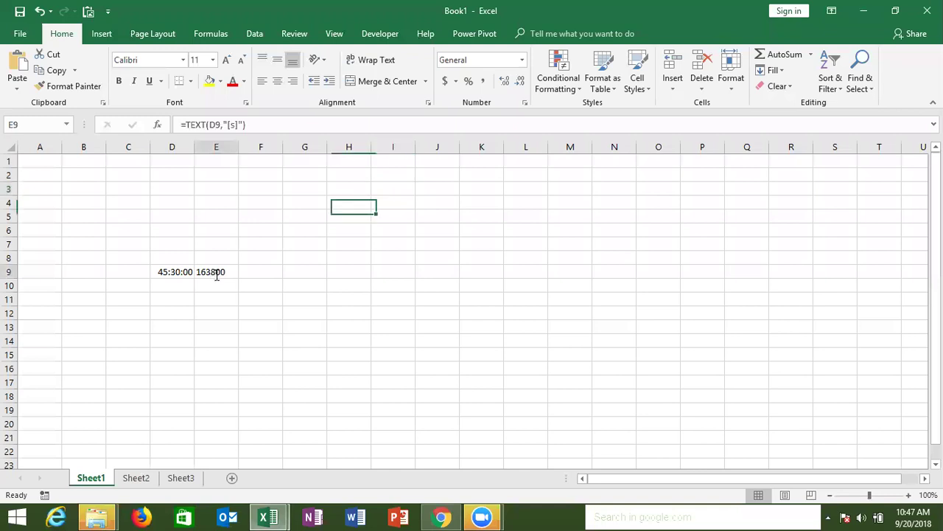
{"action": "double_click", "coordinate": [216, 273]}
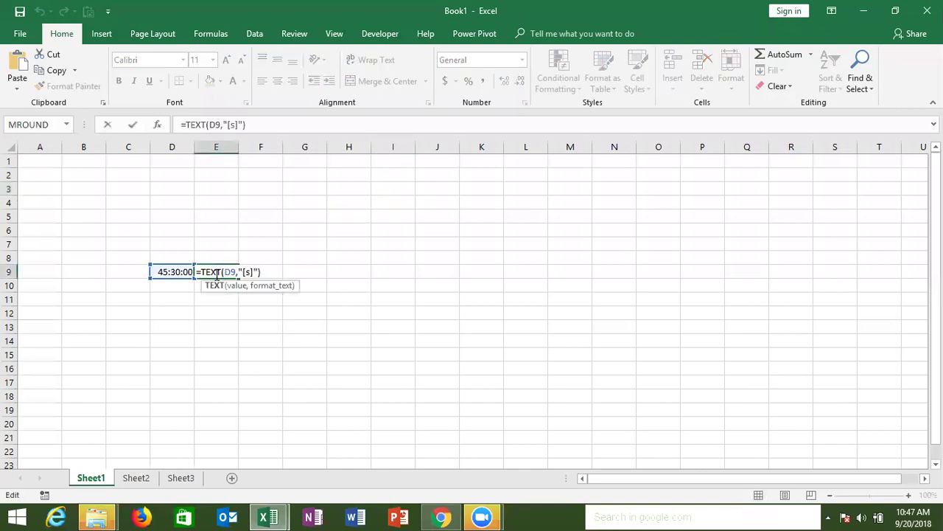
{"action": "key", "text": "Escape"}
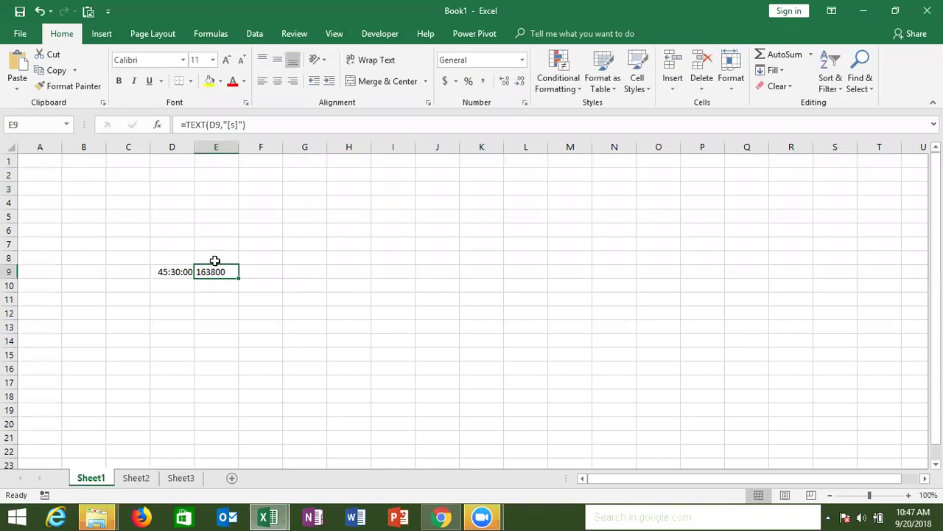
Step: Browse the Lookup & Reference functions on the Formulas tab, then close the list
{"action": "left_click", "coordinate": [230, 33]}
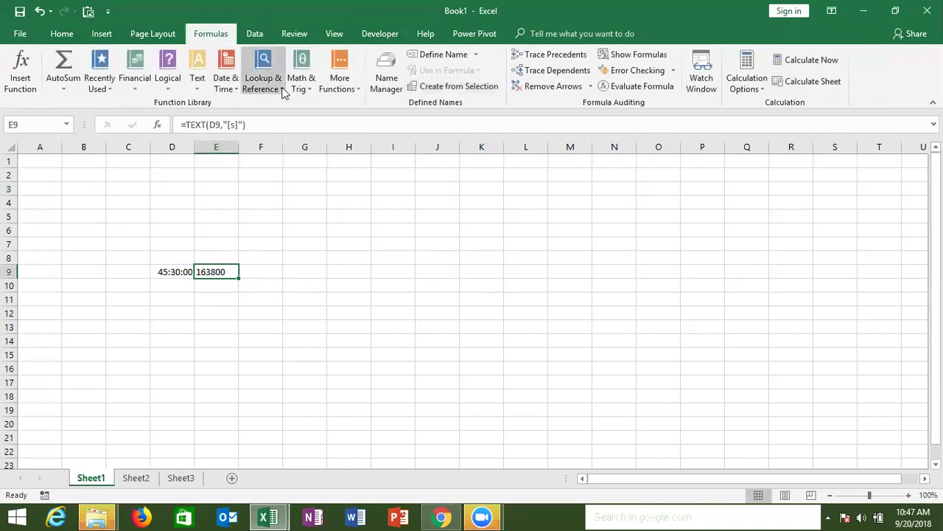
{"action": "left_click", "coordinate": [280, 89]}
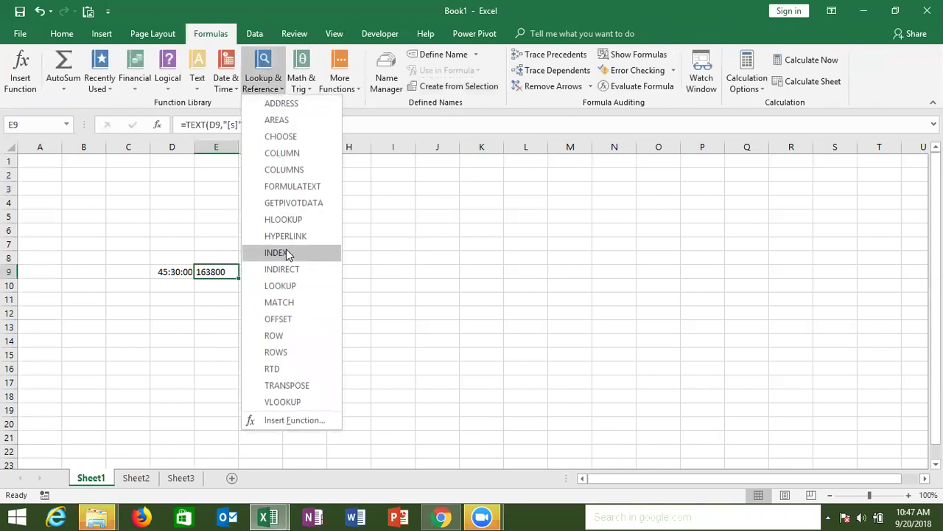
{"action": "mouse_move", "coordinate": [282, 269]}
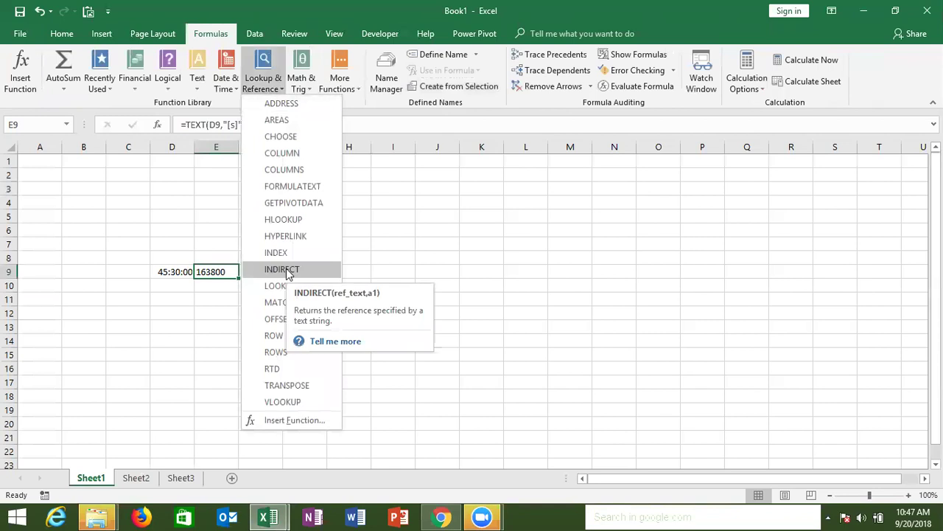
{"action": "left_click", "coordinate": [195, 257]}
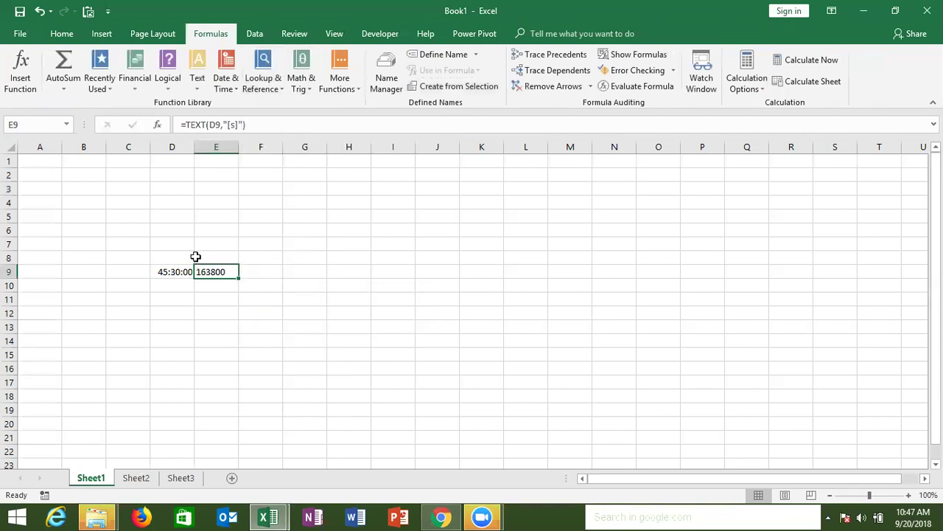